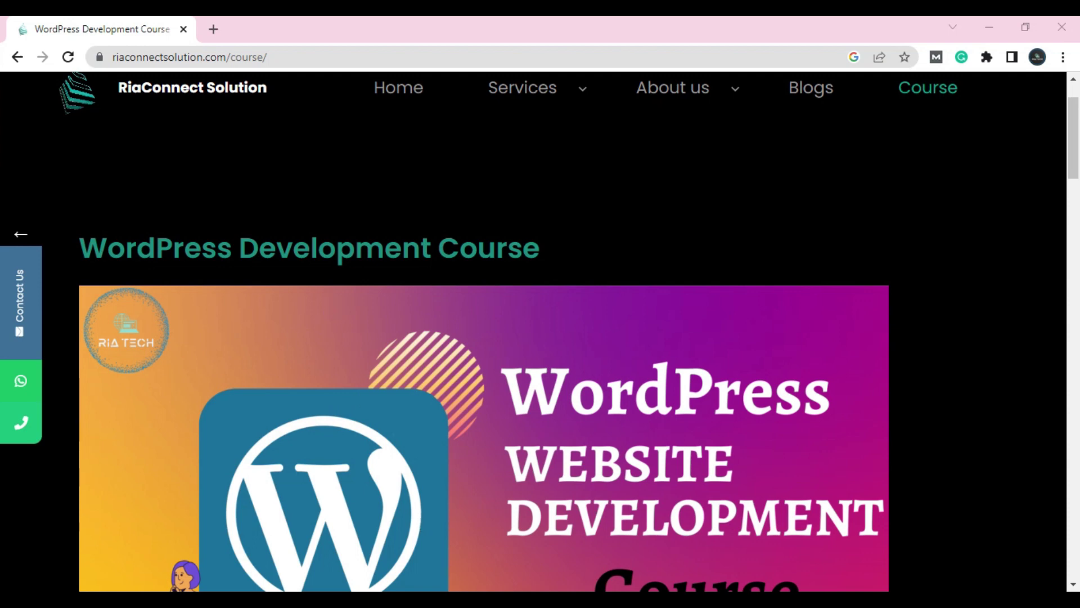
# Review the course outline in Notepad and examine the WordPress Development Course page's banner image and introduction in the browser.
pyautogui.click(484, 600)
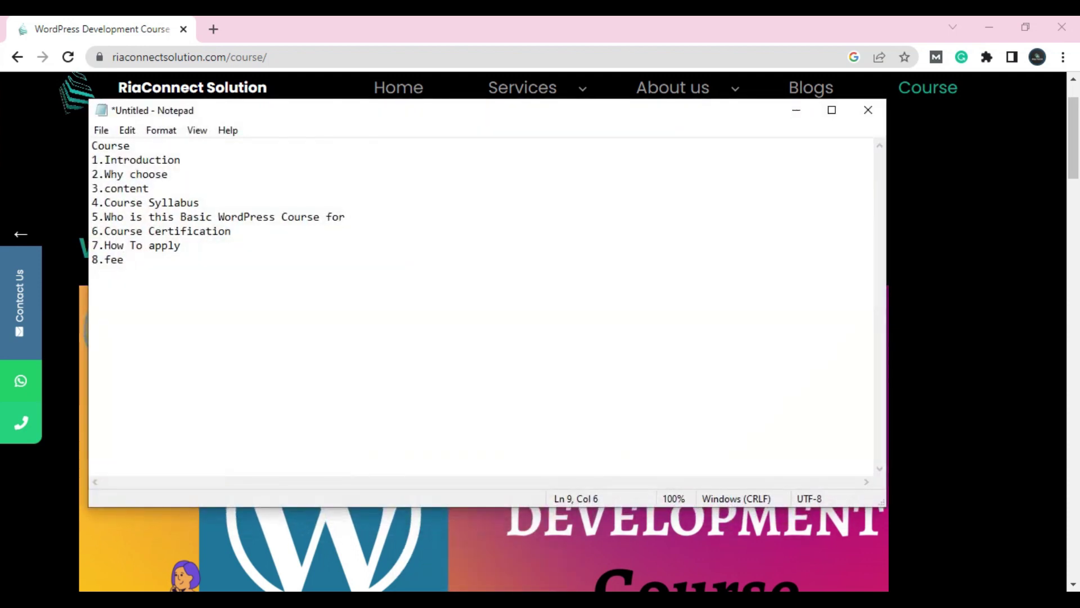
pyautogui.moveTo(445, 601)
pyautogui.click(790, 115)
pyautogui.scroll(-3, 688, 178)
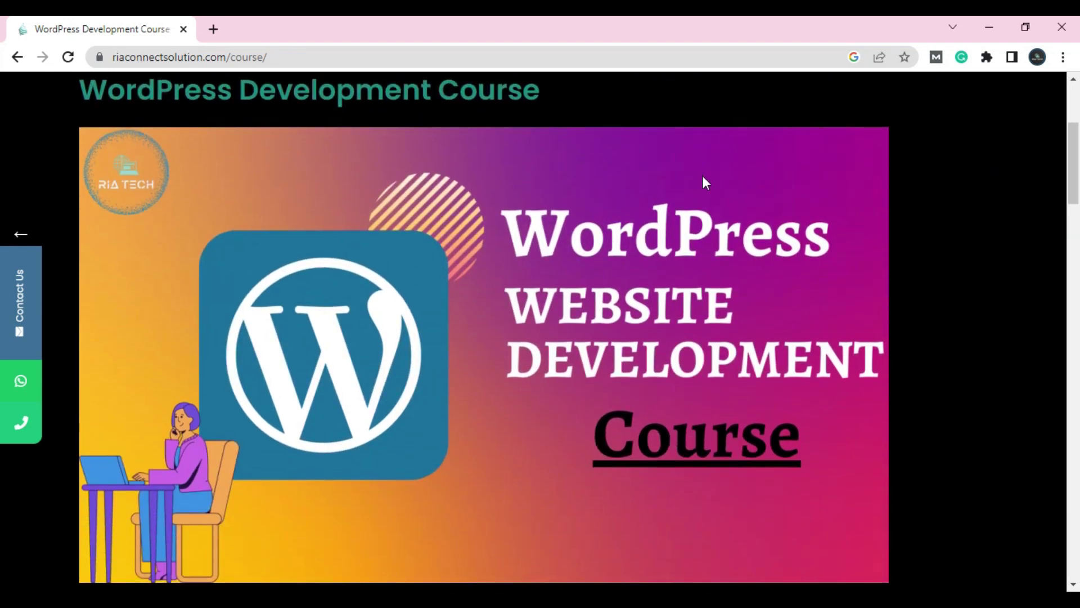
pyautogui.scroll(-5, 704, 183)
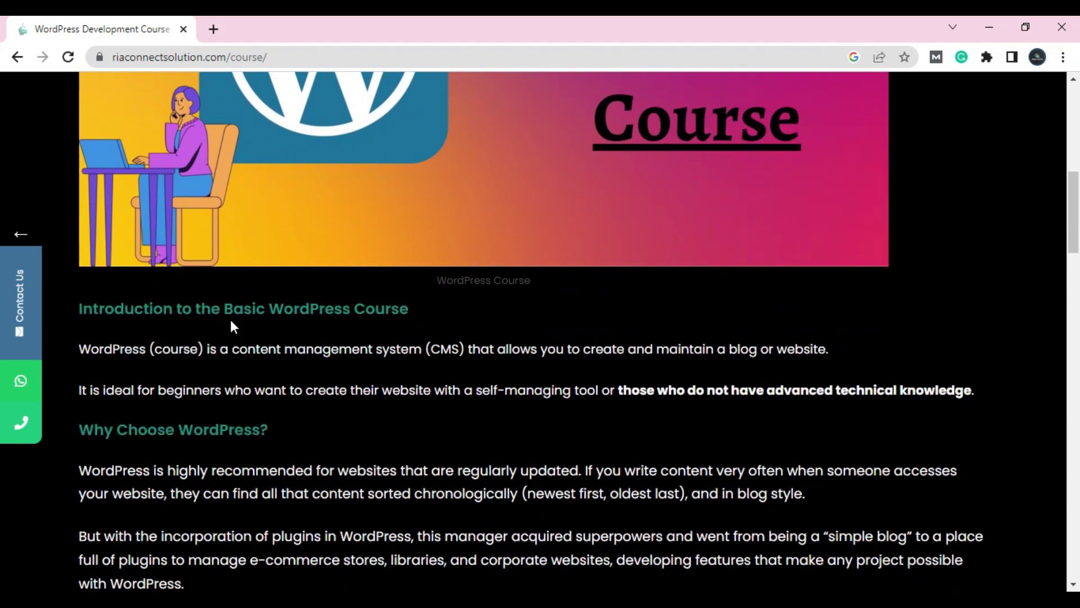
pyautogui.scroll(-3, 449, 314)
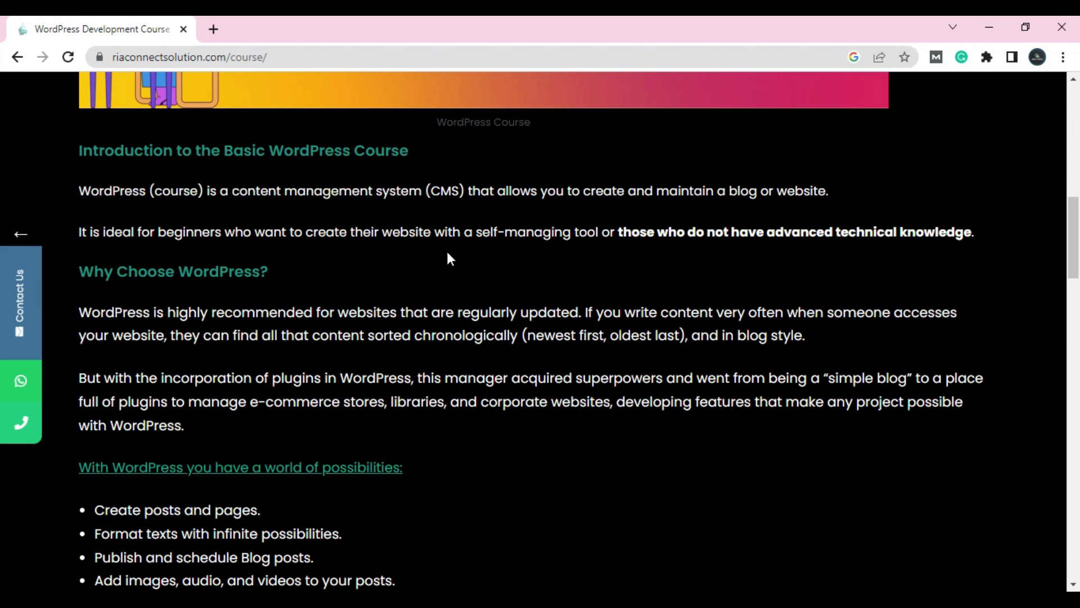
pyautogui.scroll(7, 448, 250)
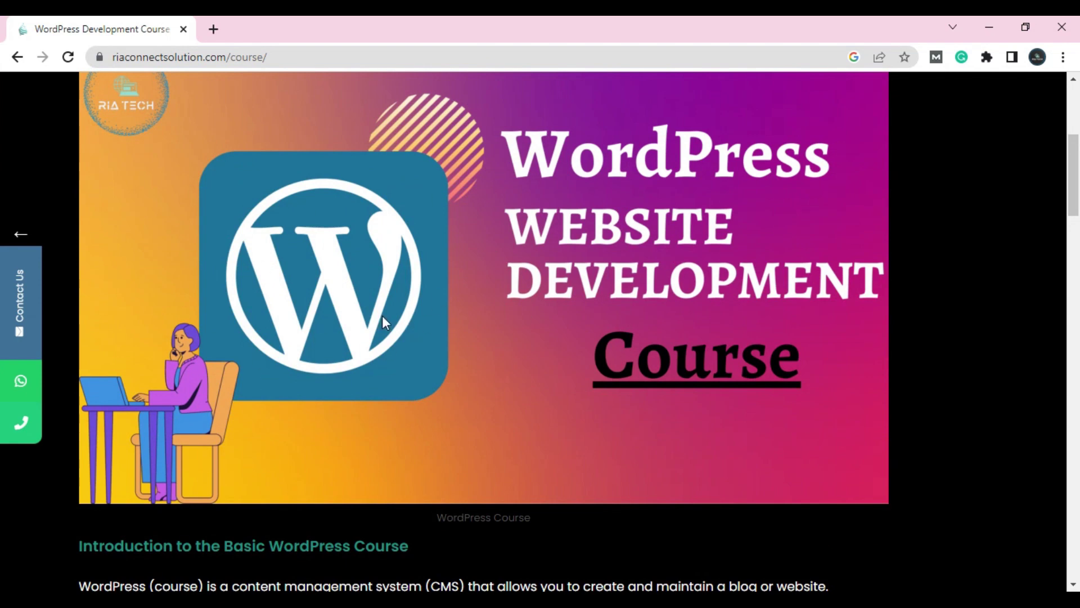
pyautogui.scroll(3, 298, 329)
pyautogui.scroll(-1, 298, 331)
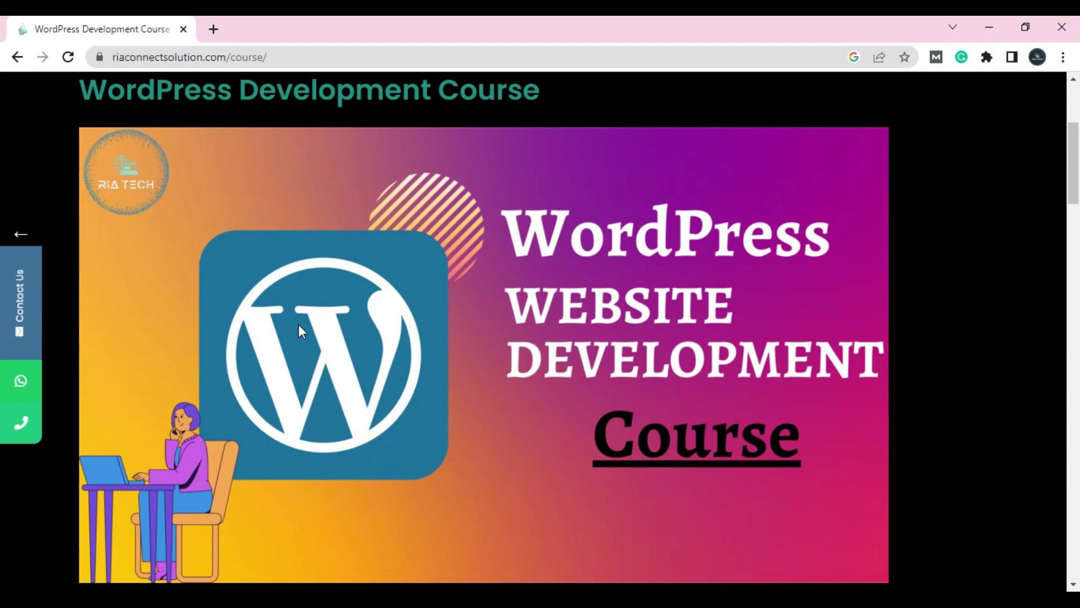
# Search Google for canva in a new browser tab and open the Canva website.
pyautogui.click(213, 30)
pyautogui.click(426, 352)
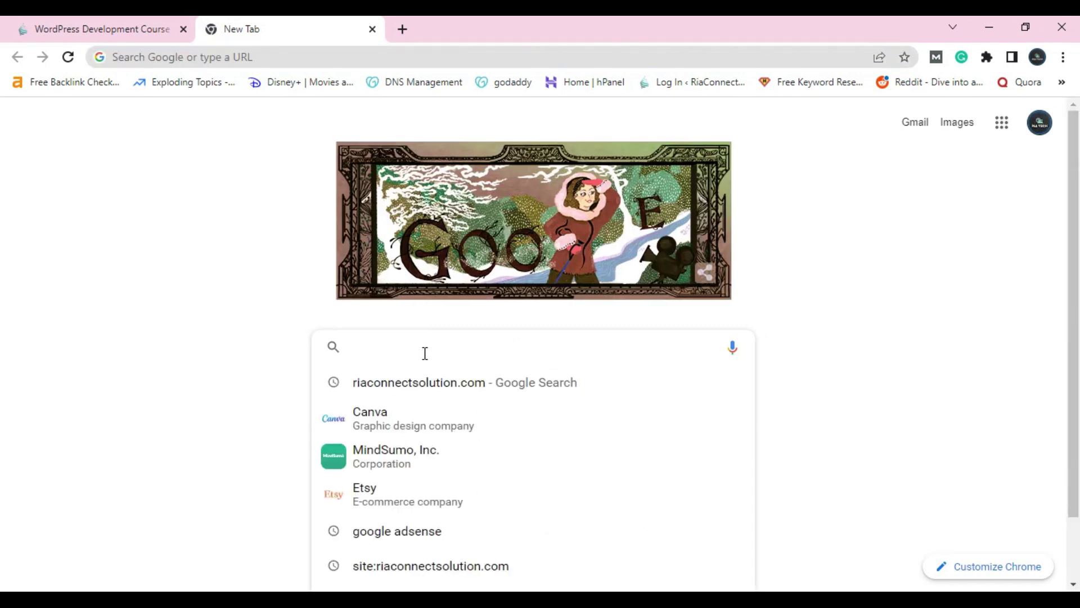
pyautogui.write('canva')
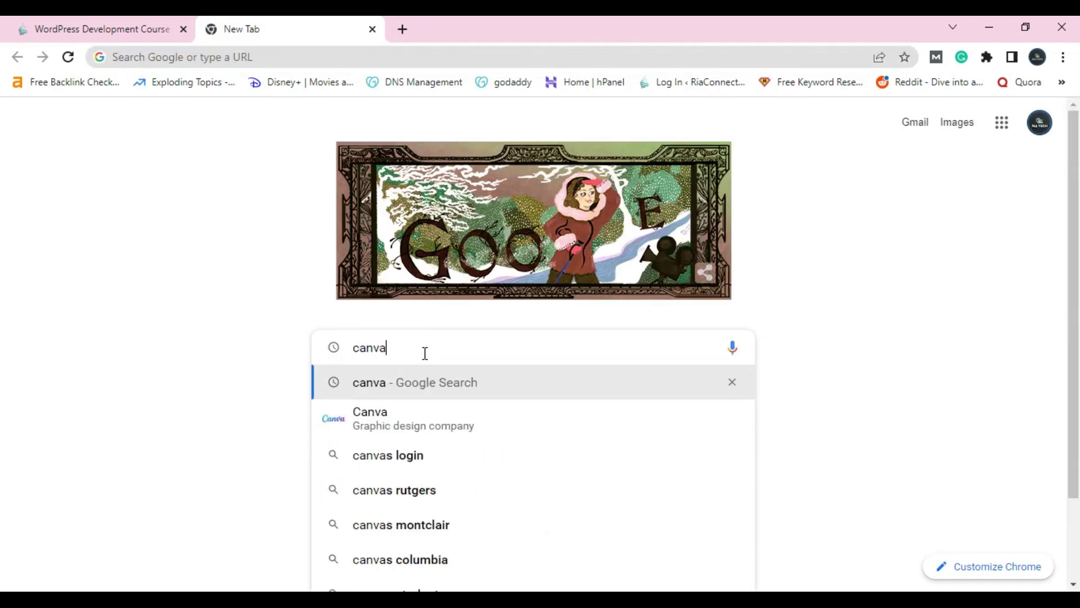
pyautogui.click(389, 400)
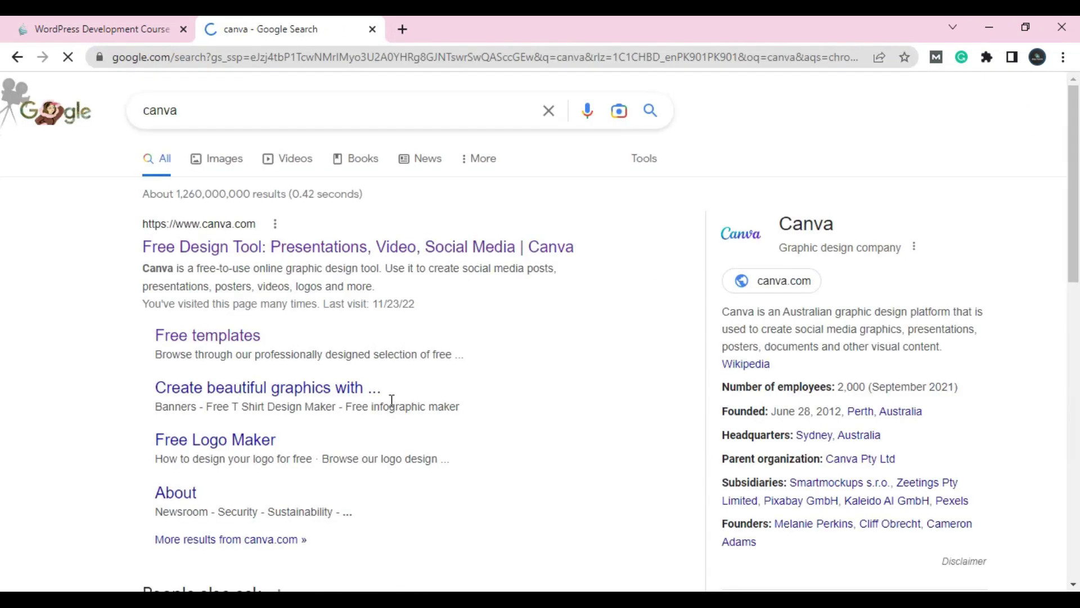
pyautogui.click(228, 247)
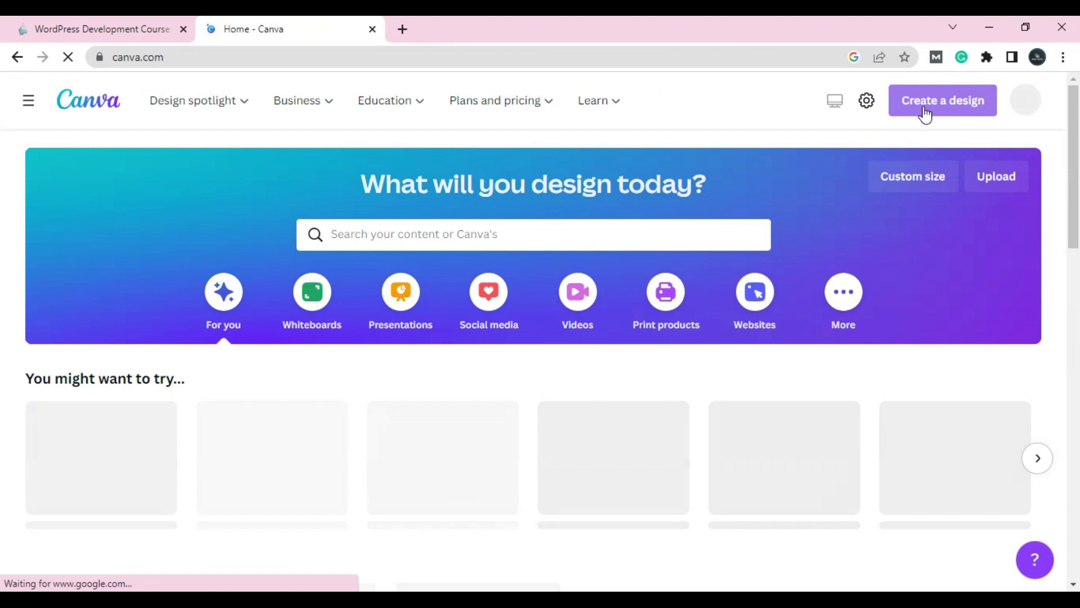
# Find the blog design types in Canva and create a new Blog Website design.
pyautogui.click(923, 105)
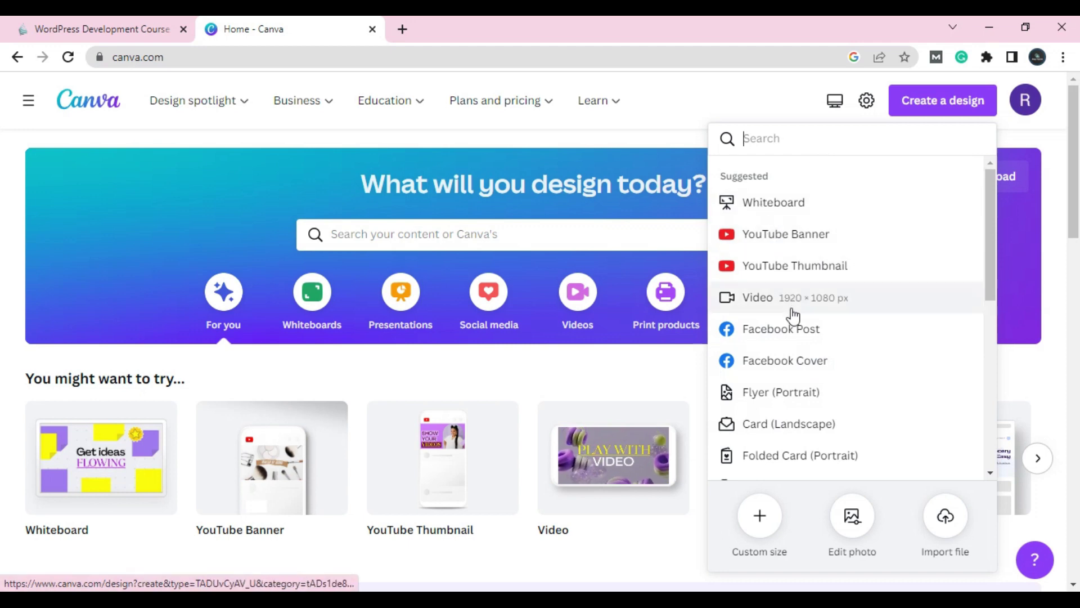
pyautogui.scroll(-6, 794, 316)
pyautogui.scroll(5, 792, 319)
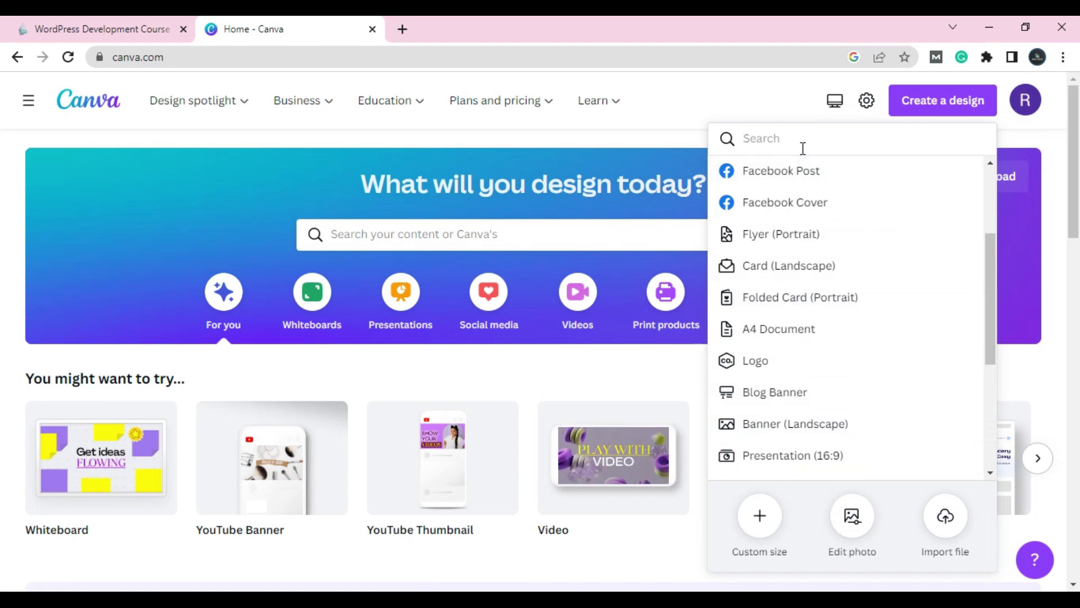
pyautogui.write('blog')
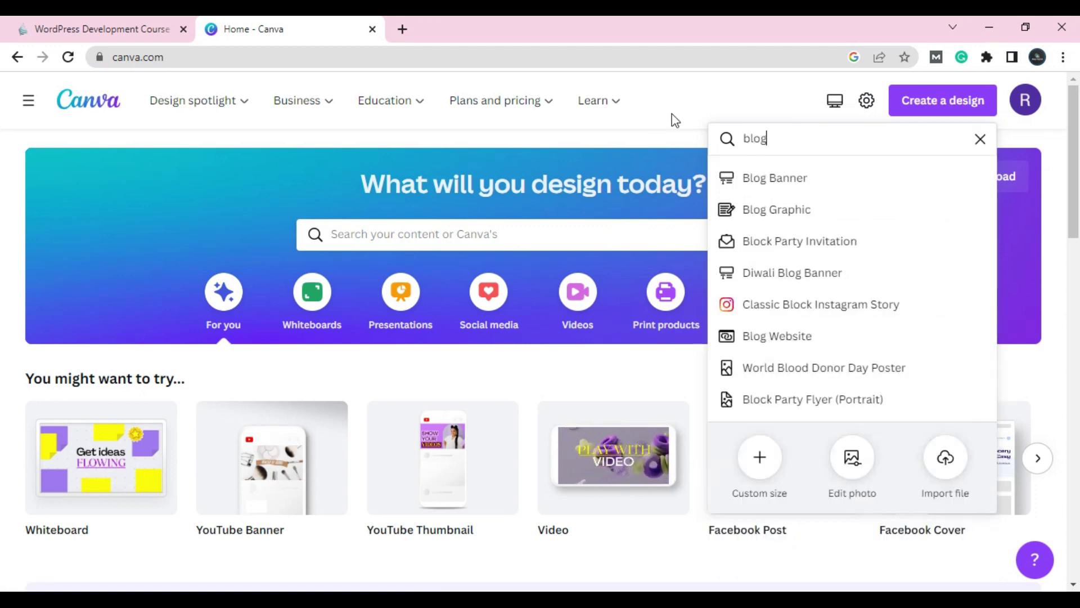
pyautogui.click(780, 337)
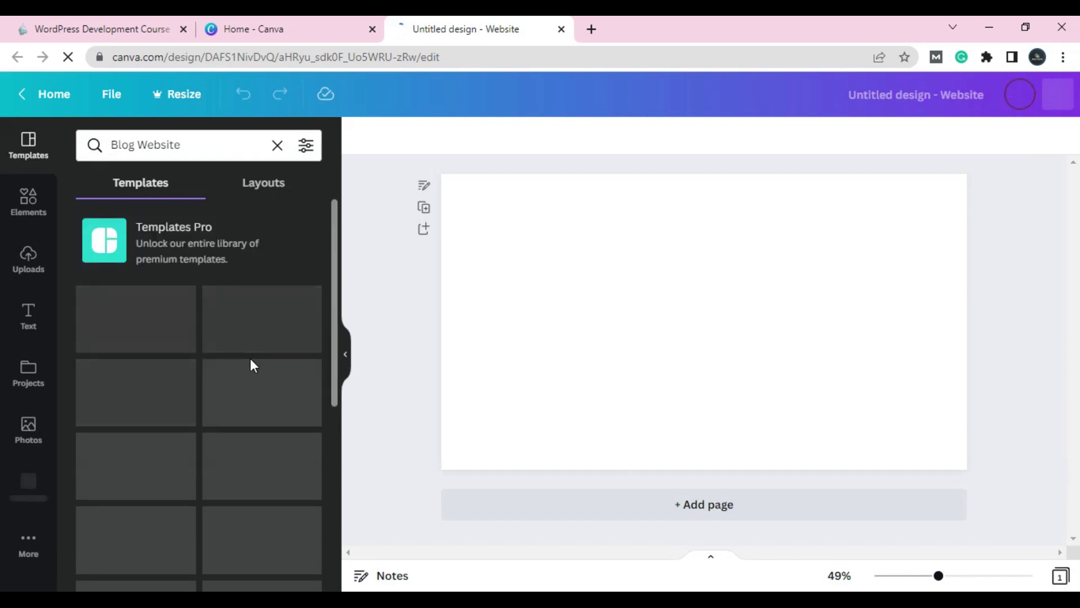
# Apply the dark blog website template with the About, Essays, Lookbook, Illustrations, Blog and Contact list to the blank page.
pyautogui.scroll(-4, 250, 357)
pyautogui.scroll(-4, 251, 366)
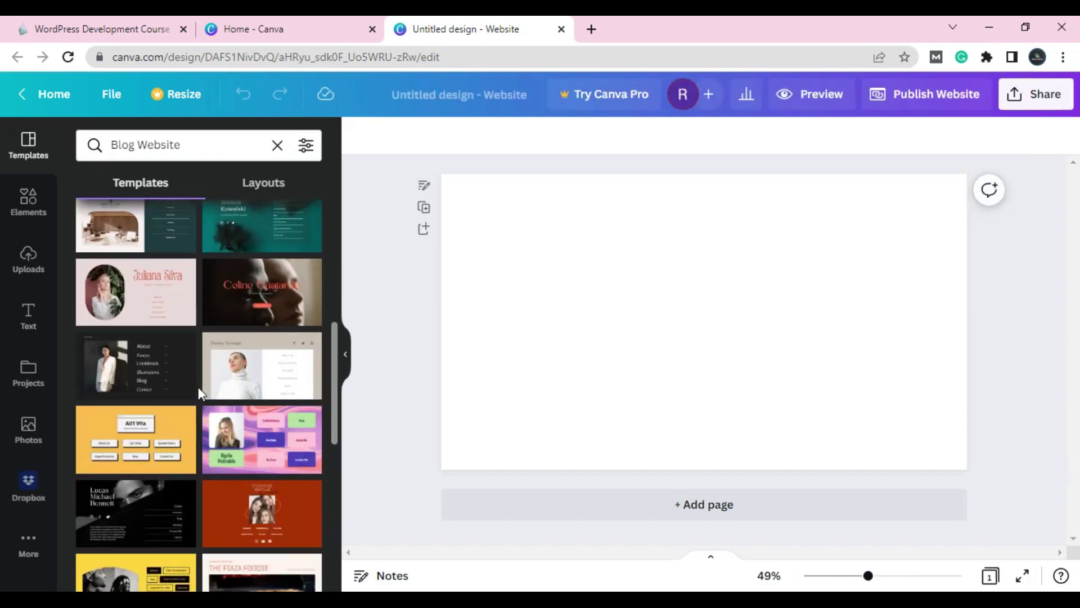
pyautogui.click(183, 380)
pyautogui.click(221, 443)
pyautogui.click(221, 442)
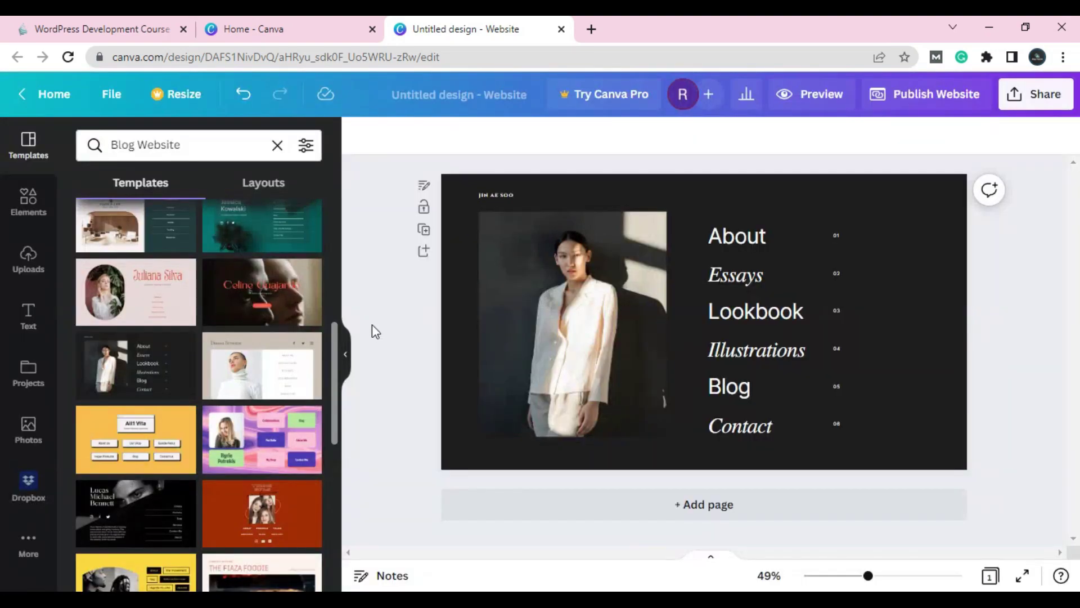
pyautogui.scroll(-5, 251, 315)
pyautogui.click(226, 320)
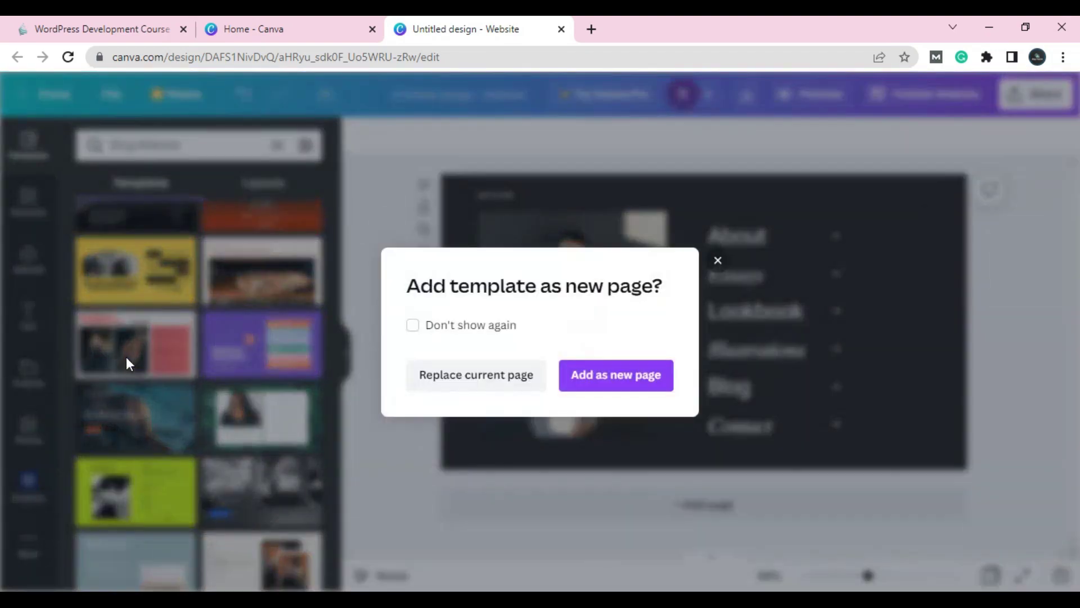
pyautogui.click(718, 261)
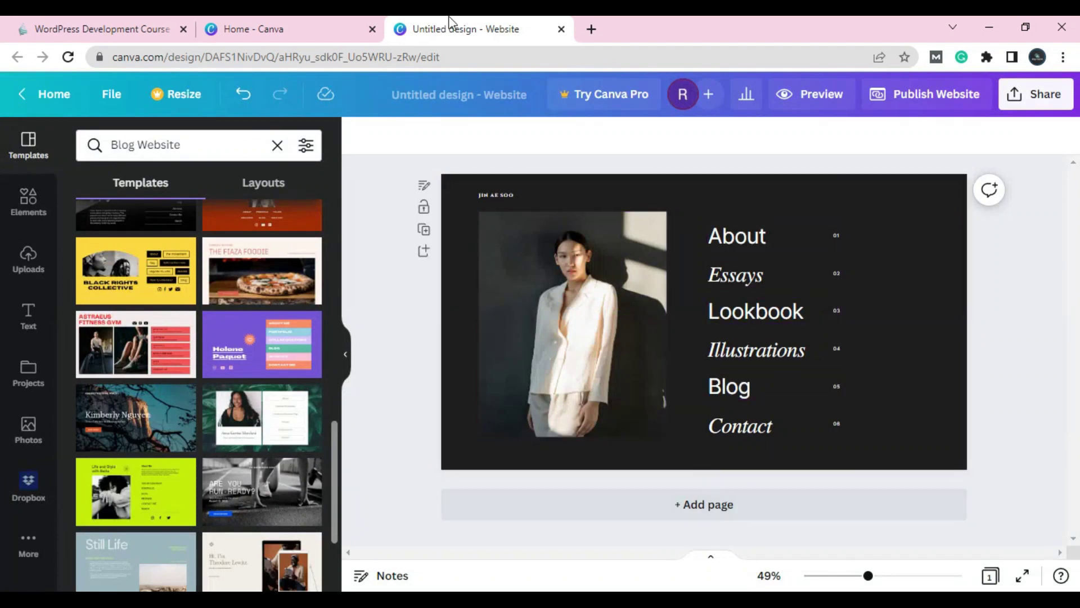
# Return to the WordPress Development Course page and compare its Introduction and Why Choose WordPress sections with the Notepad outline.
pyautogui.click(34, 28)
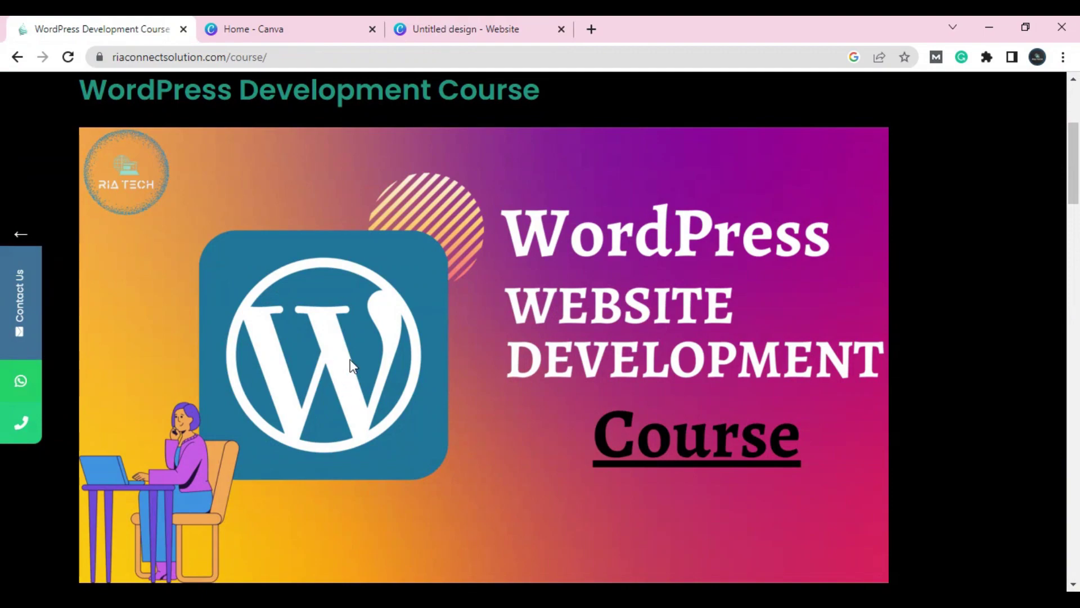
pyautogui.scroll(-5, 352, 347)
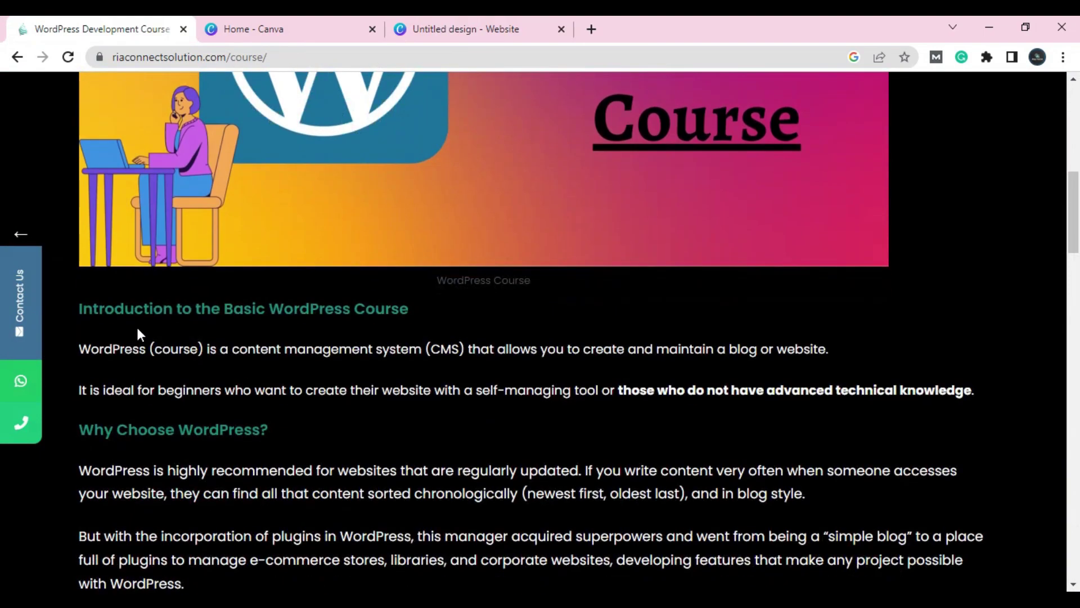
pyautogui.hotkey('alt', 'Tab')
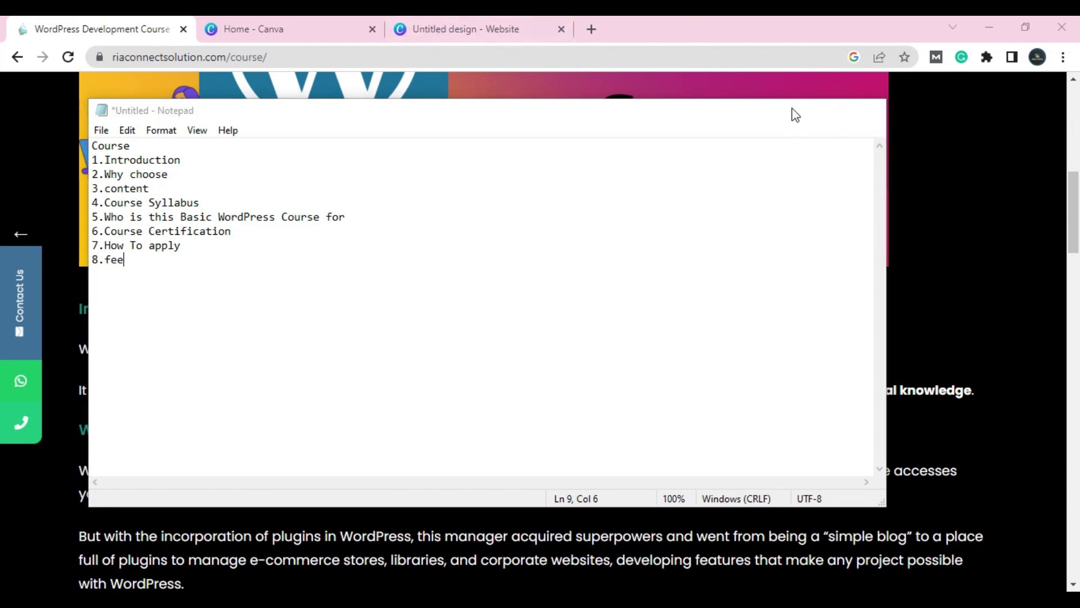
pyautogui.click(796, 111)
pyautogui.scroll(-4, 490, 280)
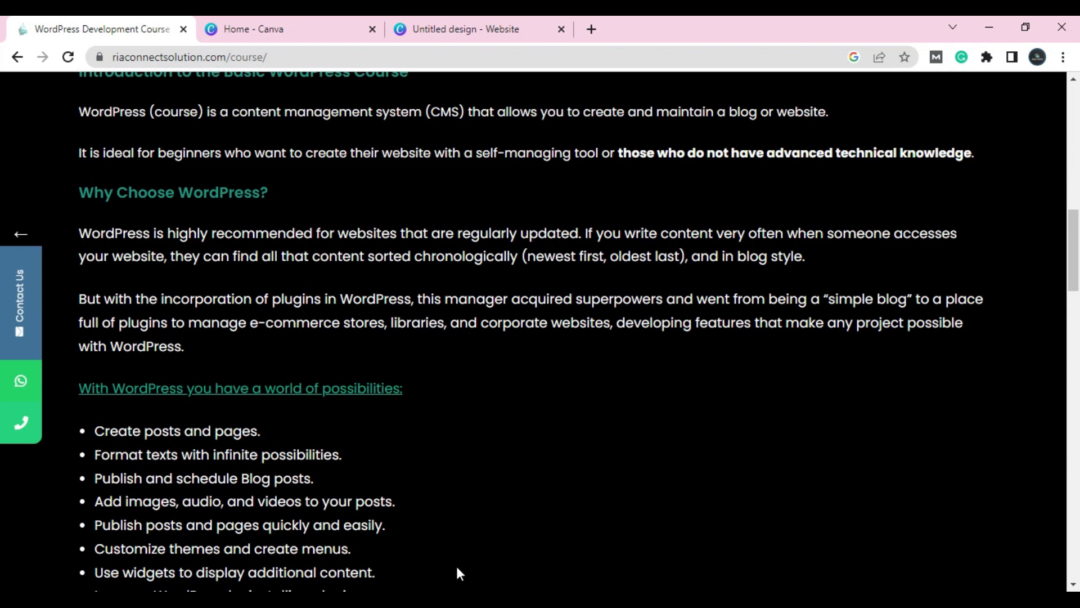
pyautogui.hotkey('alt', 'Tab')
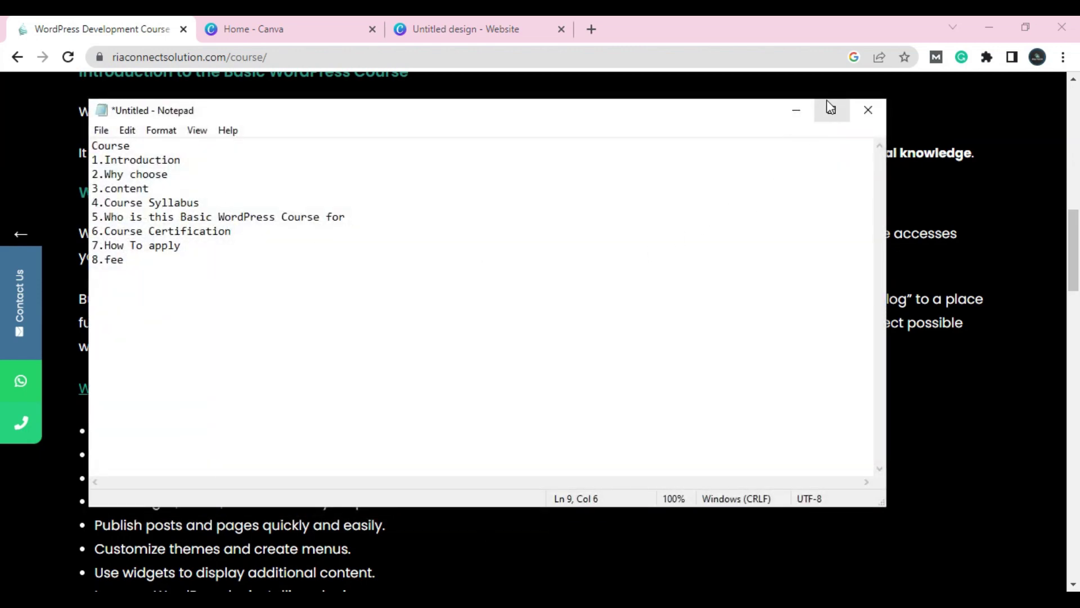
pyautogui.click(798, 111)
pyautogui.scroll(-4, 565, 341)
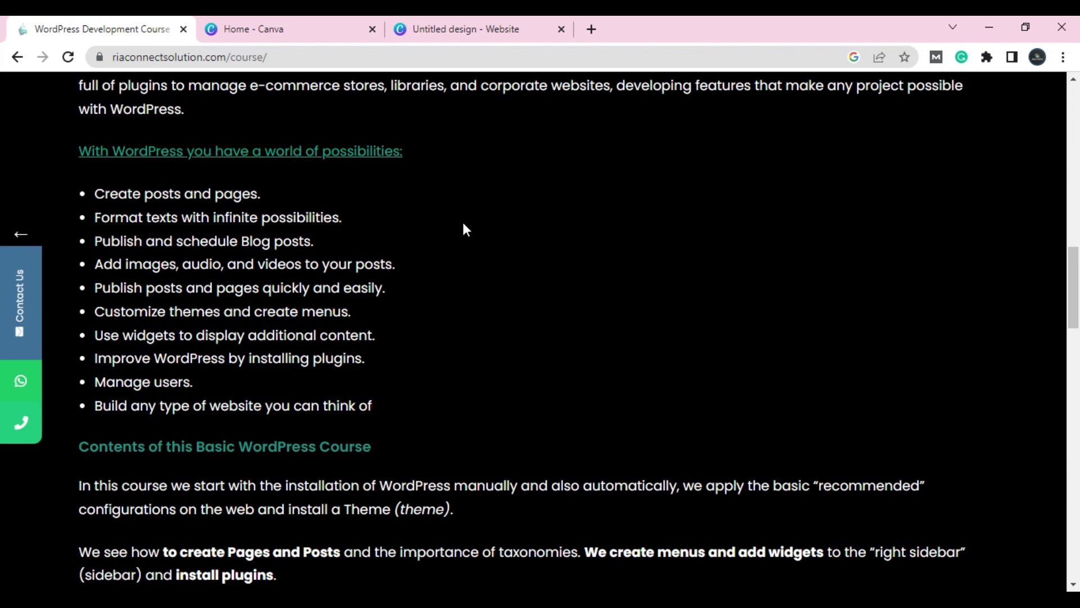
pyautogui.scroll(4, 465, 228)
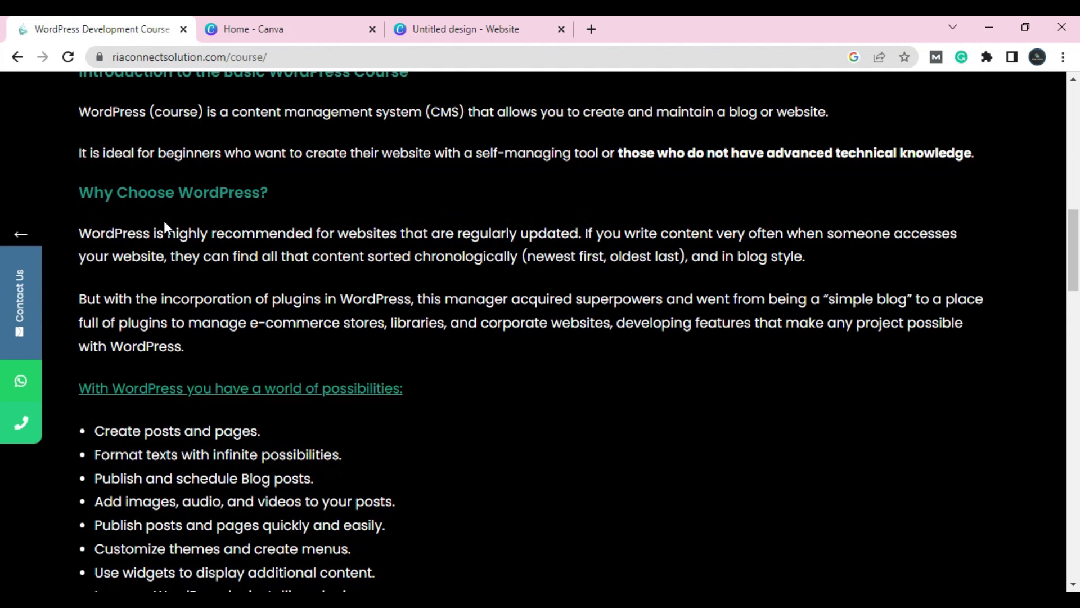
pyautogui.scroll(-3, 164, 224)
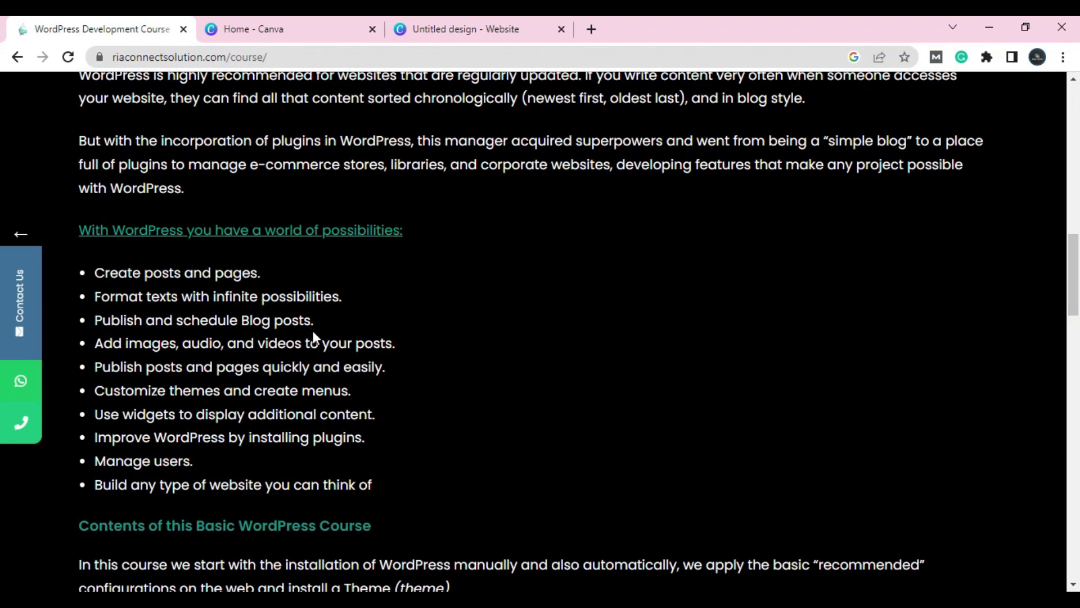
pyautogui.scroll(-3, 312, 332)
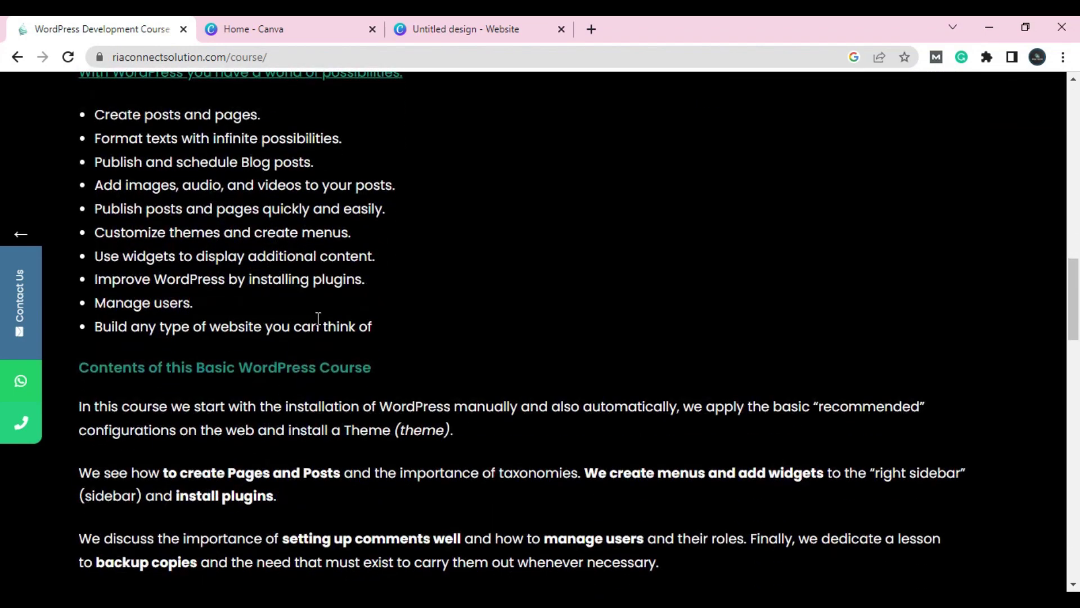
pyautogui.scroll(4, 270, 290)
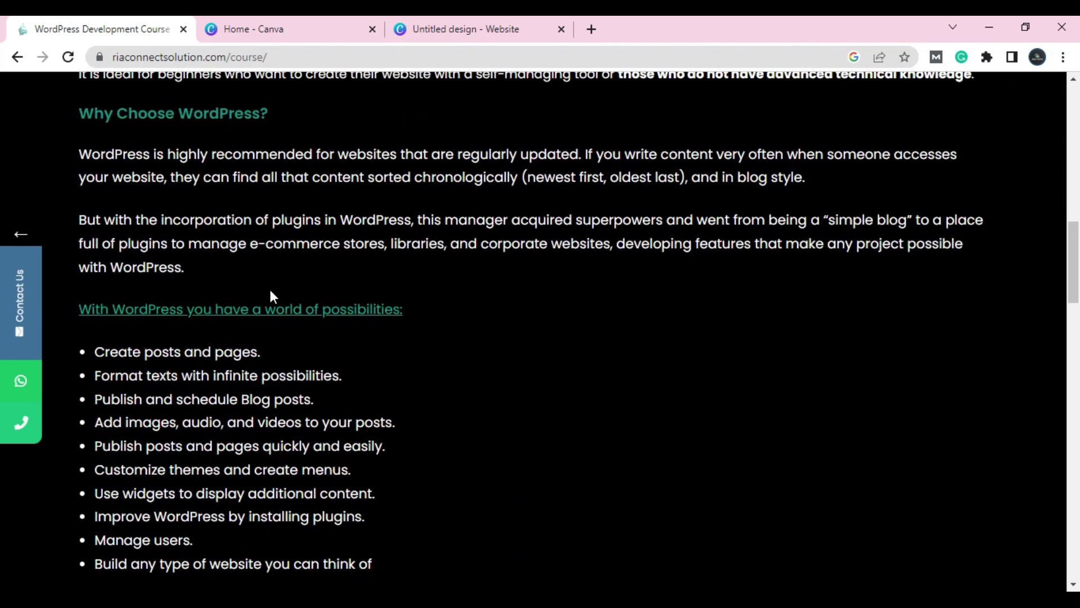
# Examine the course page's Contents, Course Syllabus and target audience sections against the remaining points of the Notepad outline.
pyautogui.scroll(-6, 270, 291)
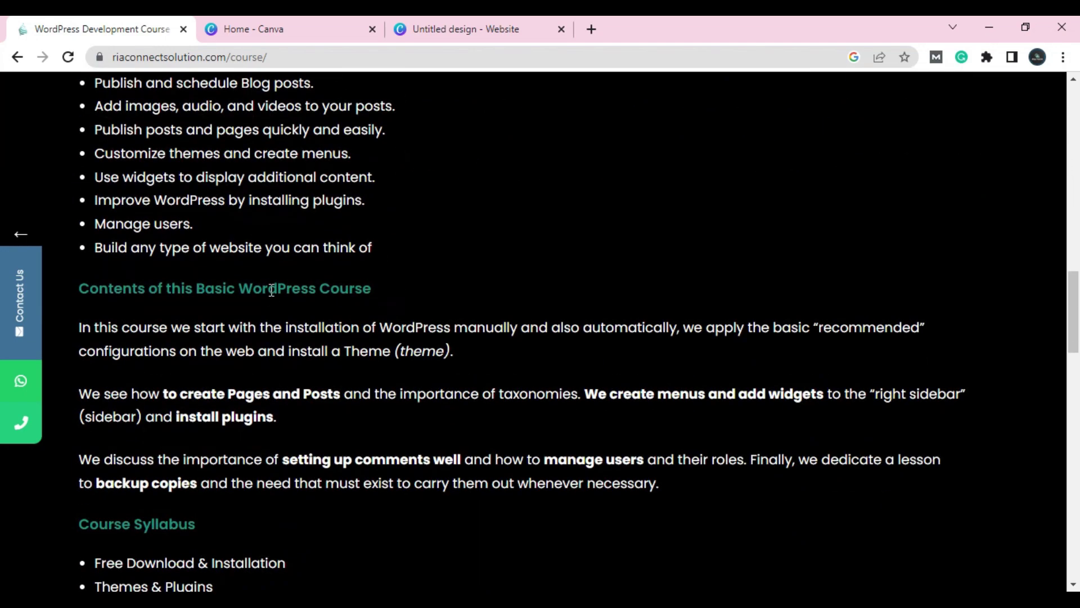
pyautogui.scroll(-1, 272, 290)
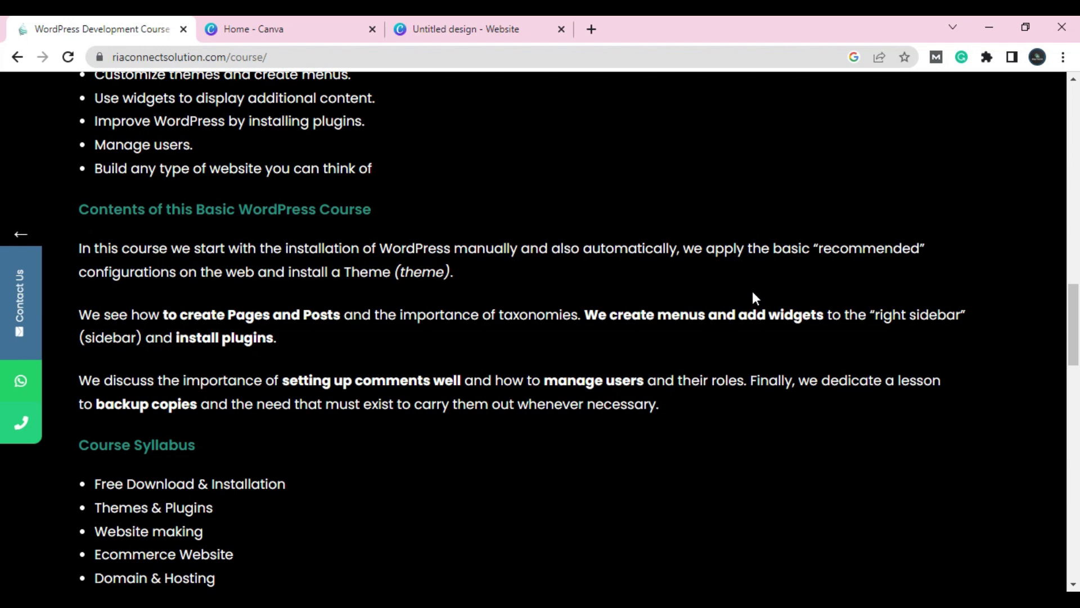
pyautogui.scroll(-1, 568, 332)
pyautogui.scroll(-4, 579, 347)
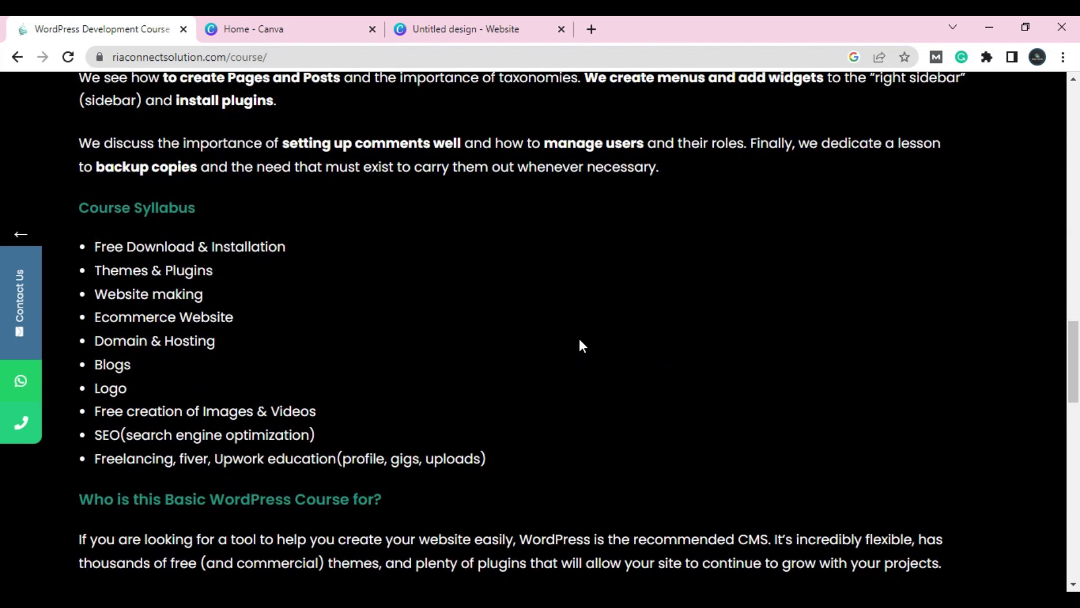
pyautogui.hotkey('alt', 'Tab')
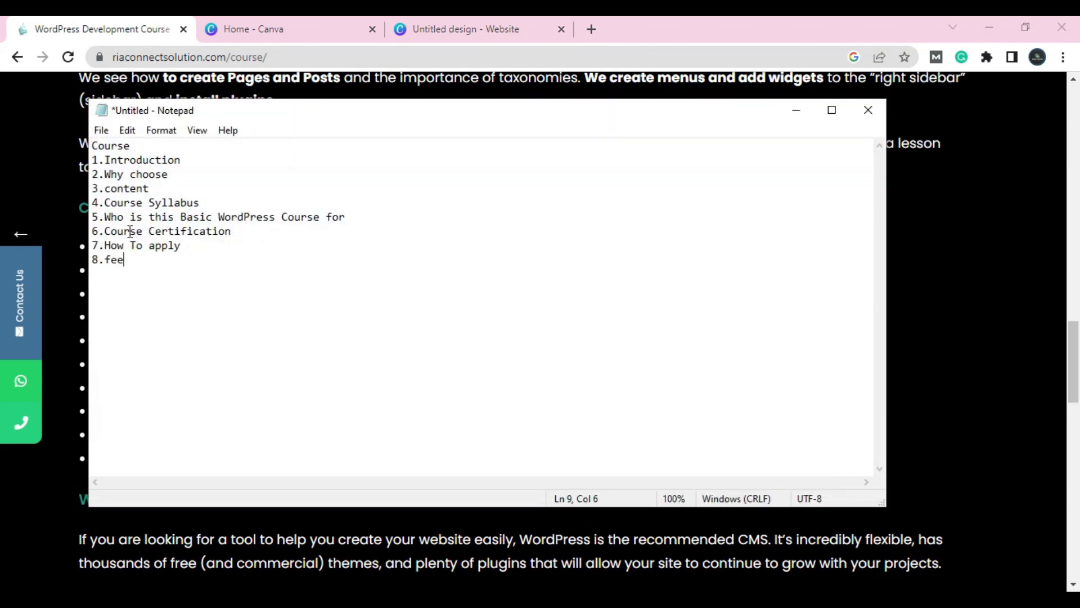
pyautogui.click(796, 113)
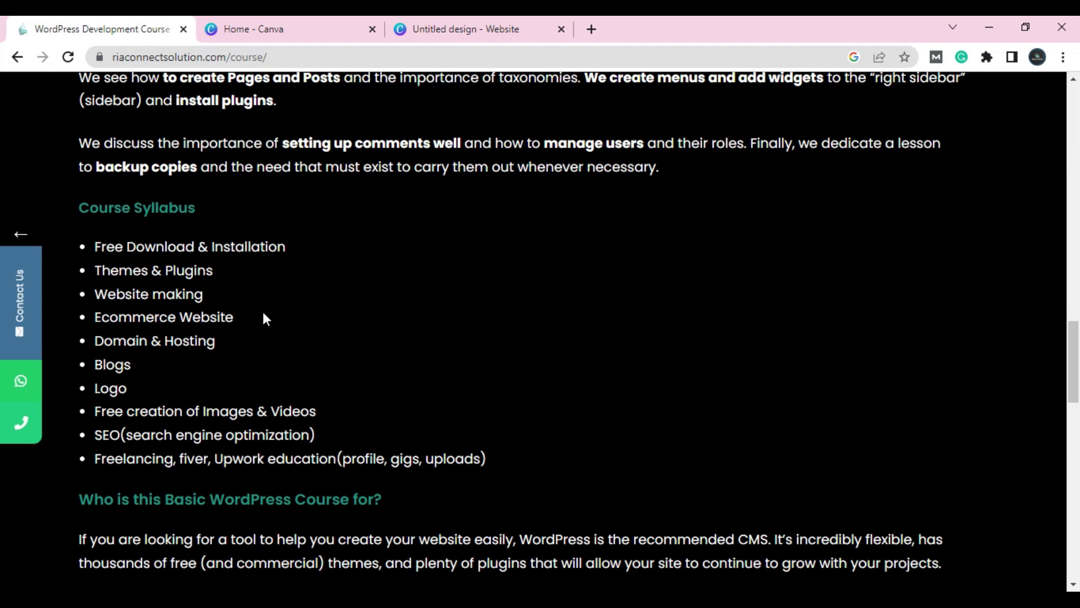
pyautogui.scroll(-3, 313, 313)
pyautogui.scroll(1, 313, 318)
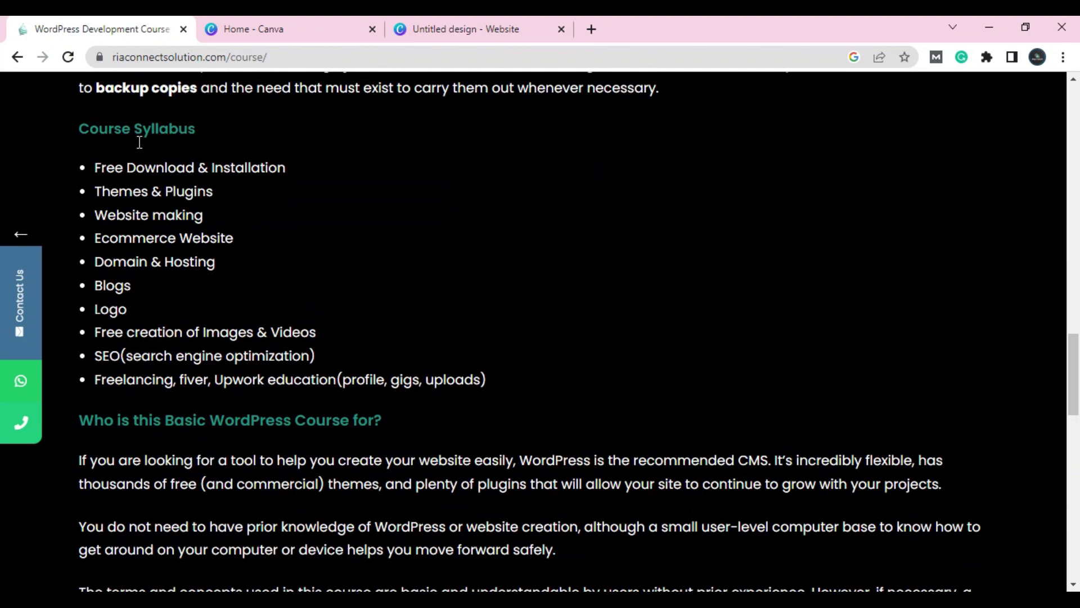
pyautogui.scroll(-3, 320, 172)
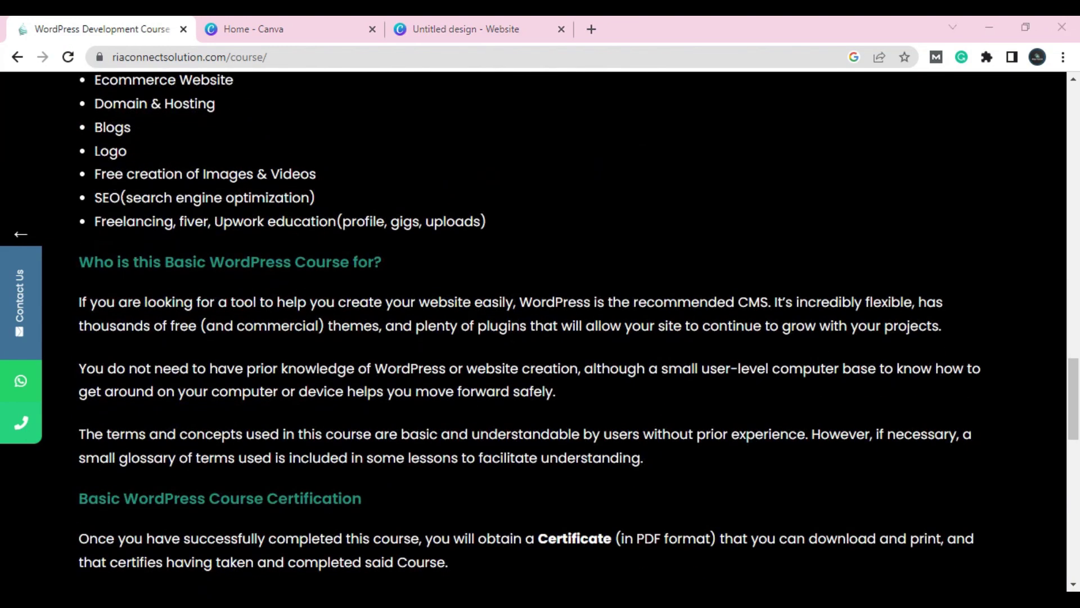
# Compare the course page's Certification and How To apply sections with the last points of the Notepad outline.
pyautogui.hotkey('alt', 'Tab')
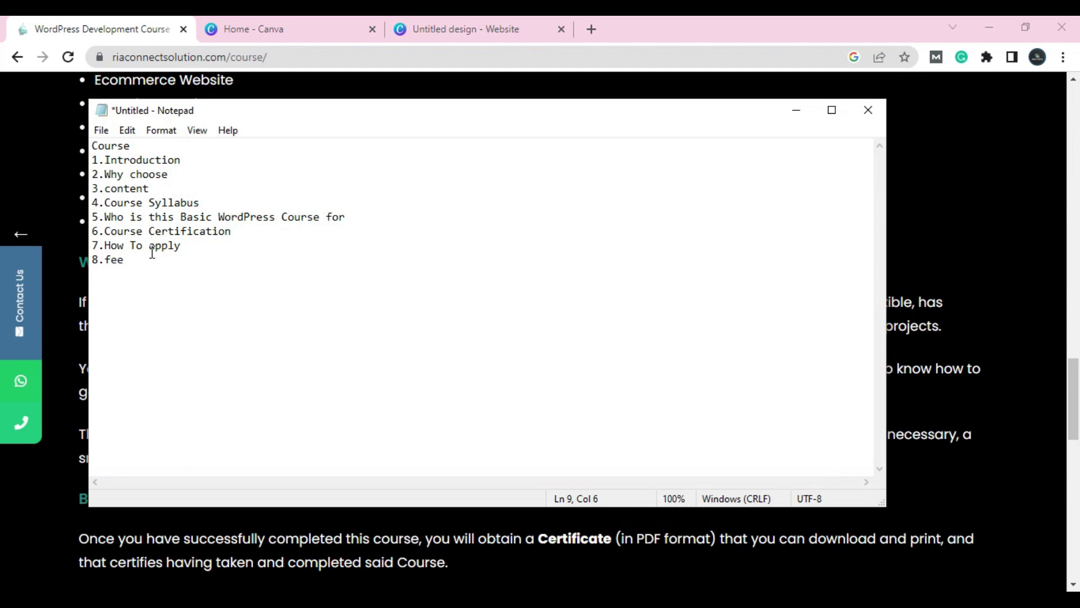
pyautogui.click(796, 110)
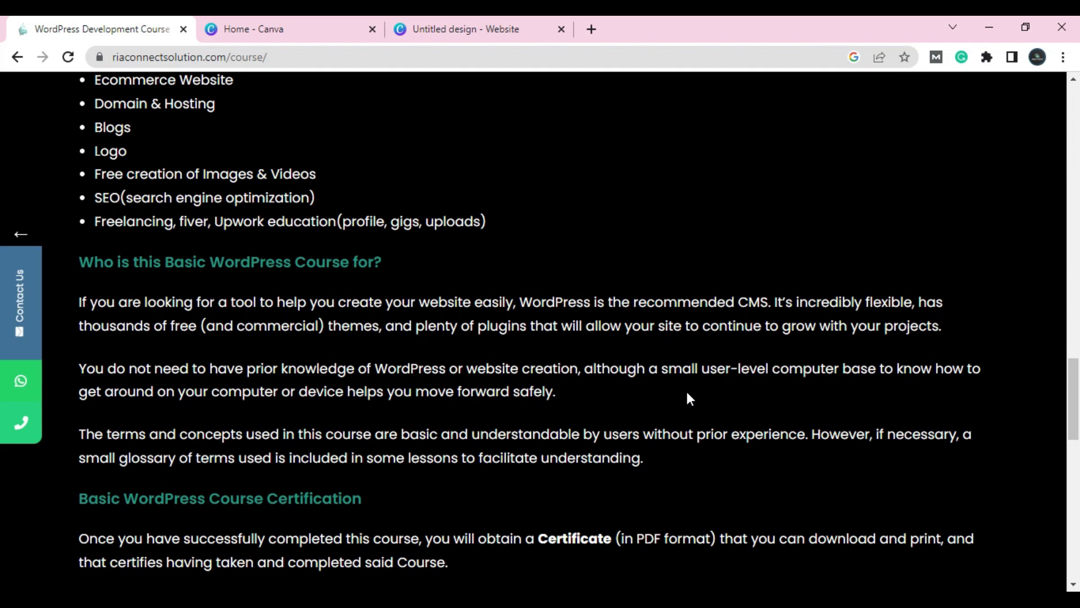
pyautogui.scroll(-4, 675, 391)
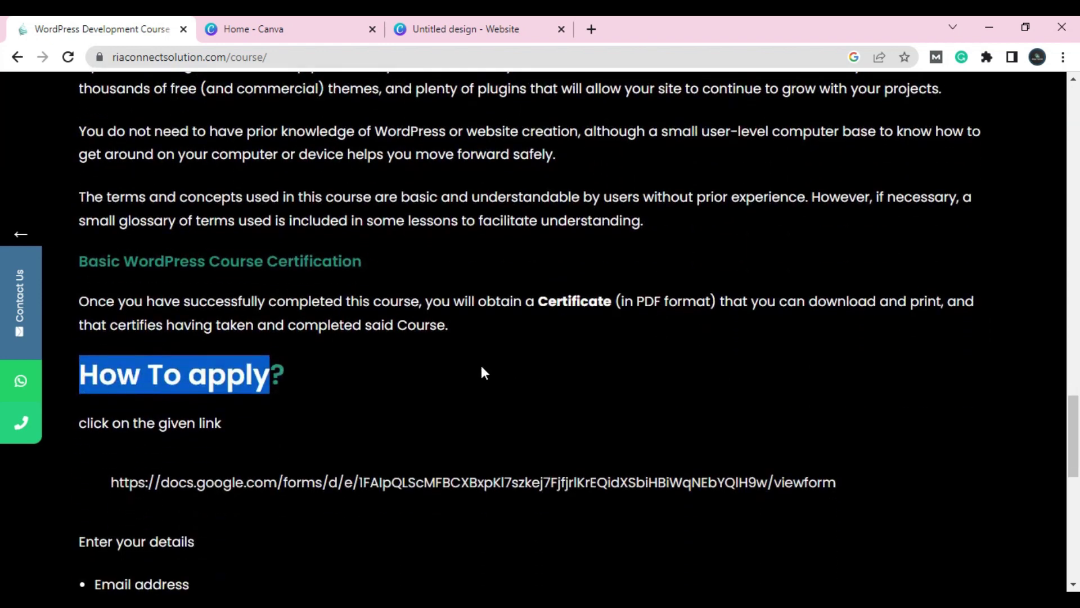
pyautogui.click(432, 360)
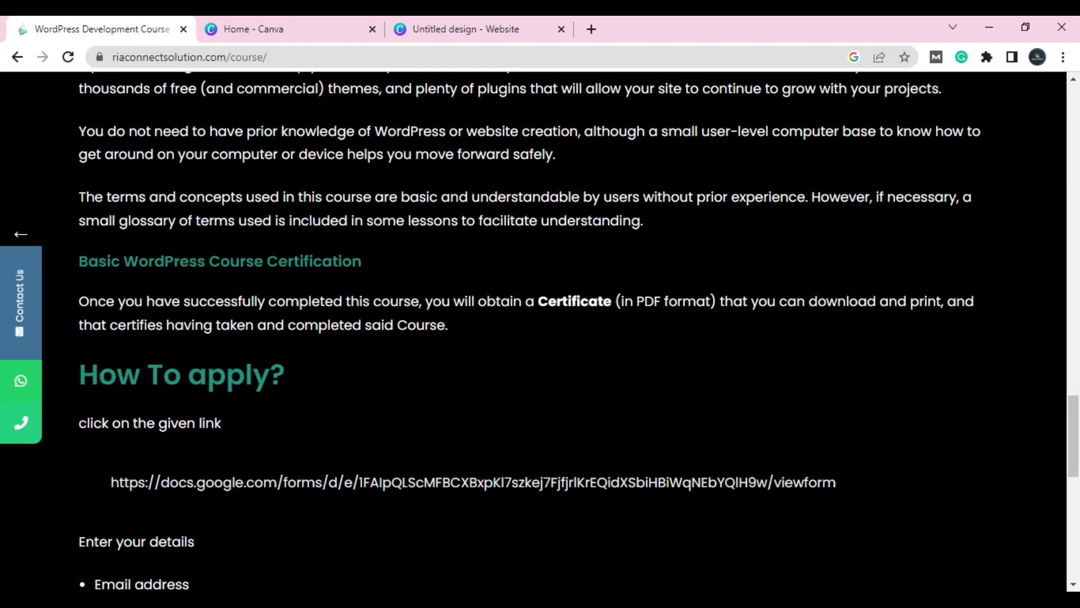
pyautogui.hotkey('alt', 'Tab')
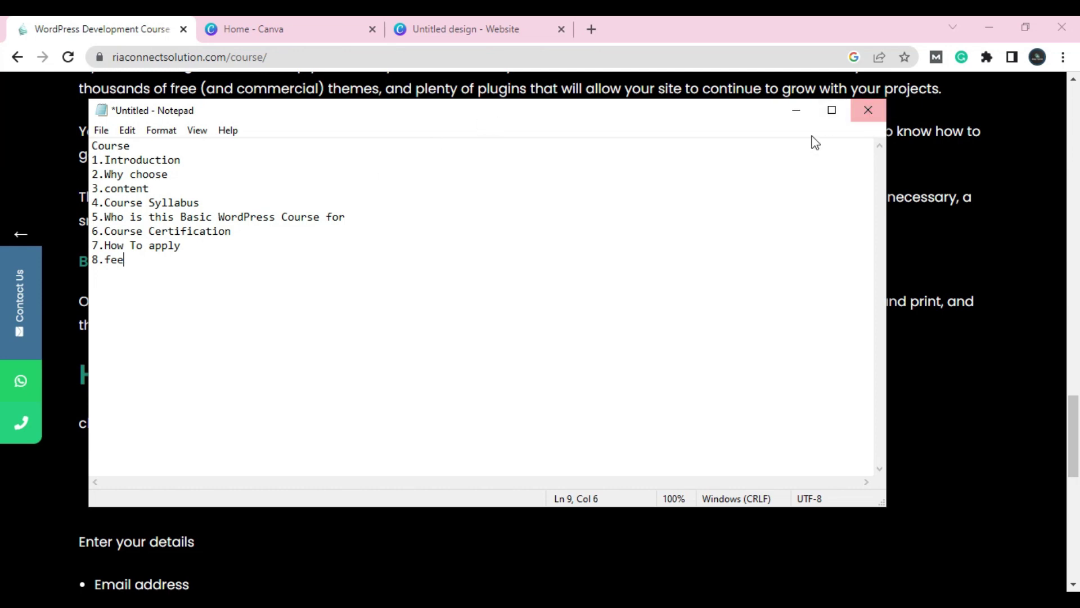
pyautogui.click(796, 109)
pyautogui.scroll(-3, 503, 296)
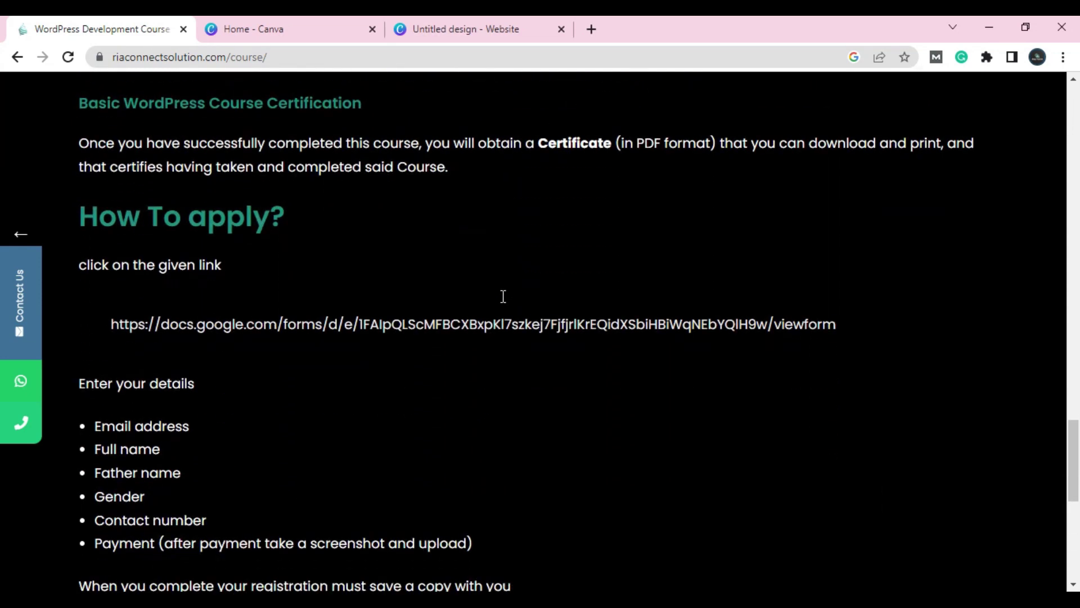
pyautogui.scroll(-3, 440, 349)
# Review the course page again from its Introduction to the How To apply section and check it against the Notepad outline.
pyautogui.scroll(11, 450, 339)
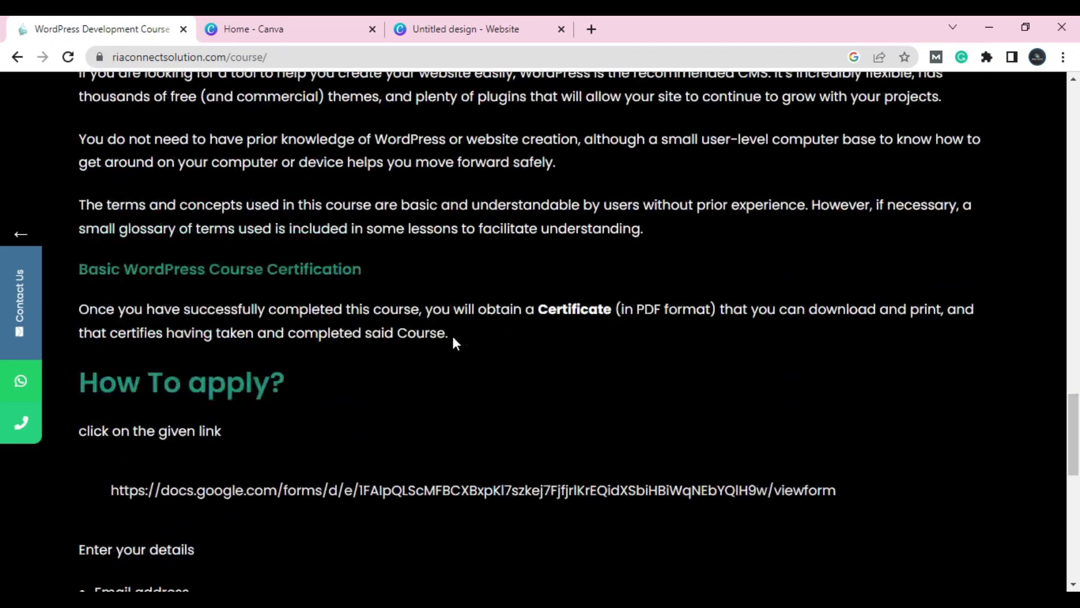
pyautogui.scroll(18, 454, 337)
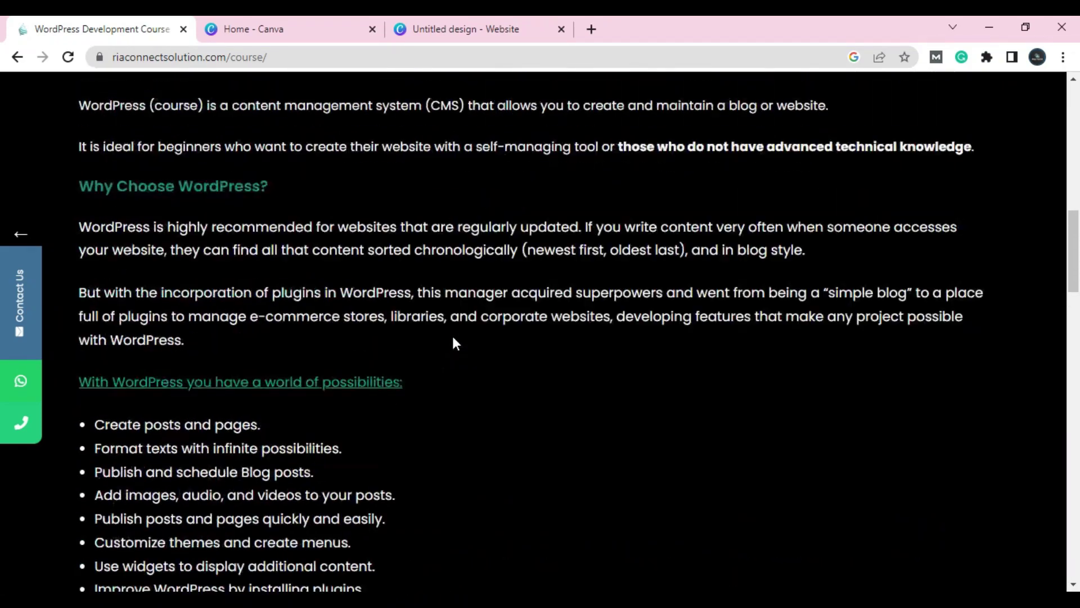
pyautogui.scroll(4, 455, 341)
pyautogui.scroll(-5, 454, 338)
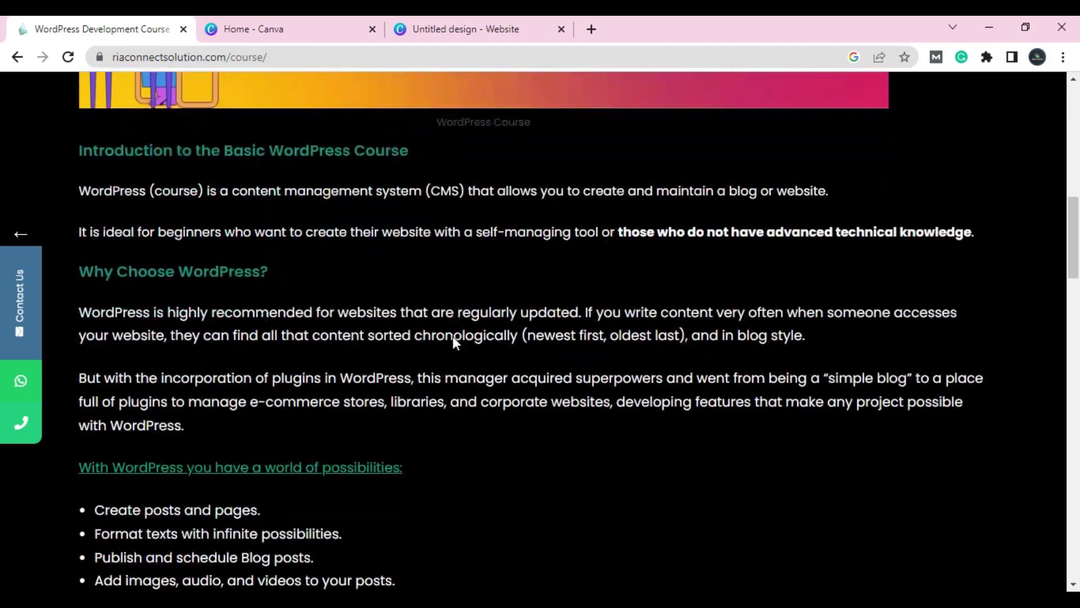
pyautogui.scroll(-5, 454, 336)
pyautogui.scroll(-4, 451, 336)
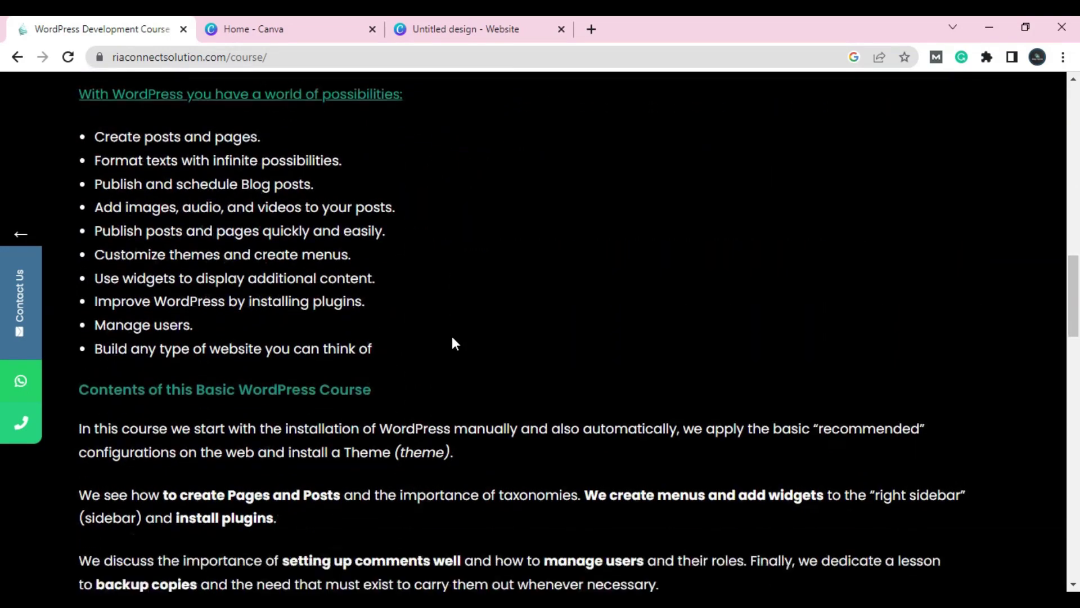
pyautogui.scroll(-5, 450, 333)
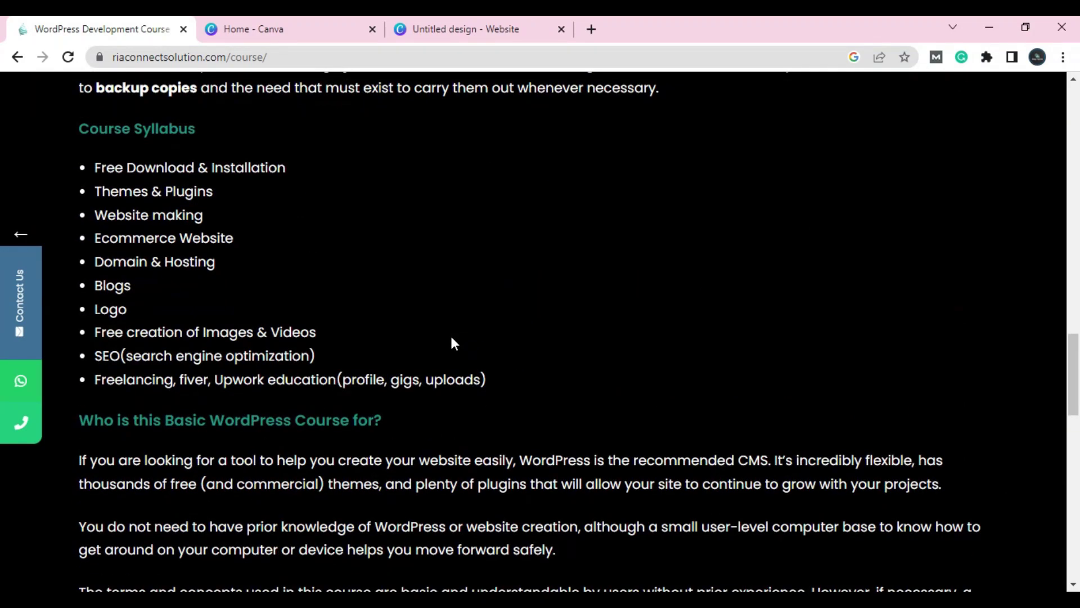
pyautogui.scroll(-5, 451, 338)
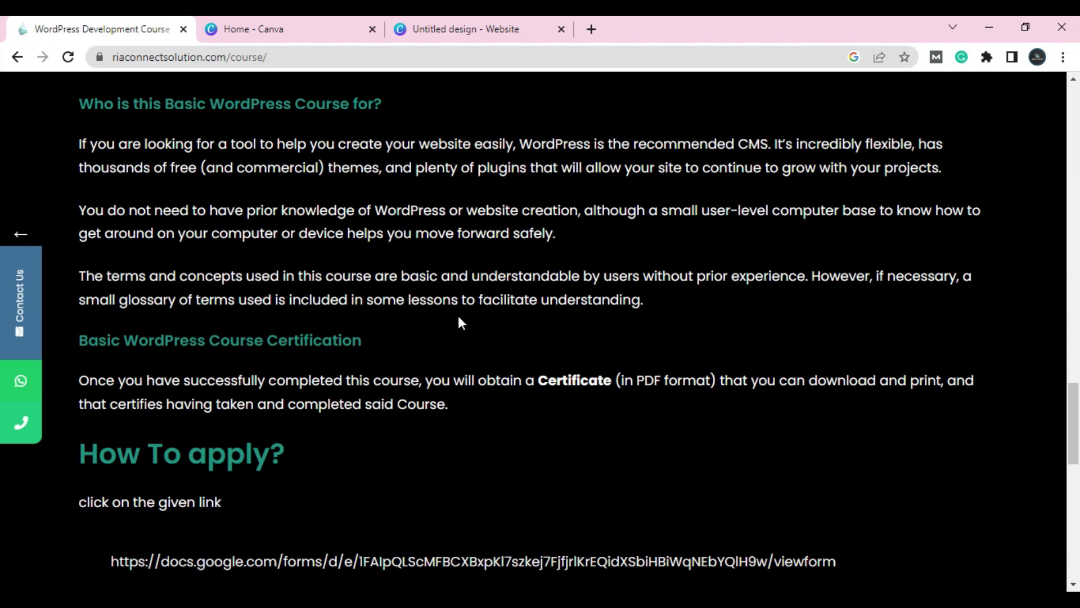
pyautogui.scroll(-5, 455, 329)
pyautogui.click(467, 586)
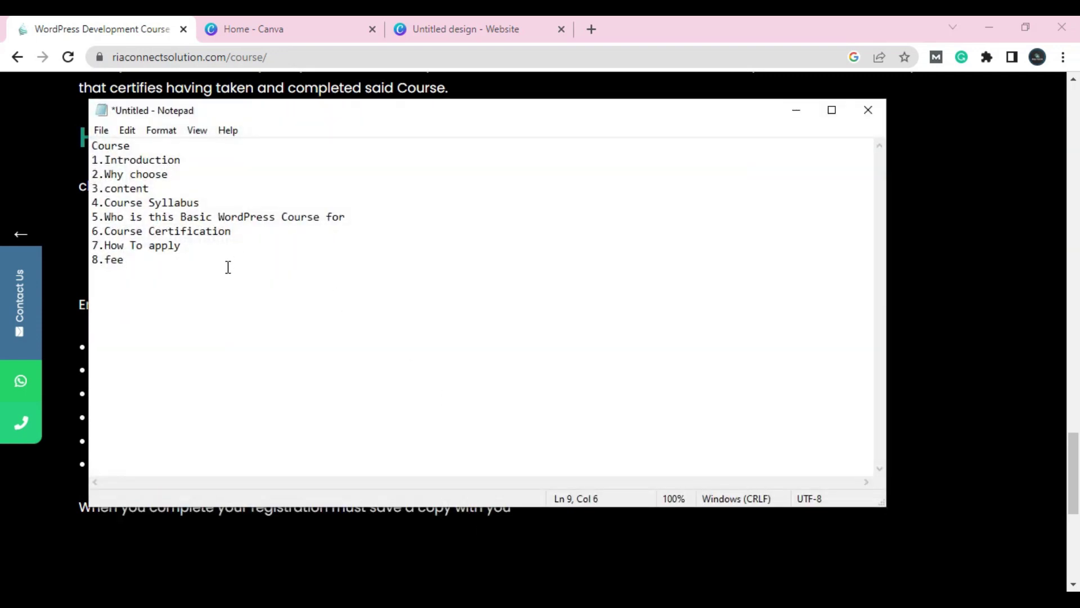
pyautogui.click(799, 117)
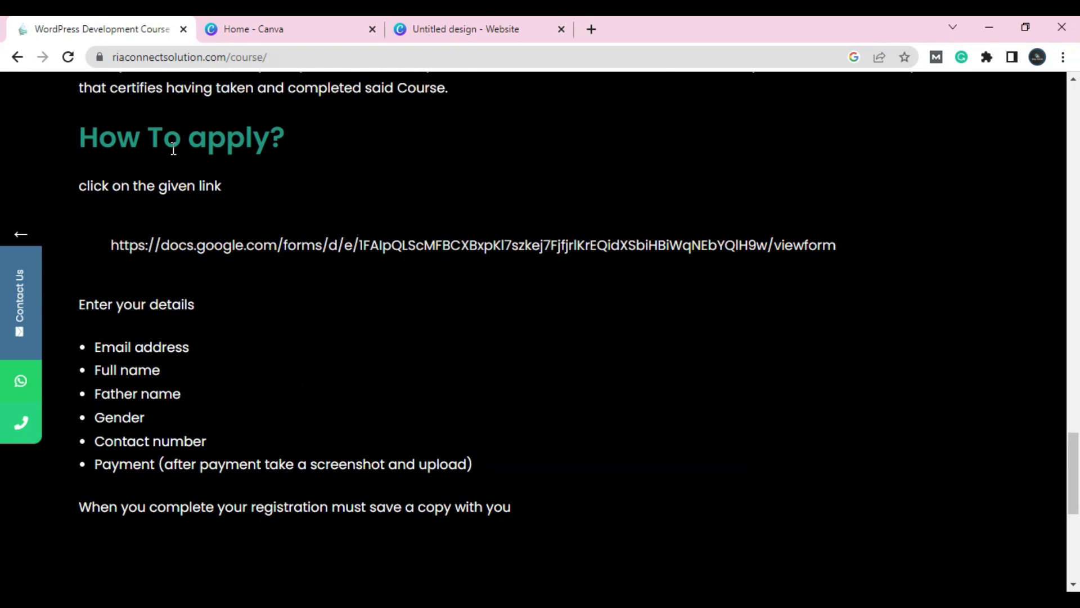
# Open the enrolment form linked under How To apply and review its email, name and gender questions.
pyautogui.click(225, 246)
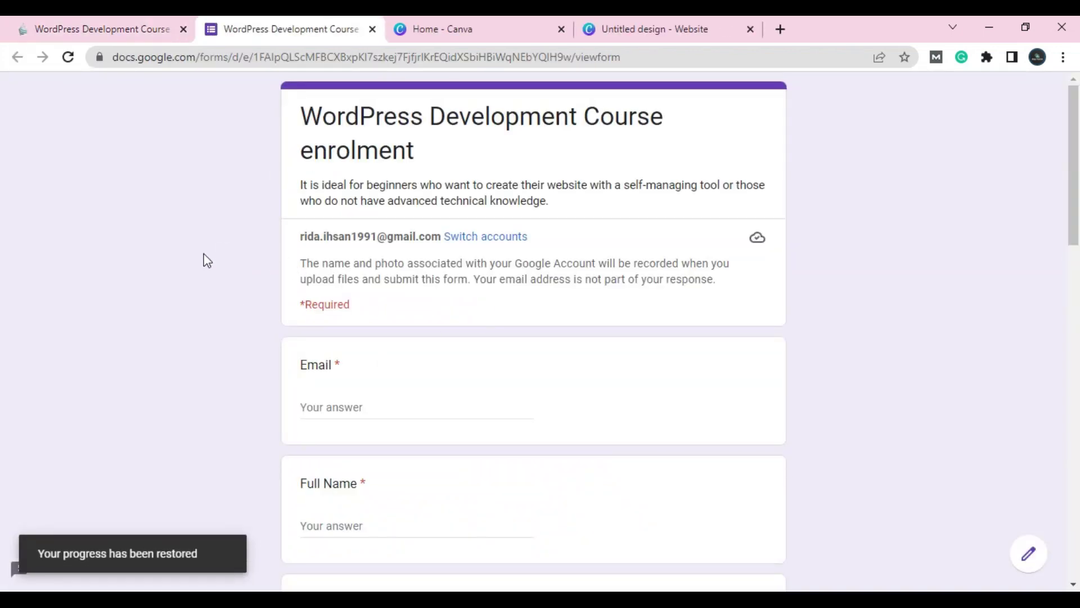
pyautogui.scroll(-5, 206, 259)
pyautogui.scroll(4, 206, 258)
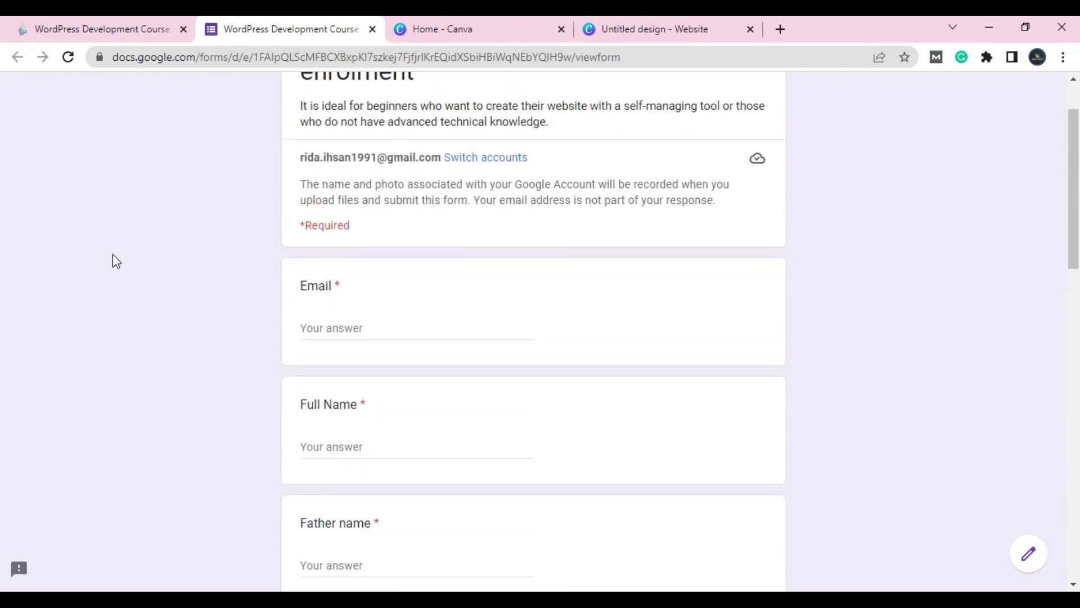
pyautogui.scroll(-3, 118, 256)
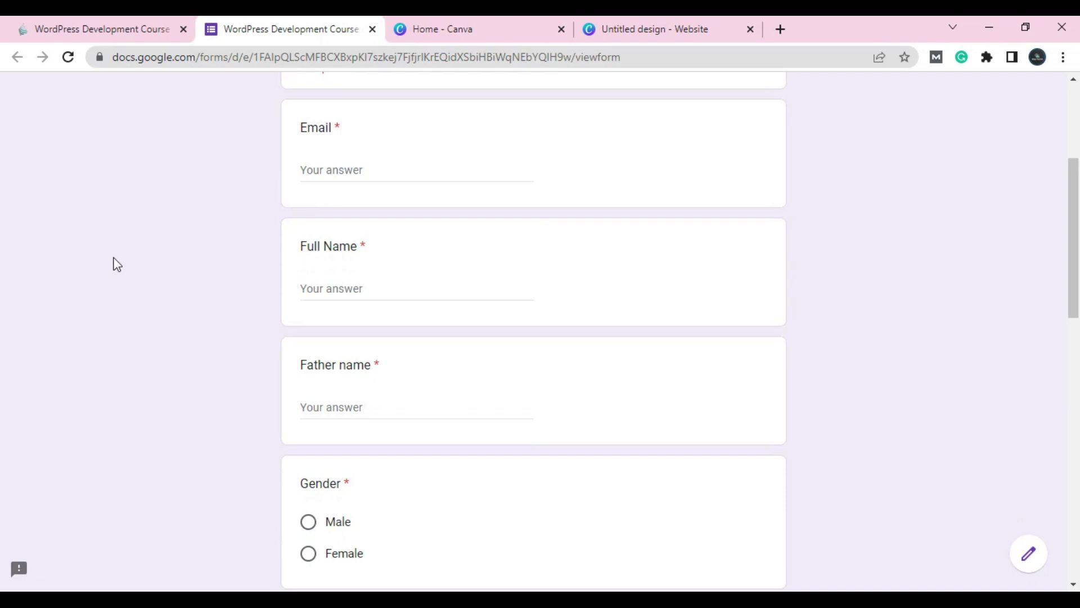
pyautogui.scroll(-1, 117, 265)
pyautogui.scroll(1, 116, 264)
pyautogui.scroll(-4, 292, 356)
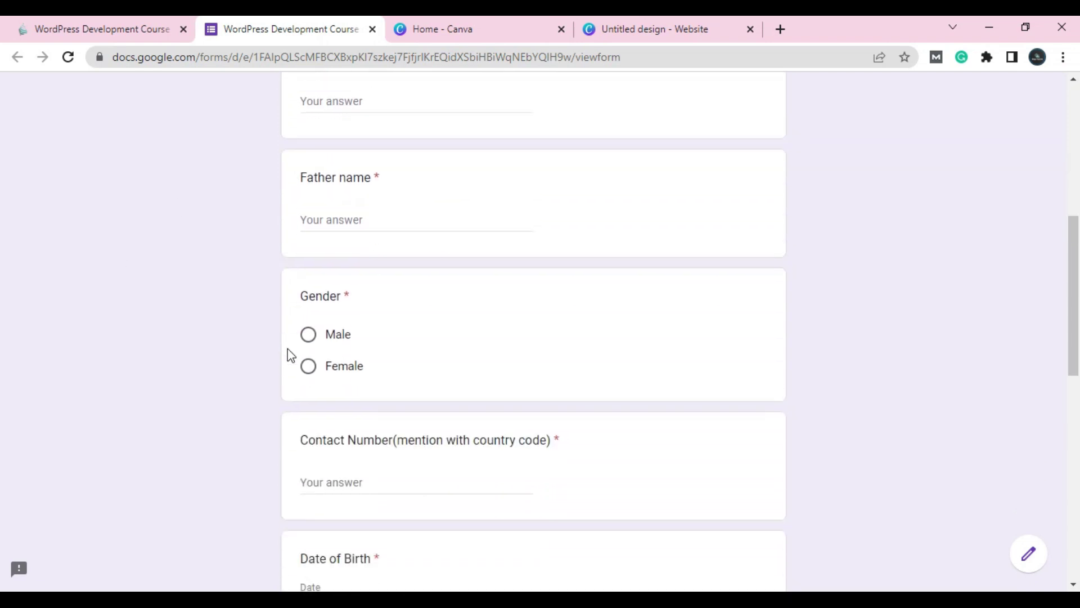
# Examine the date of birth, payment choice and payment detail sections of the enrolment form.
pyautogui.scroll(-5, 291, 357)
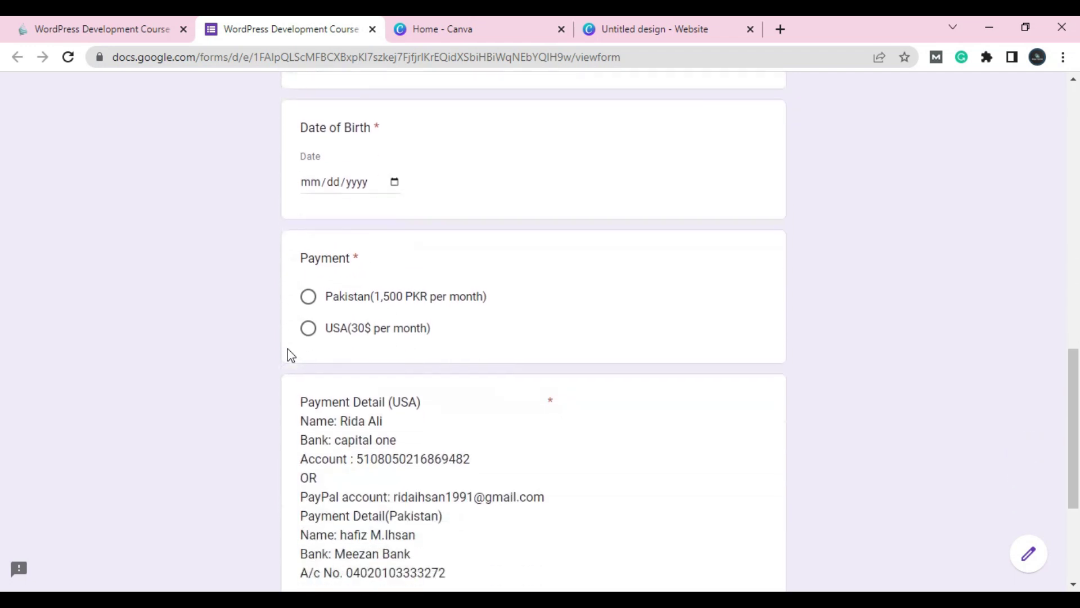
pyautogui.scroll(-3, 533, 338)
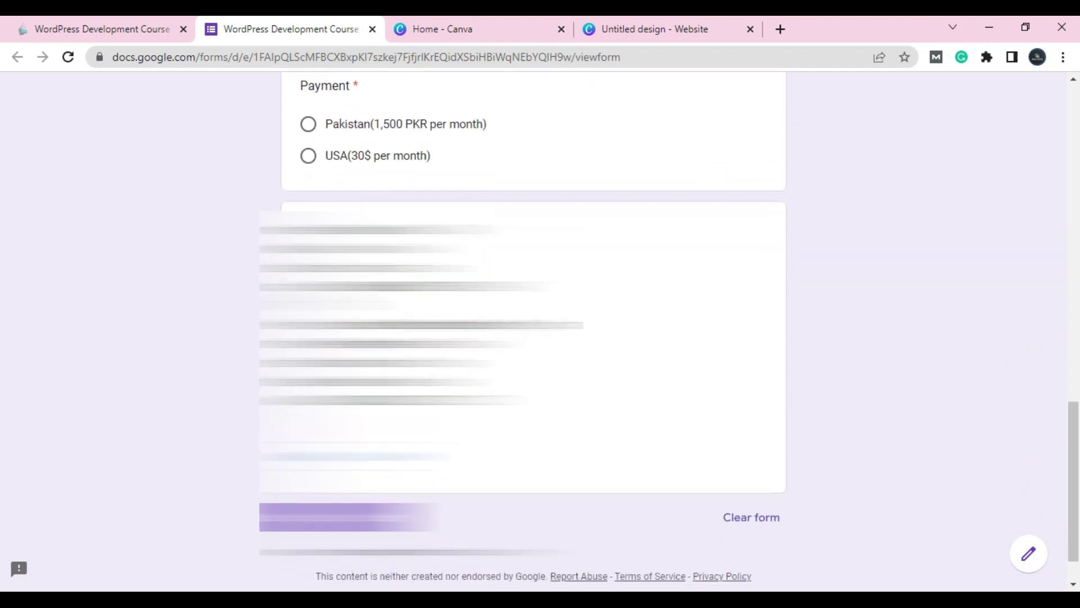
pyautogui.scroll(-1, 533, 337)
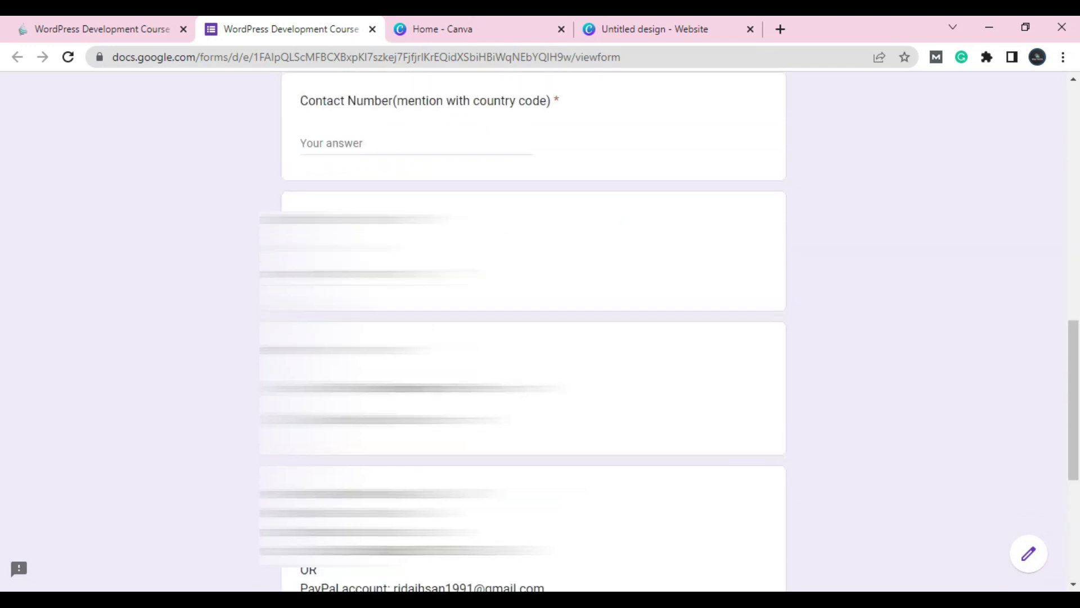
pyautogui.scroll(-8, 533, 337)
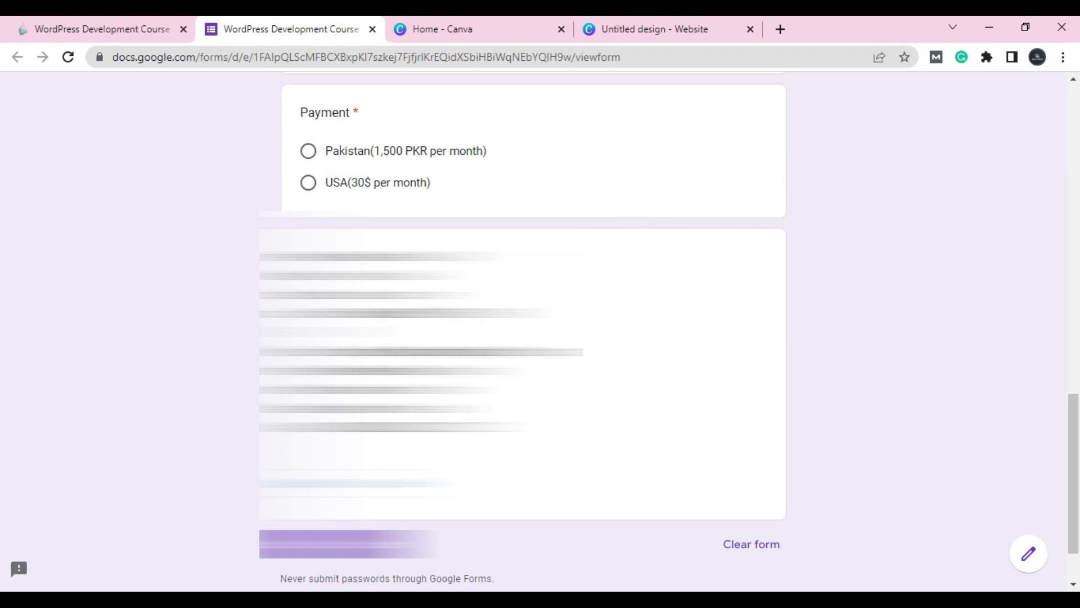
pyautogui.scroll(15, 205, 372)
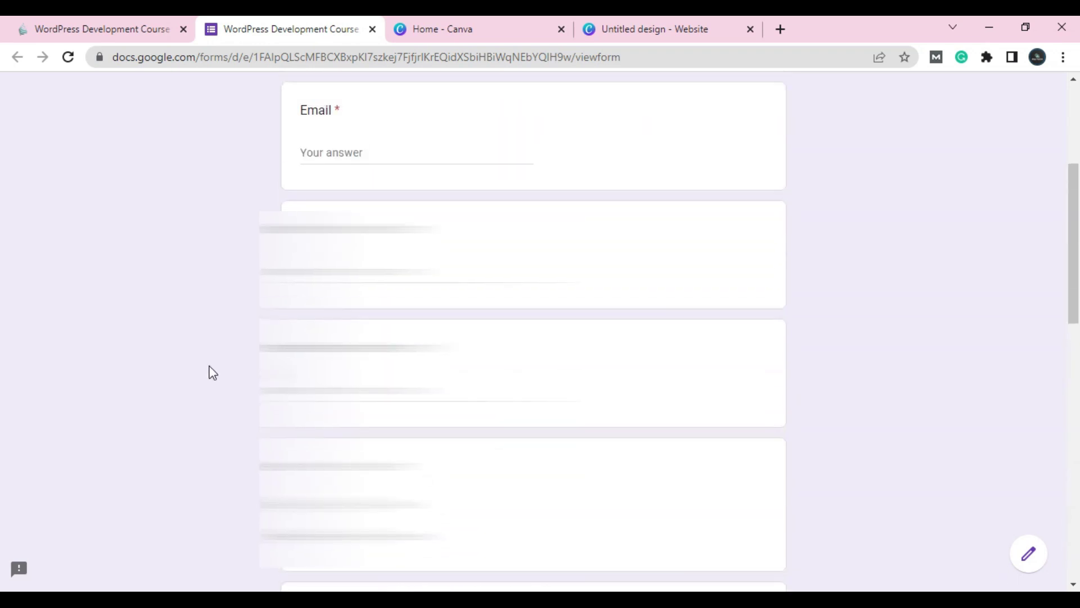
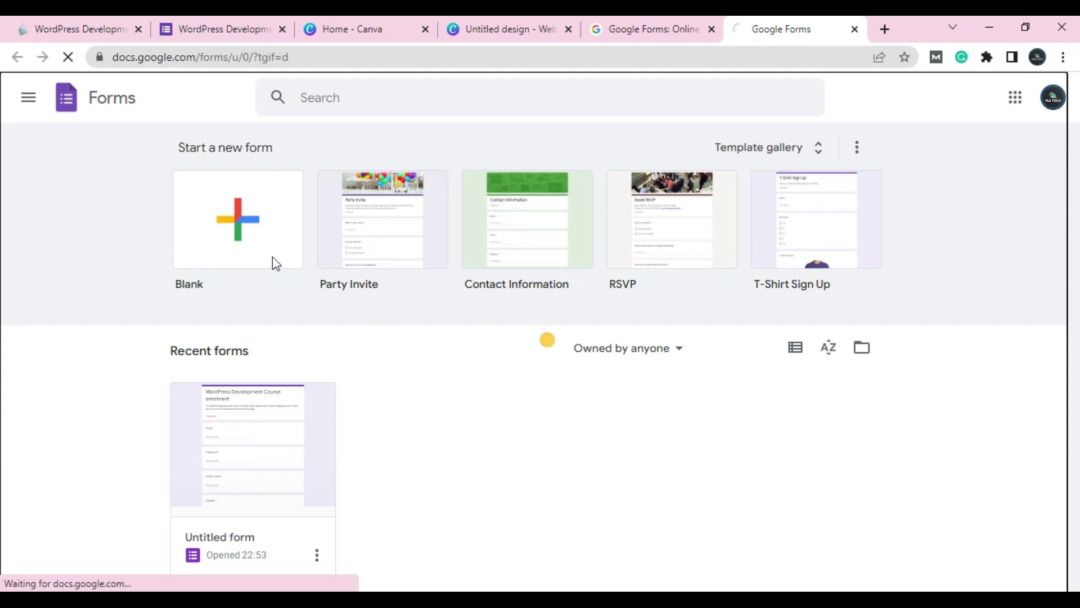
# Return to the Google Forms home page, close it, and go back to the WordPress Development Course page.
pyautogui.click(8, 50)
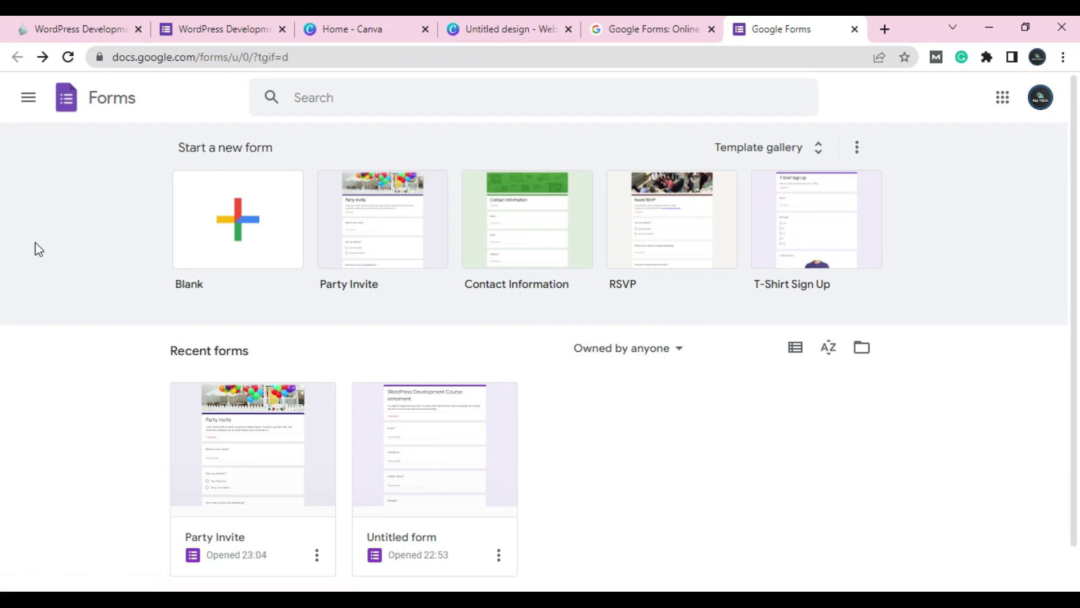
pyautogui.click(853, 29)
pyautogui.click(307, 22)
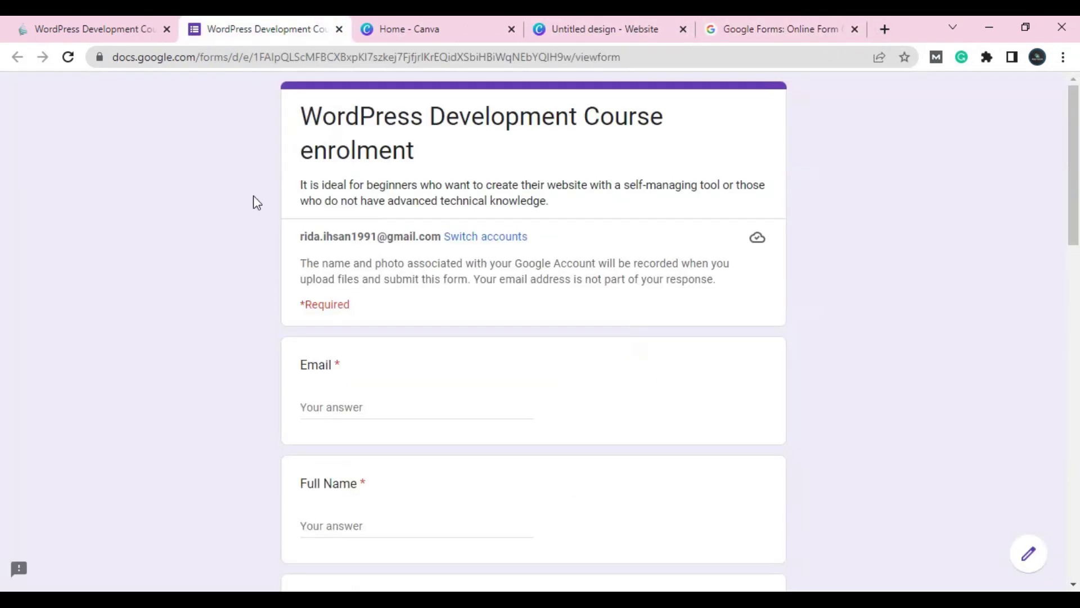
pyautogui.click(38, 31)
pyautogui.press('Escape')
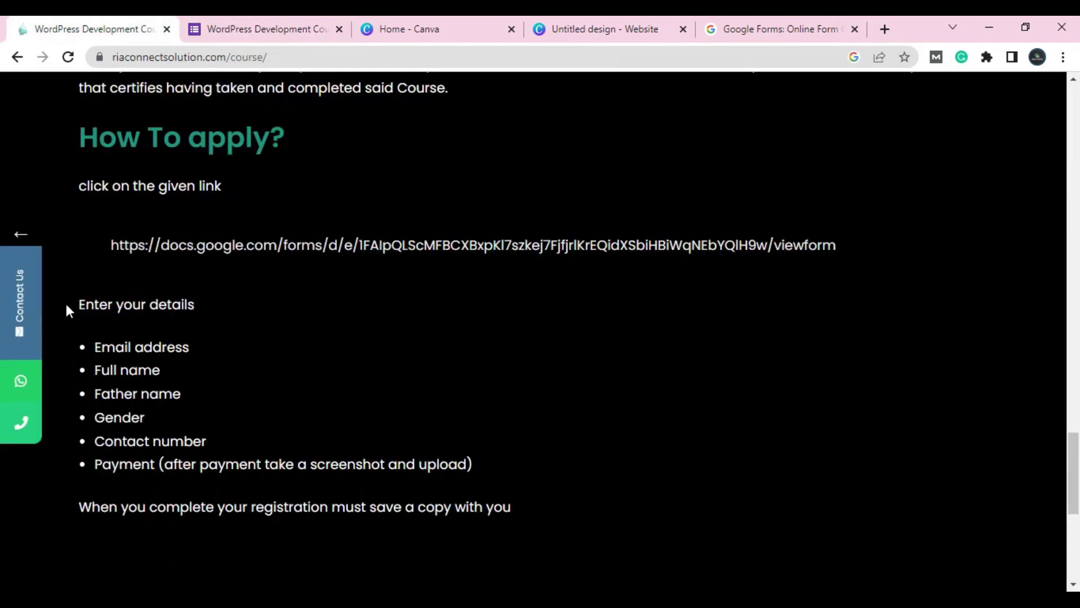
# Examine the course page's registration details and footer, and compare the page with the Notepad outline once more.
pyautogui.scroll(-1, 186, 319)
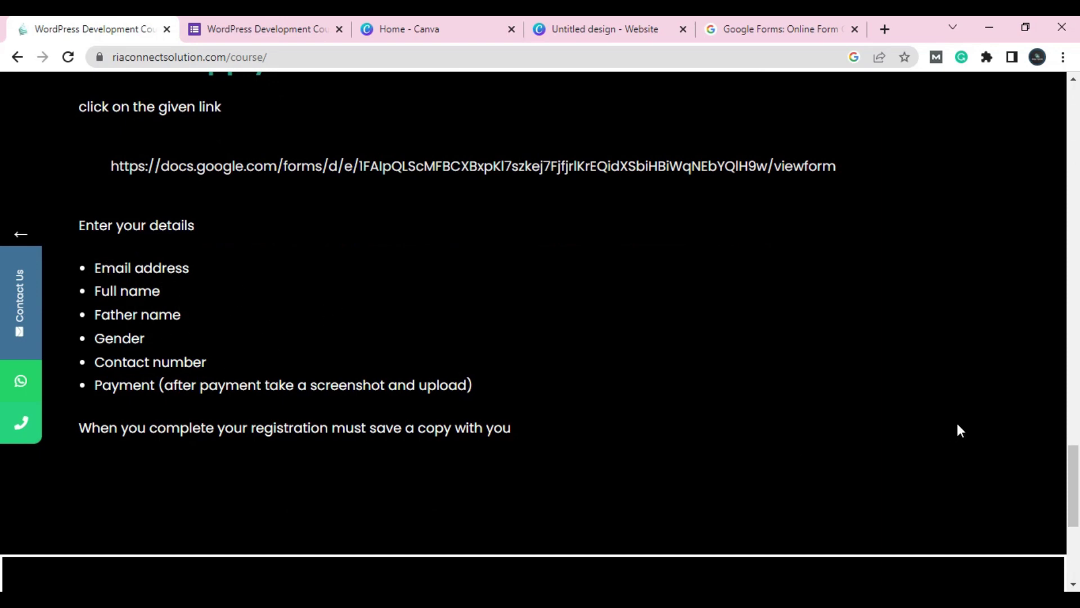
pyautogui.scroll(-3, 500, 343)
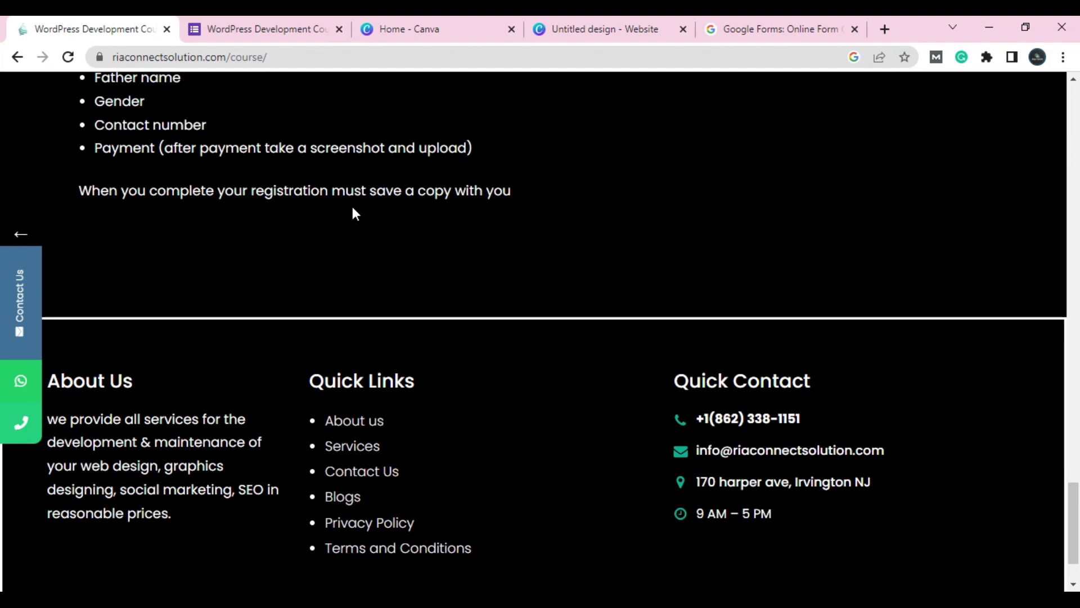
pyautogui.hotkey('alt', 'Tab')
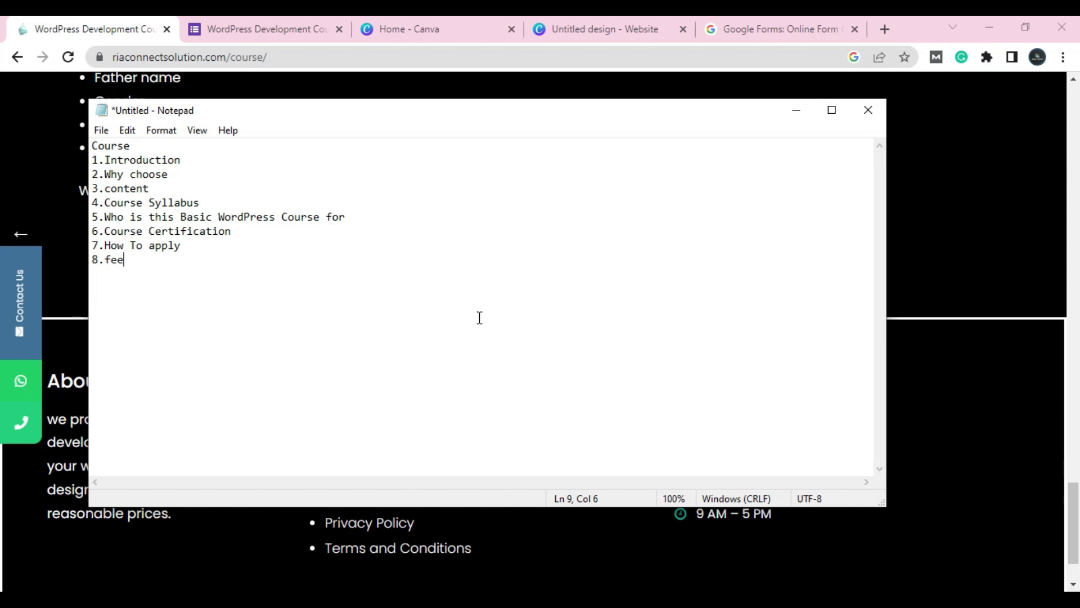
pyautogui.click(798, 117)
pyautogui.scroll(20, 660, 204)
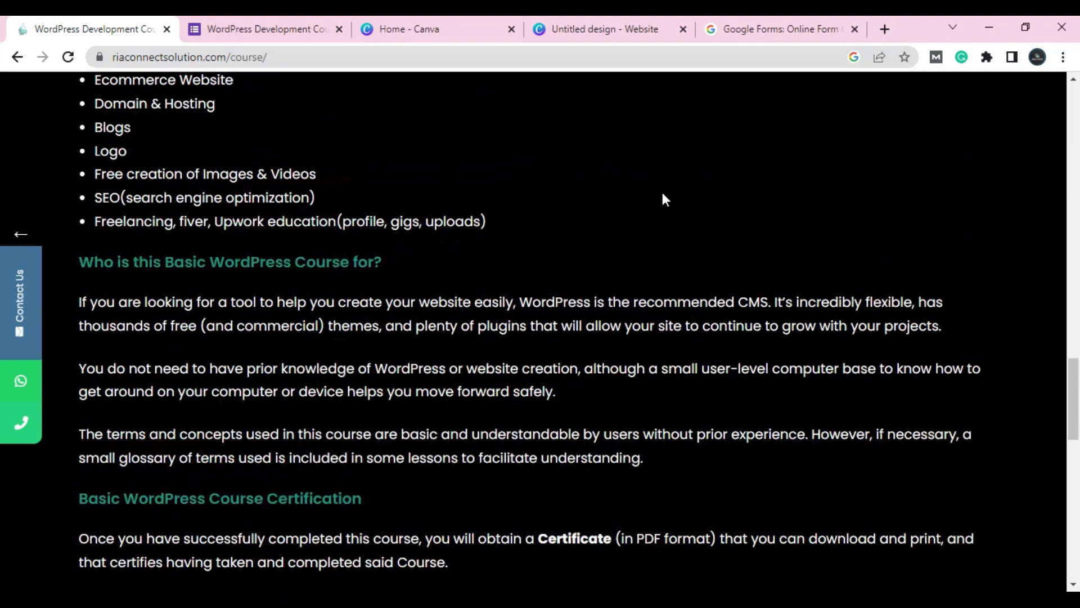
pyautogui.scroll(15, 669, 193)
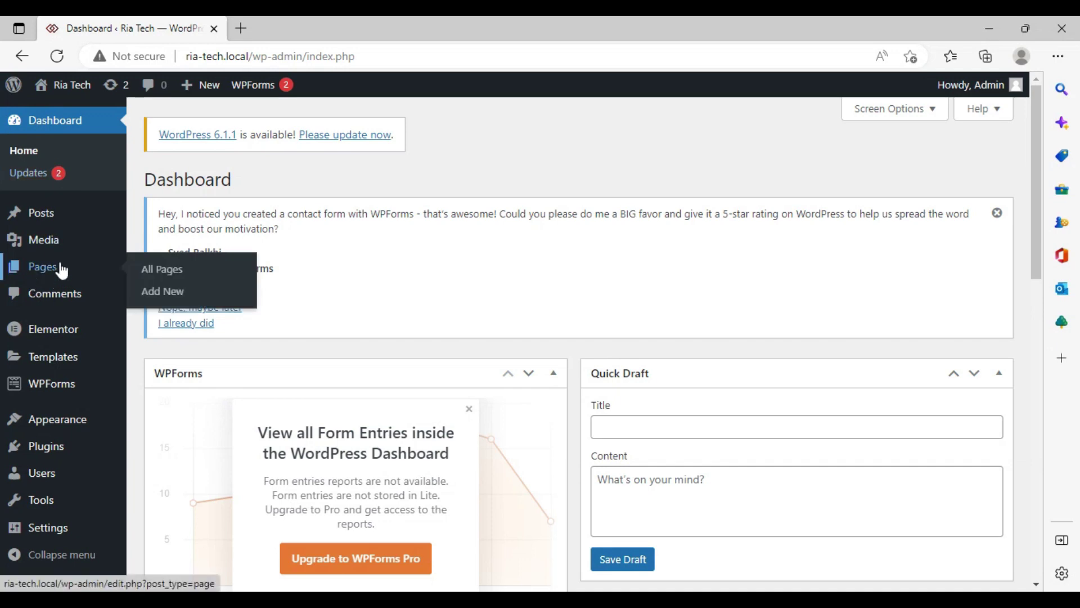
# Add a new page to the Ria Tech WordPress site and title it Course.
pyautogui.click(49, 278)
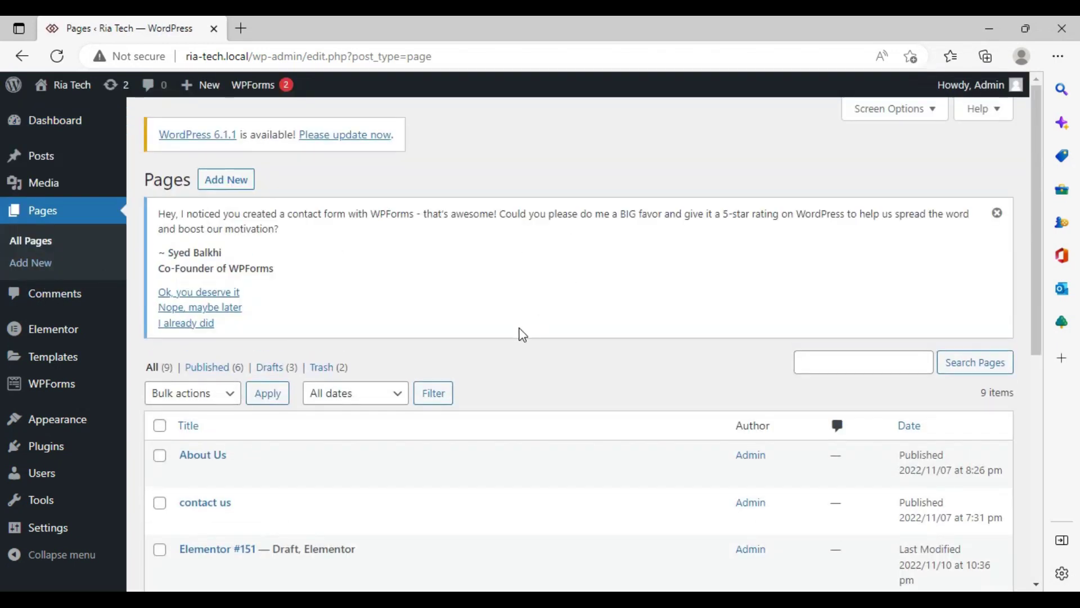
pyautogui.click(250, 181)
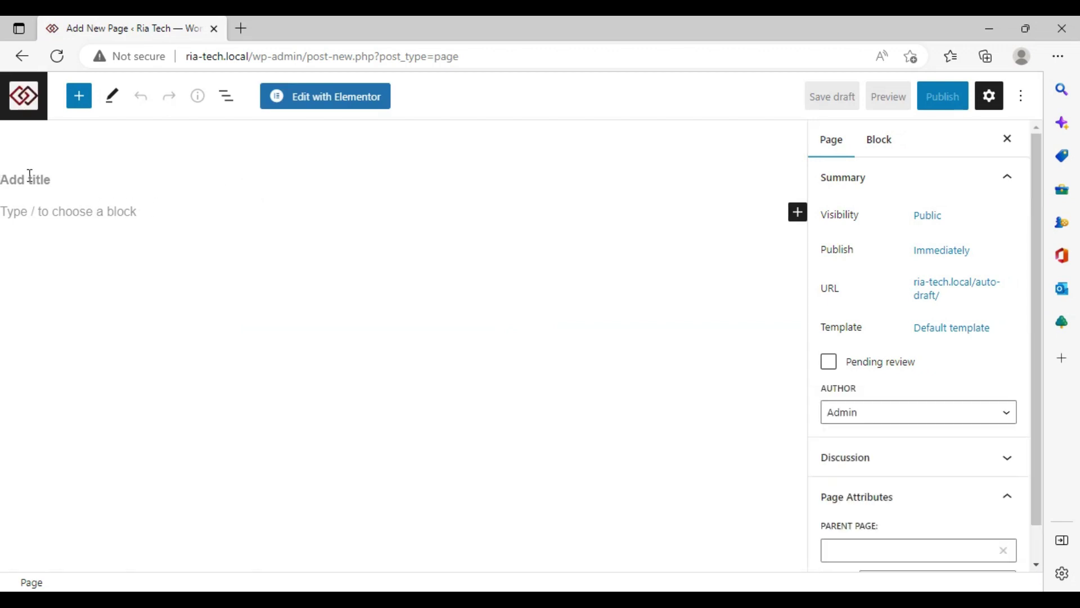
pyautogui.write('c')
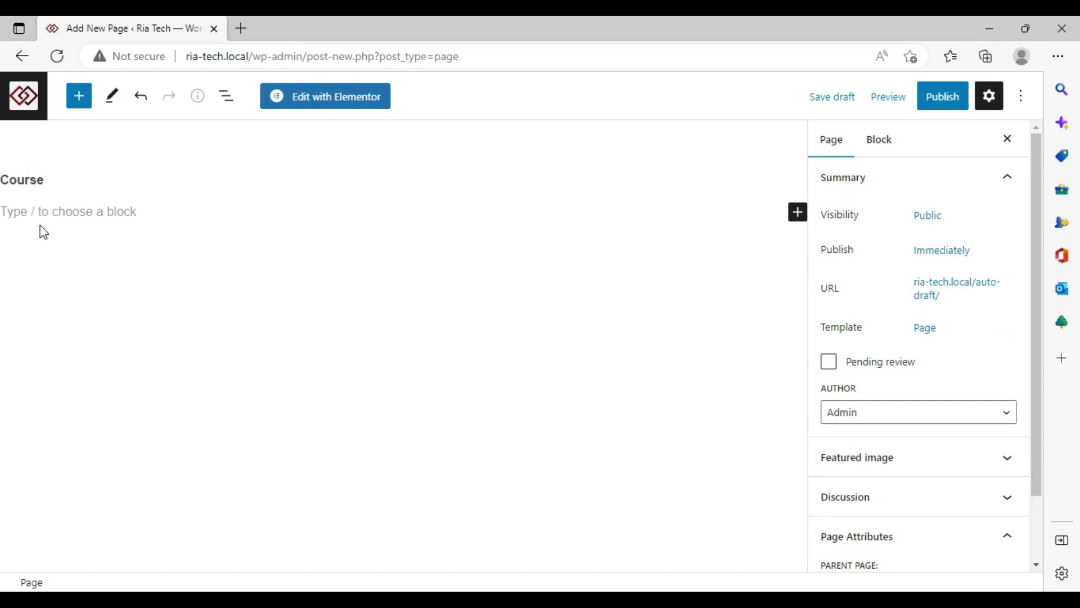
# Copy the full content of the existing WordPress Development Course page, from its title to the registration note, and paste it into the new Course page's body.
pyautogui.click(53, 212)
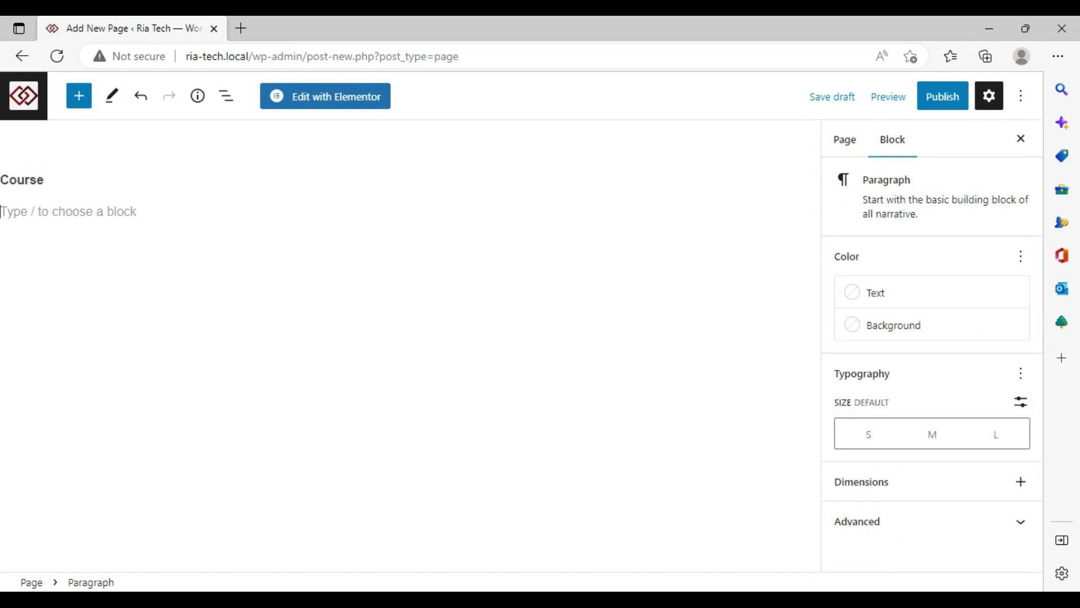
pyautogui.moveTo(471, 599)
pyautogui.click(471, 540)
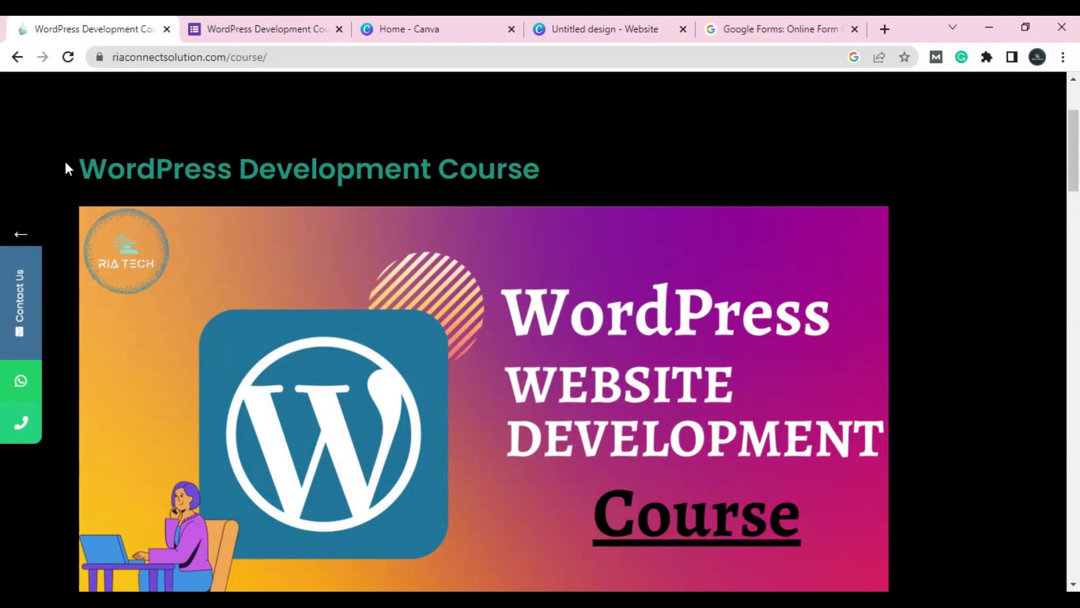
pyautogui.moveTo(72, 160); pyautogui.dragTo(649, 366)
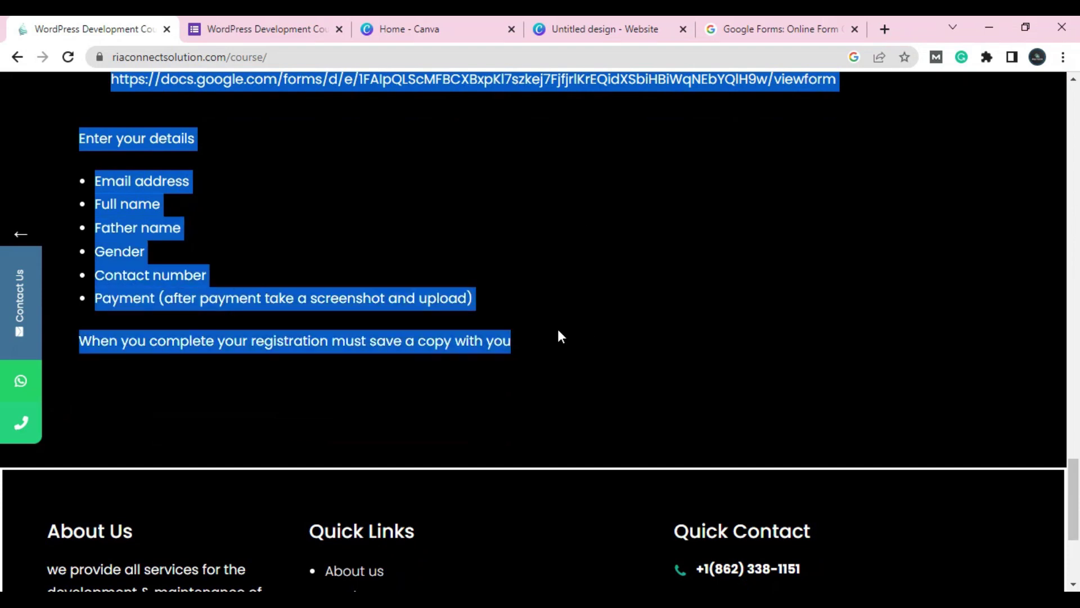
pyautogui.hotkey('alt', 'Tab')
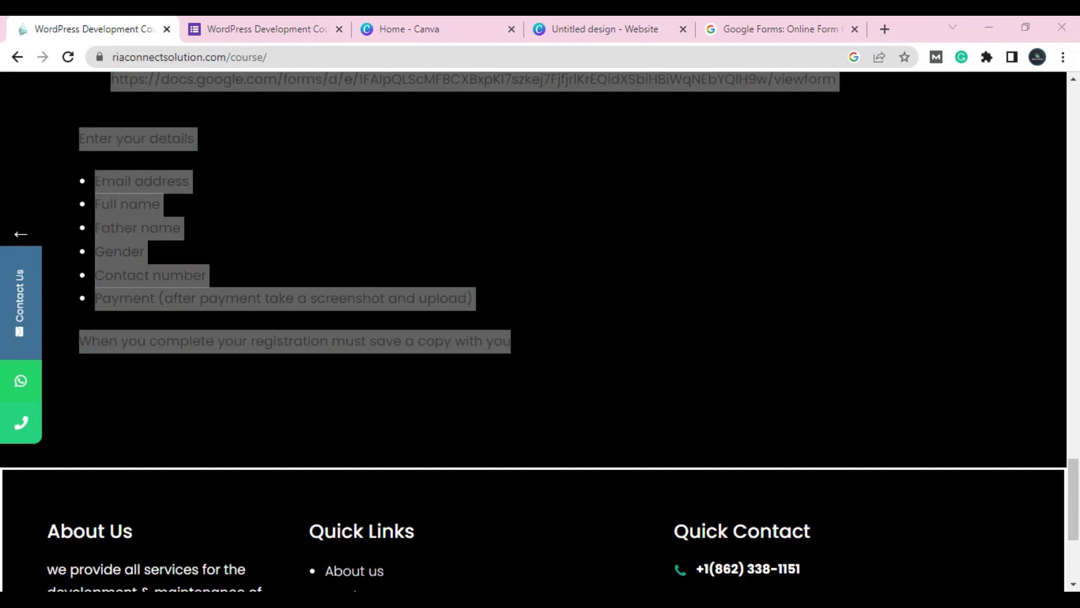
pyautogui.click(927, 29)
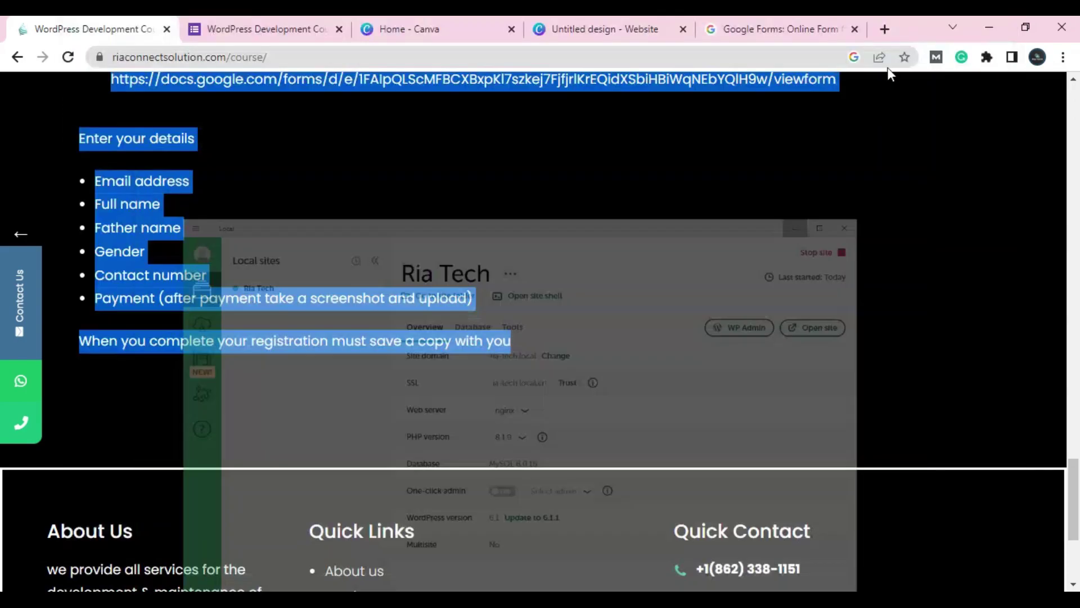
pyautogui.hotkey('alt', 'Tab')
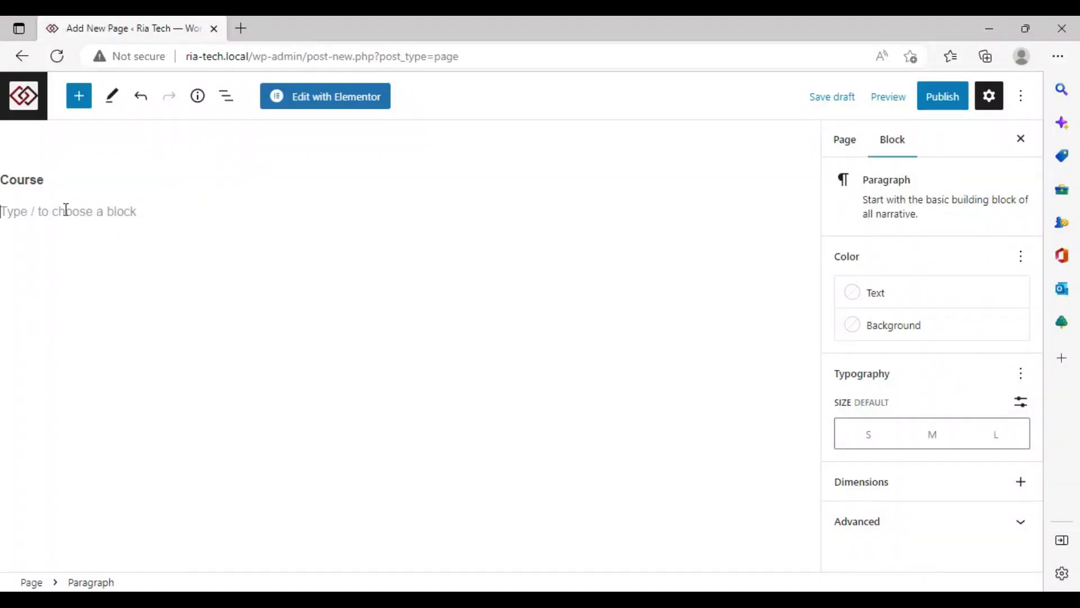
pyautogui.hotkey('ctrl', 'v')
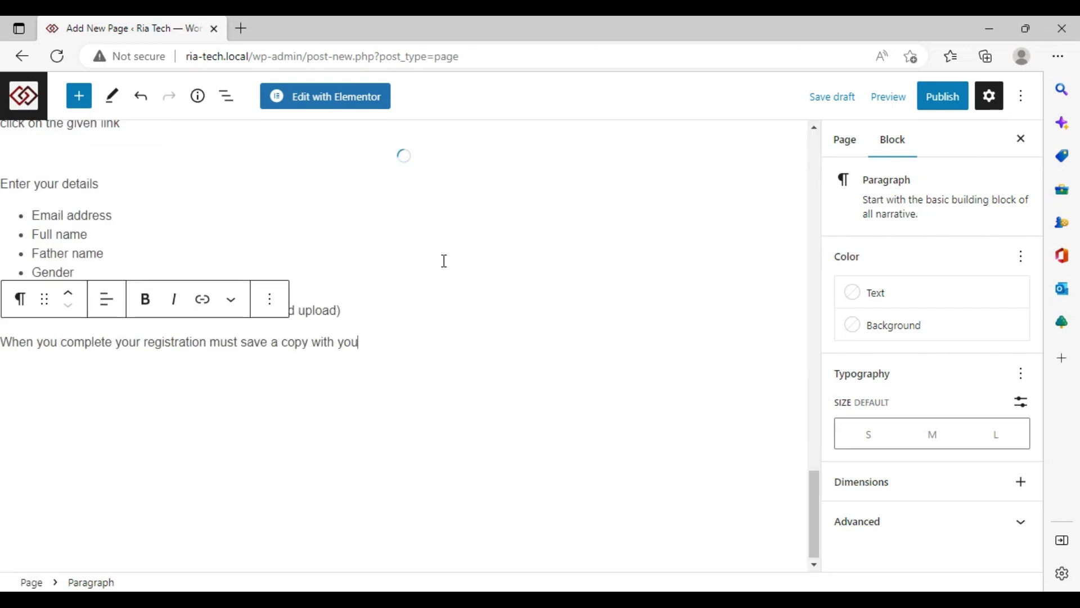
# Resize the WordPress Website Development Course banner image to 50% of its size.
pyautogui.scroll(10, 441, 257)
pyautogui.scroll(15, 434, 258)
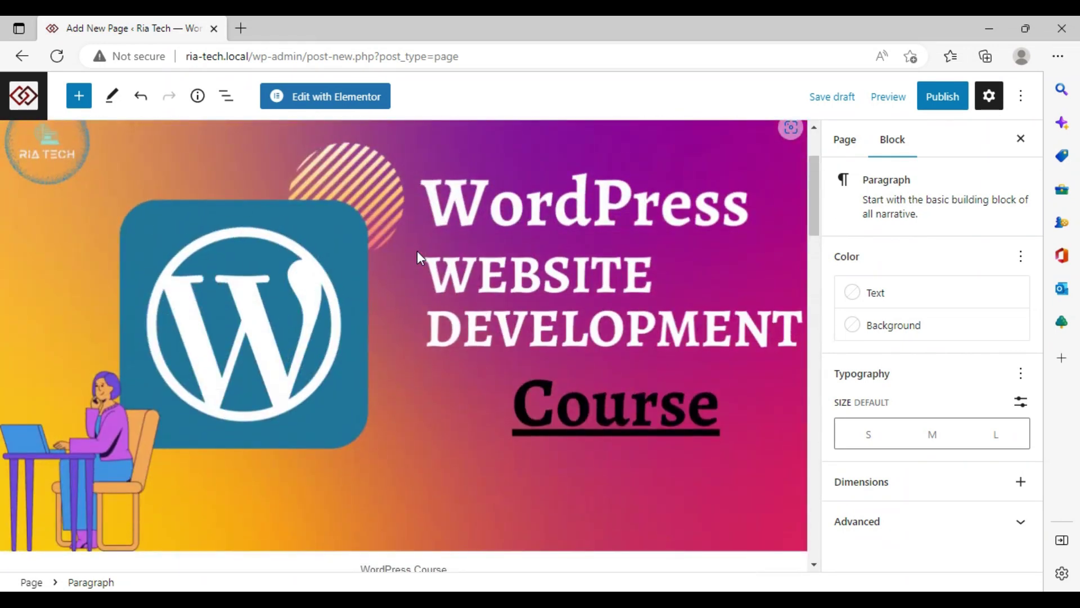
pyautogui.click(417, 251)
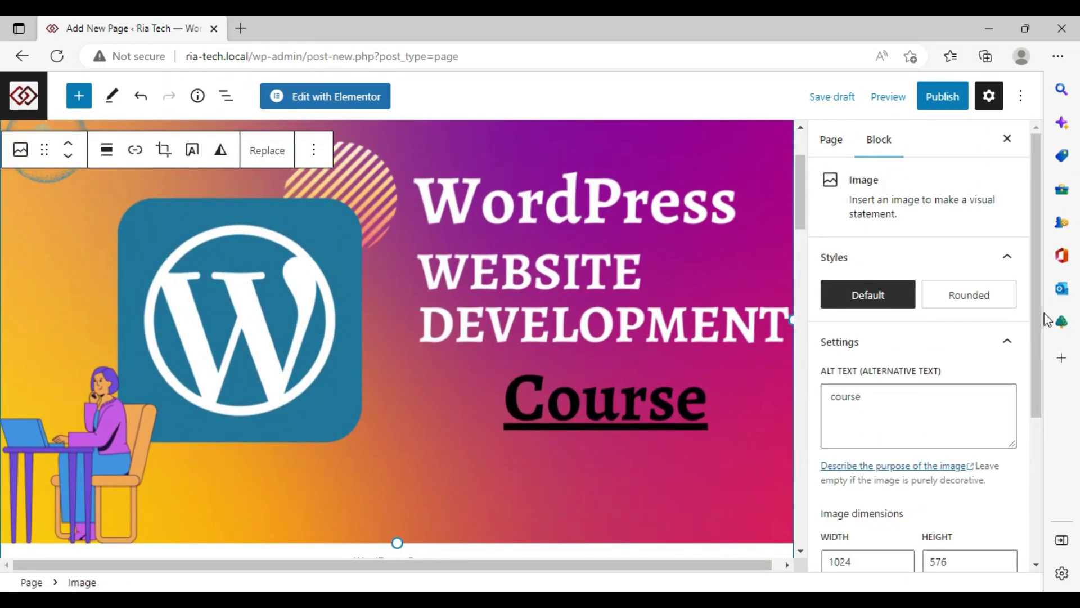
pyautogui.scroll(-3, 950, 414)
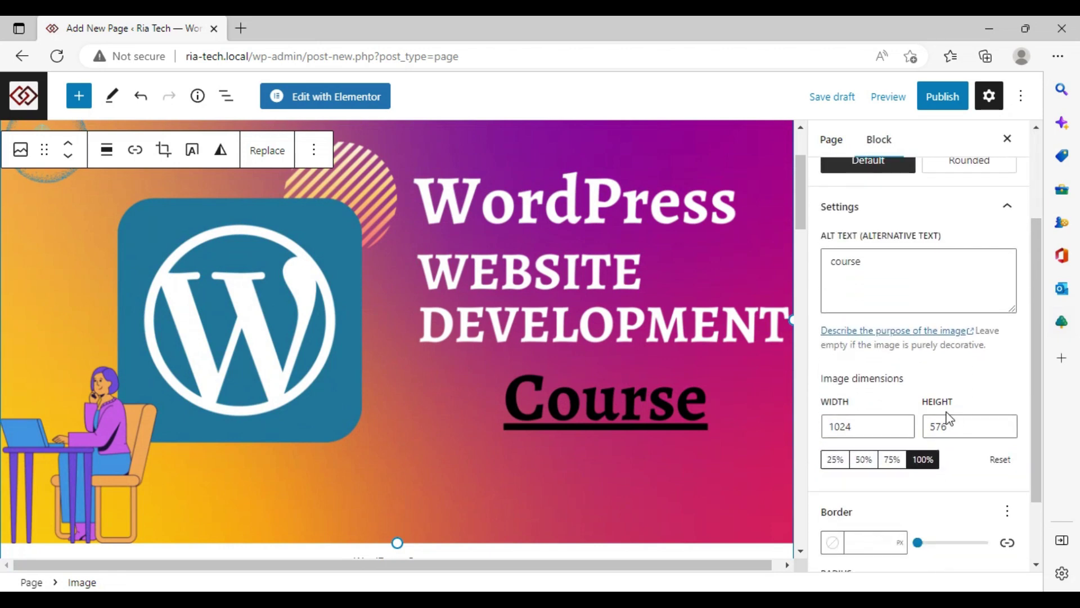
pyautogui.click(864, 459)
pyautogui.scroll(2, 608, 335)
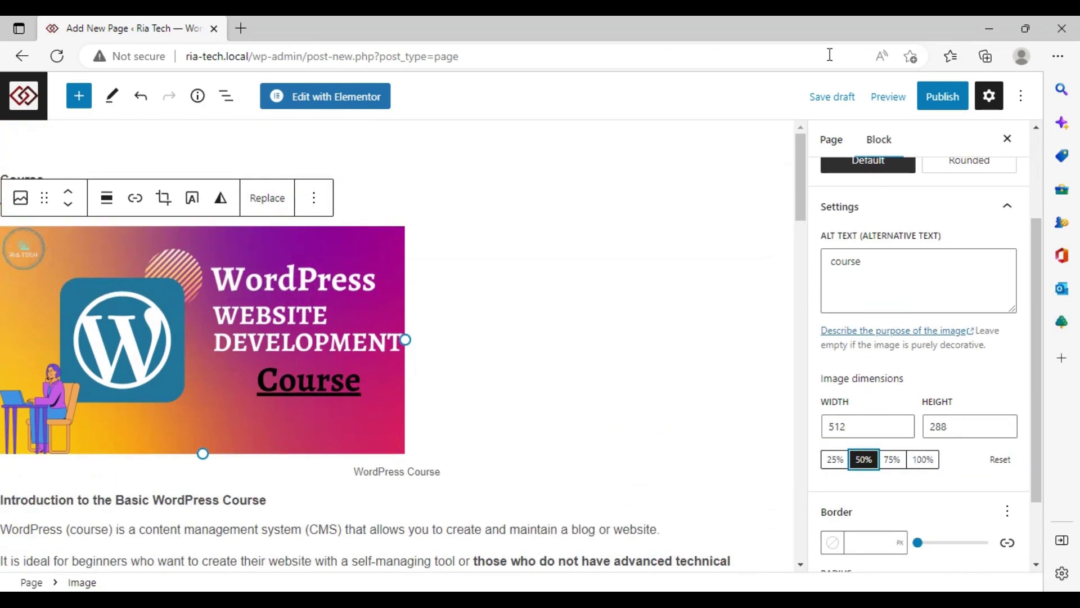
# Publish the Course page and check its content on the live site.
pyautogui.click(936, 102)
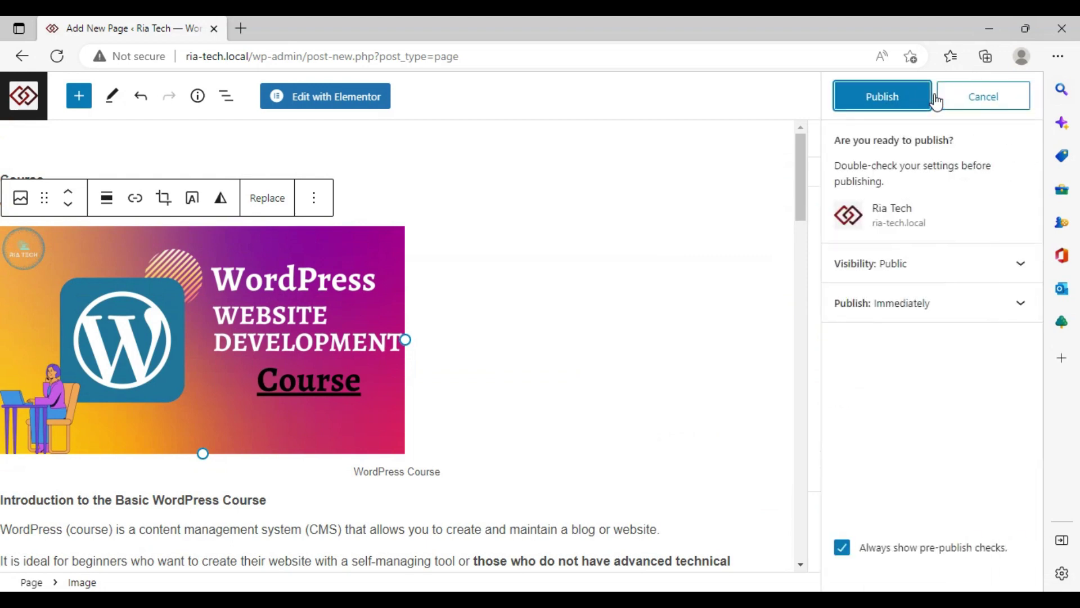
pyautogui.click(928, 98)
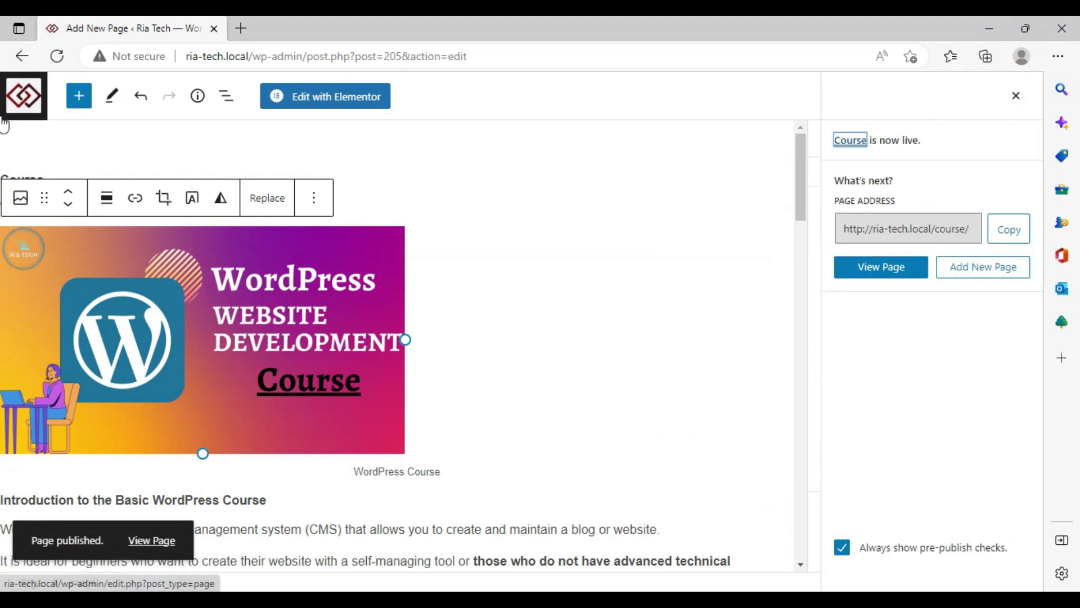
pyautogui.click(146, 541)
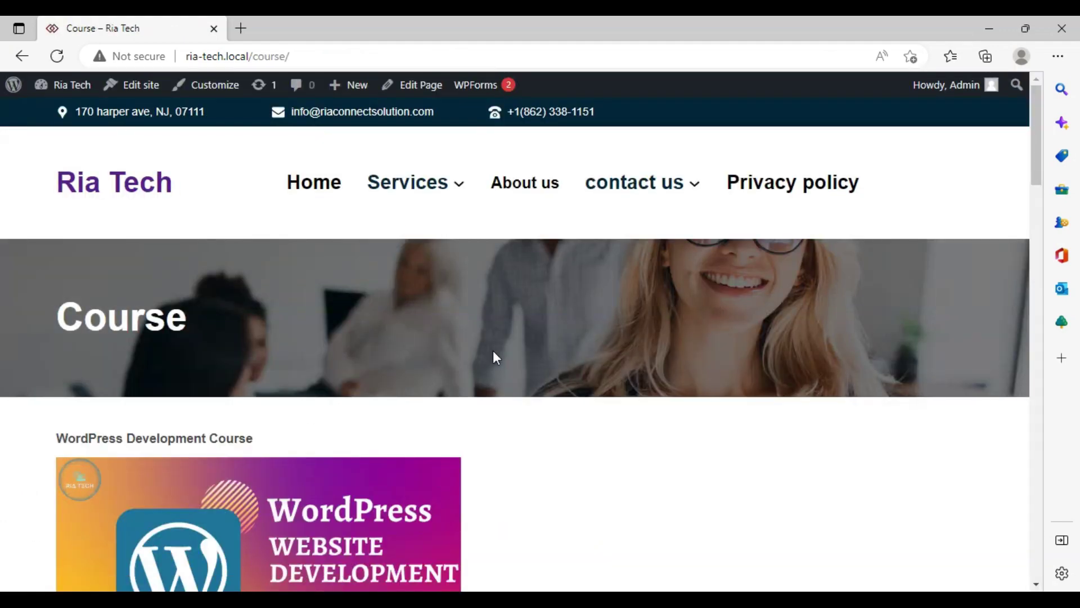
pyautogui.scroll(-8, 494, 356)
pyautogui.scroll(-15, 298, 470)
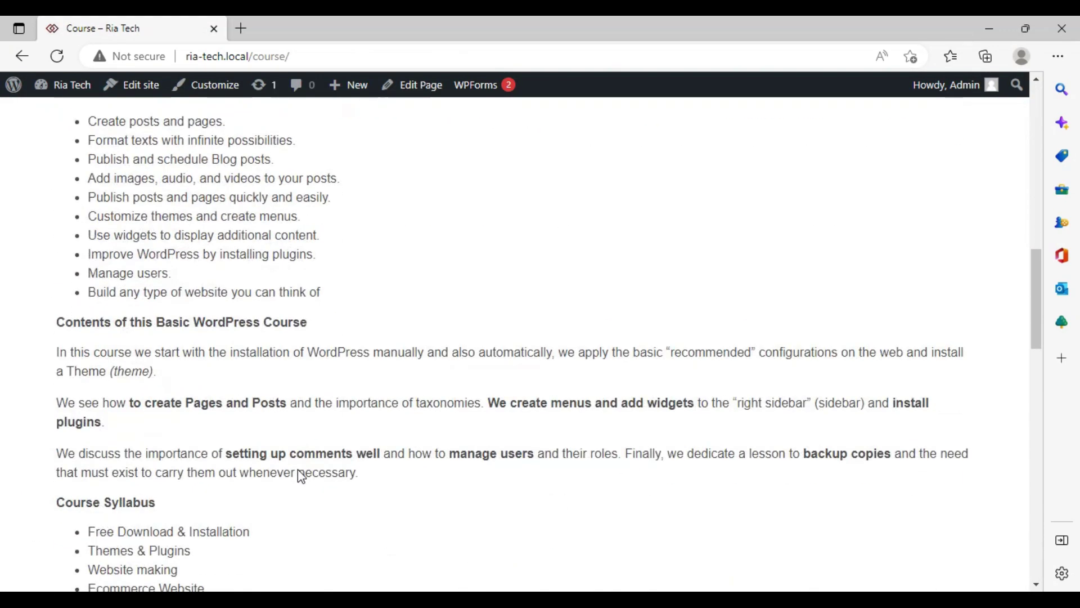
pyautogui.scroll(20, 298, 470)
pyautogui.scroll(-20, 297, 469)
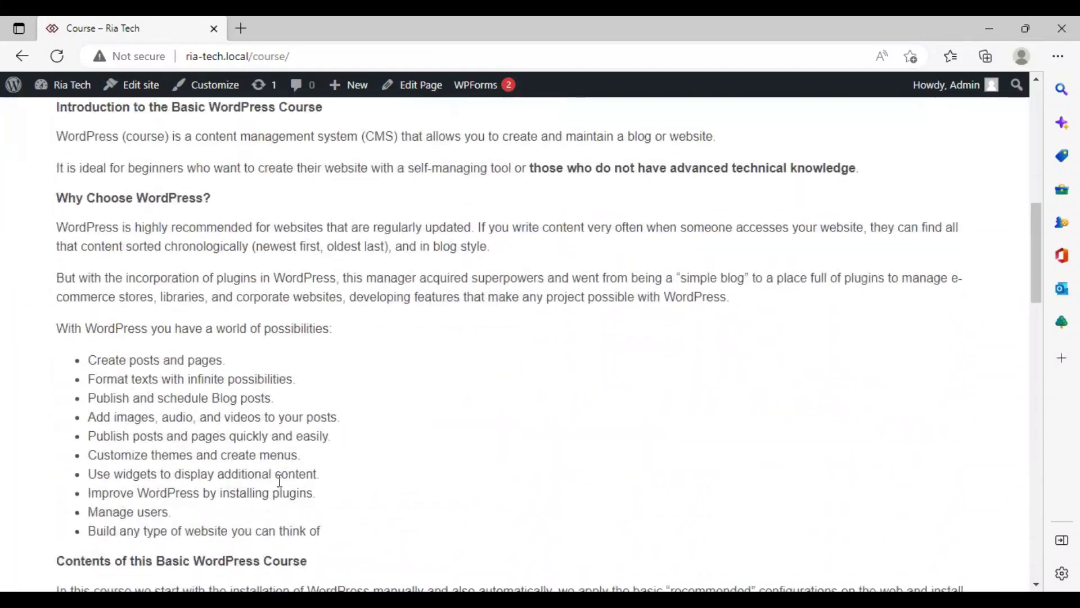
pyautogui.scroll(20, 279, 481)
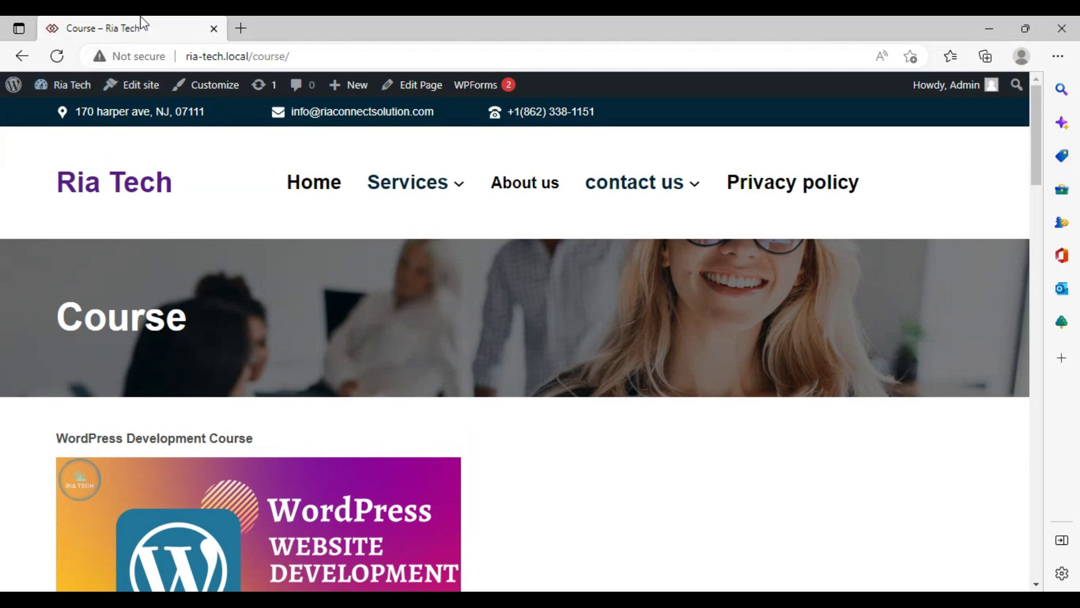
# Return to the Ria Tech dashboard, list all pages and view the Course page in a new tab.
pyautogui.moveTo(6, 96)
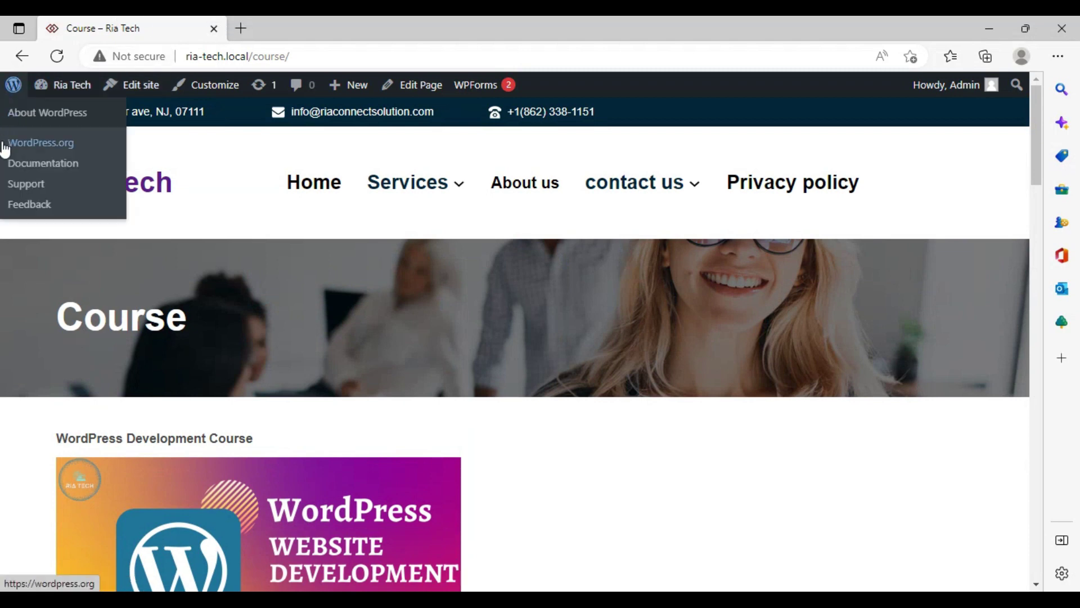
pyautogui.moveTo(65, 87)
pyautogui.click(50, 120)
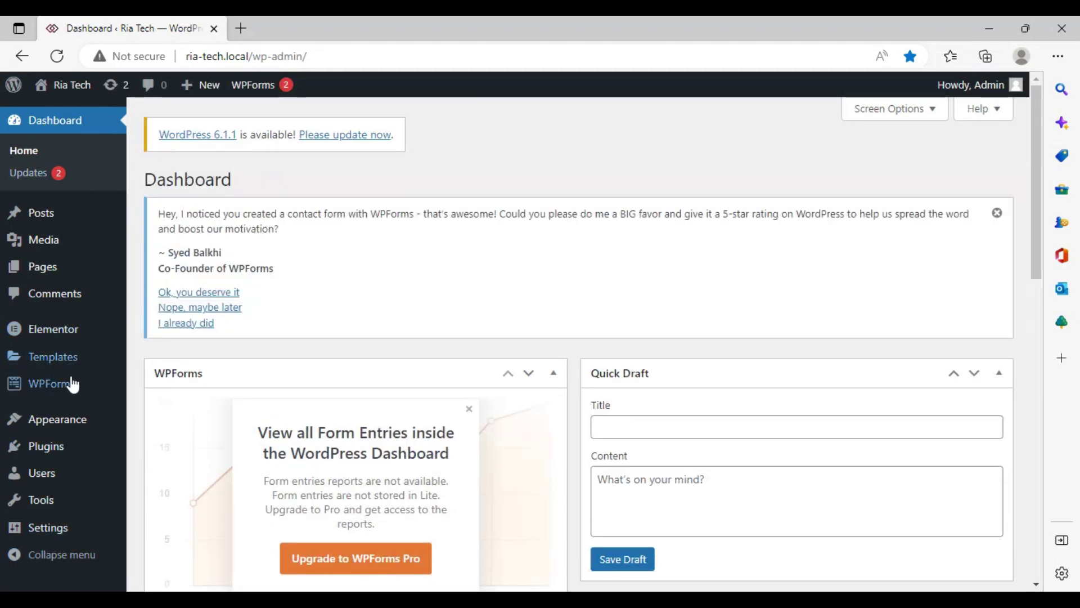
pyautogui.click(32, 269)
pyautogui.scroll(-7, 364, 232)
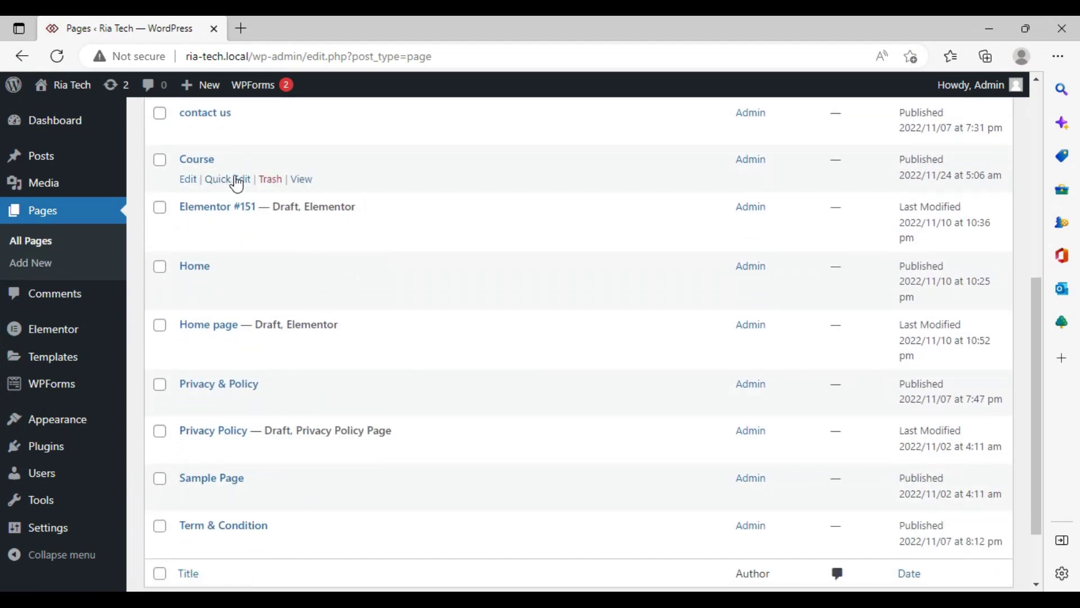
pyautogui.rightClick(301, 179)
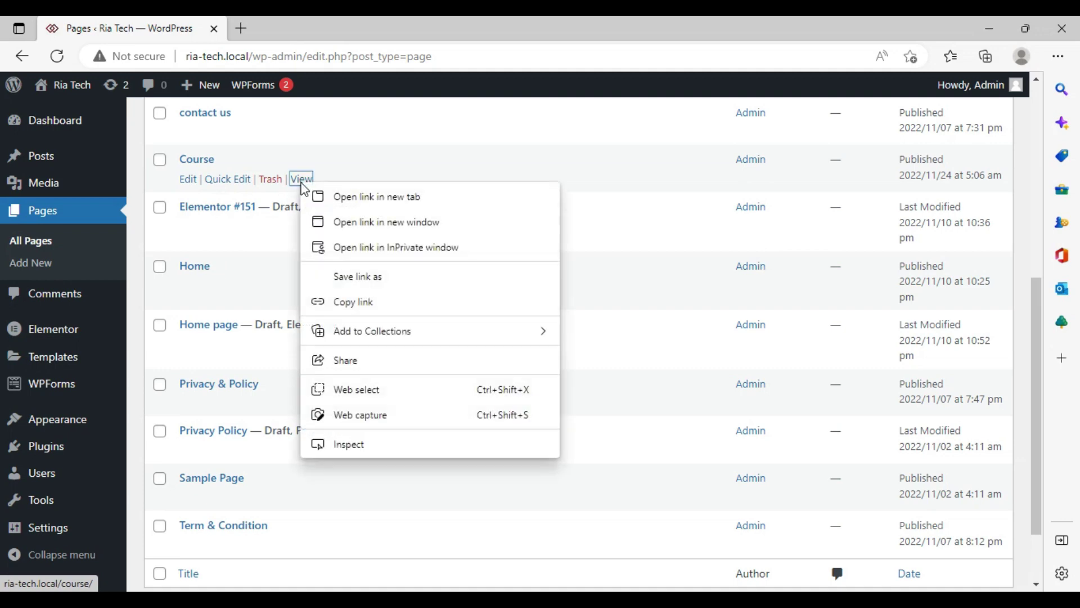
pyautogui.click(315, 198)
pyautogui.click(285, 18)
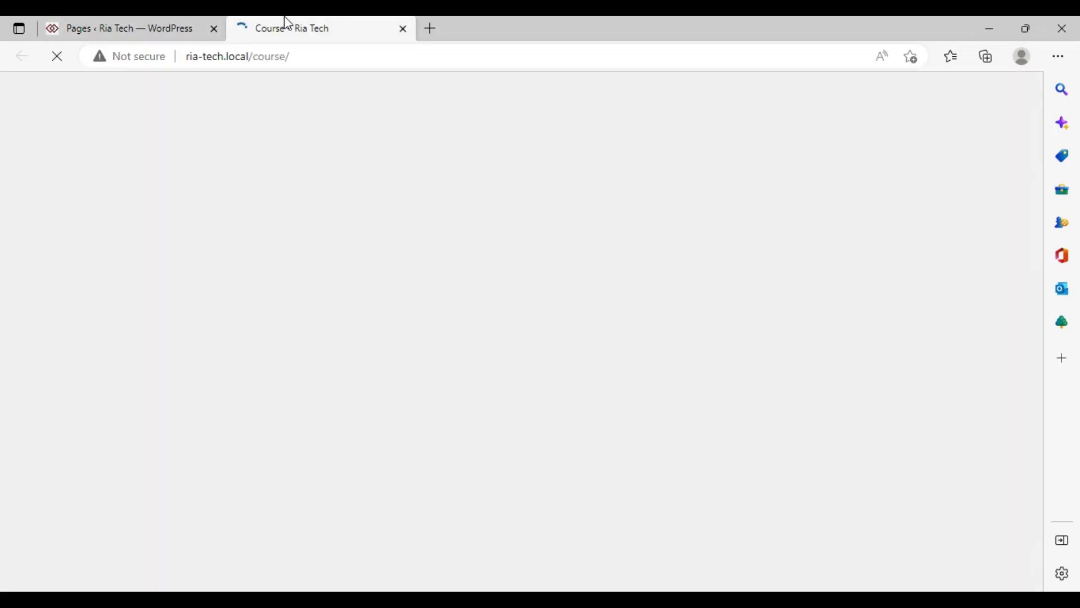
# Look over the published Course page and open it for editing.
pyautogui.scroll(-10, 454, 235)
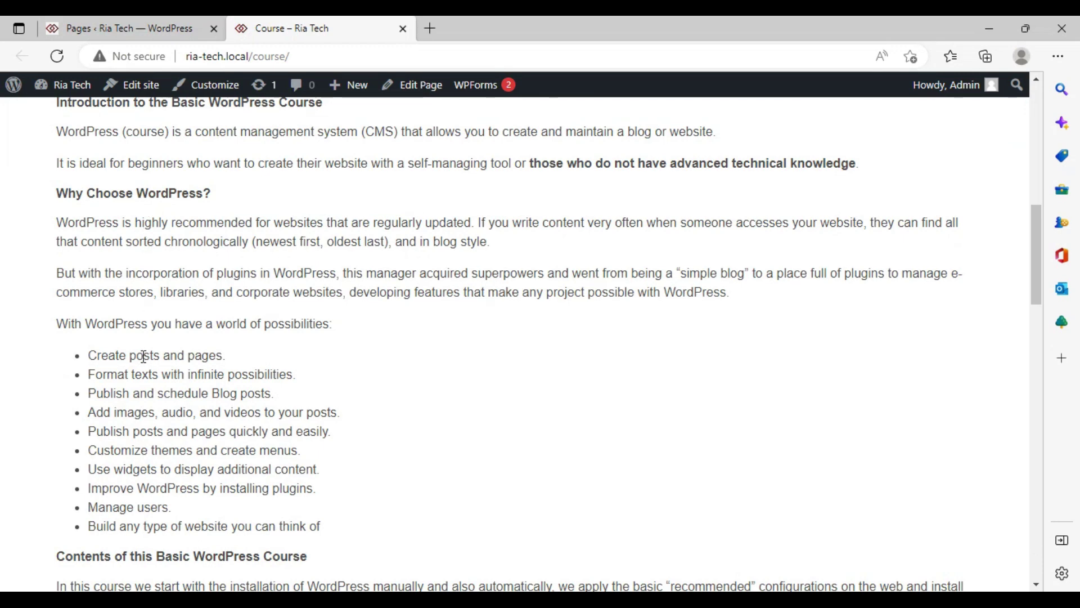
pyautogui.scroll(7, 227, 359)
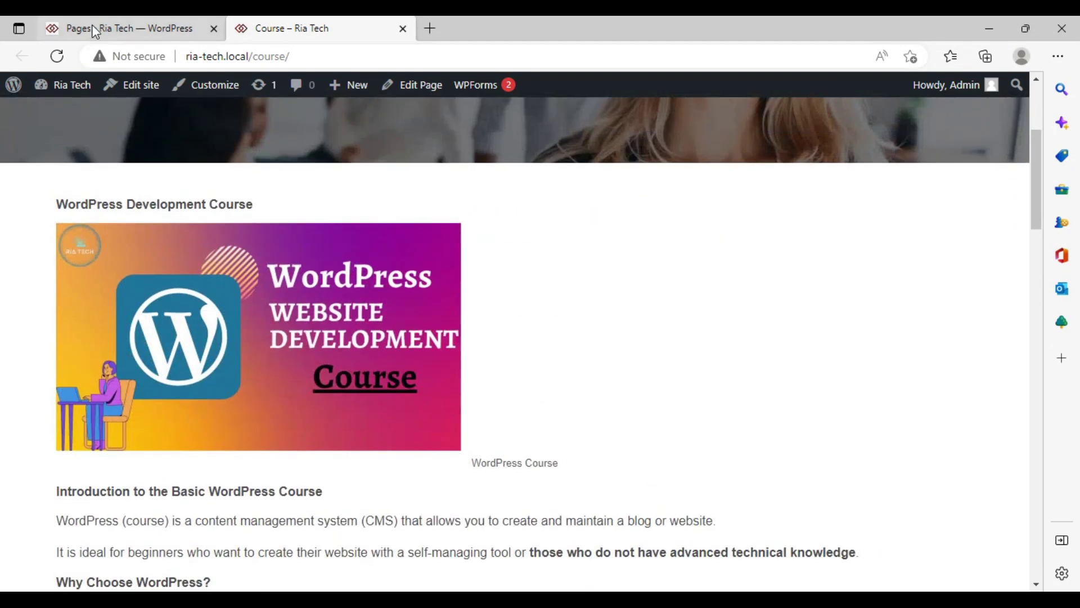
pyautogui.click(404, 92)
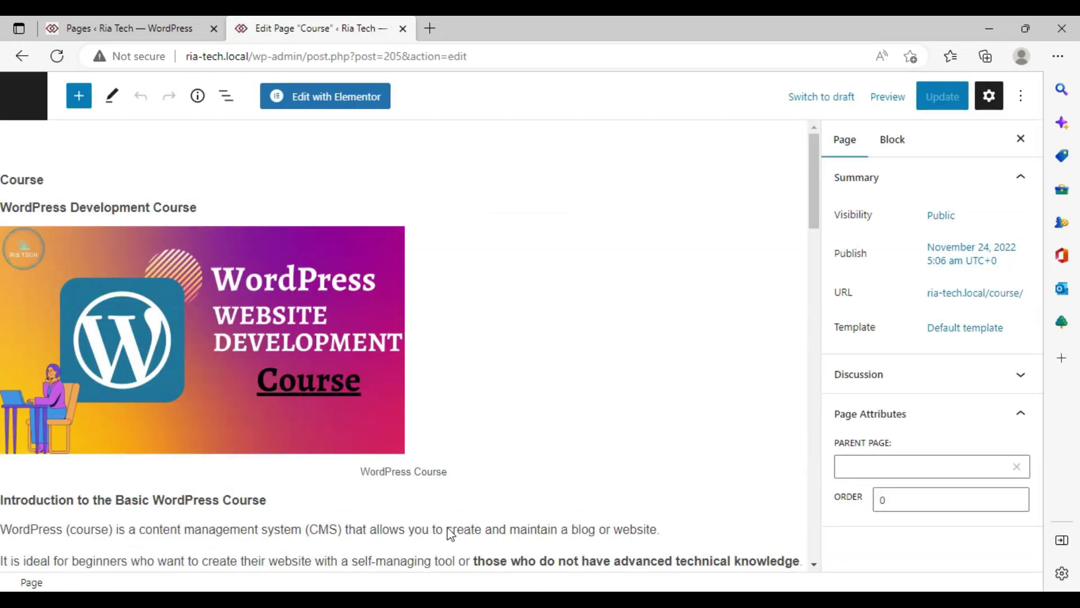
pyautogui.click(413, 468)
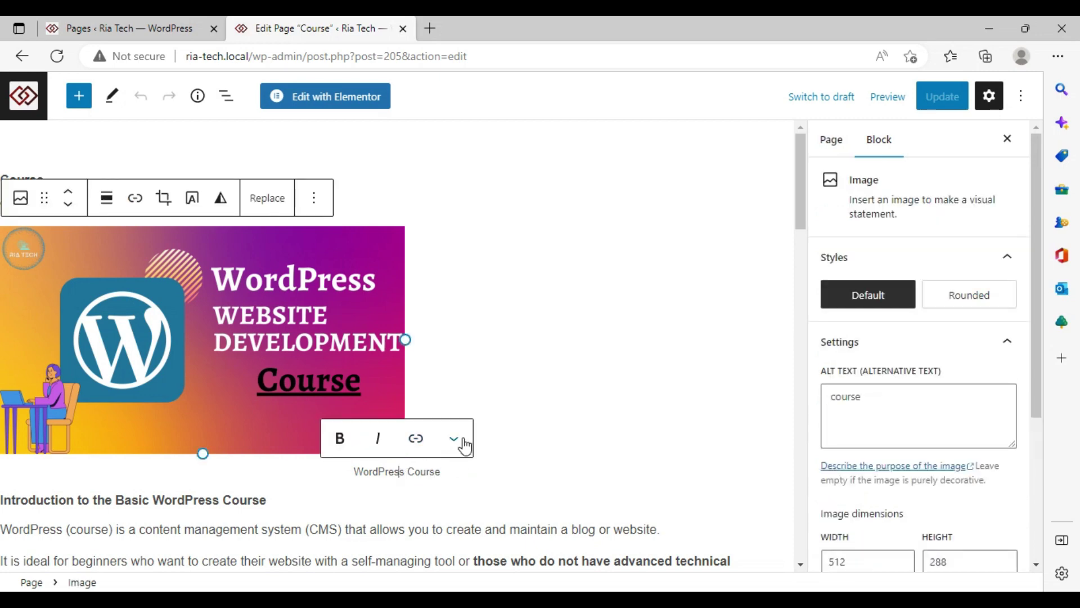
# Make the heading "Introduction to the Basic WordPress Course" bold and set its text size to Small.
pyautogui.scroll(-1, 474, 415)
pyautogui.scroll(-3, 350, 395)
pyautogui.click(158, 295)
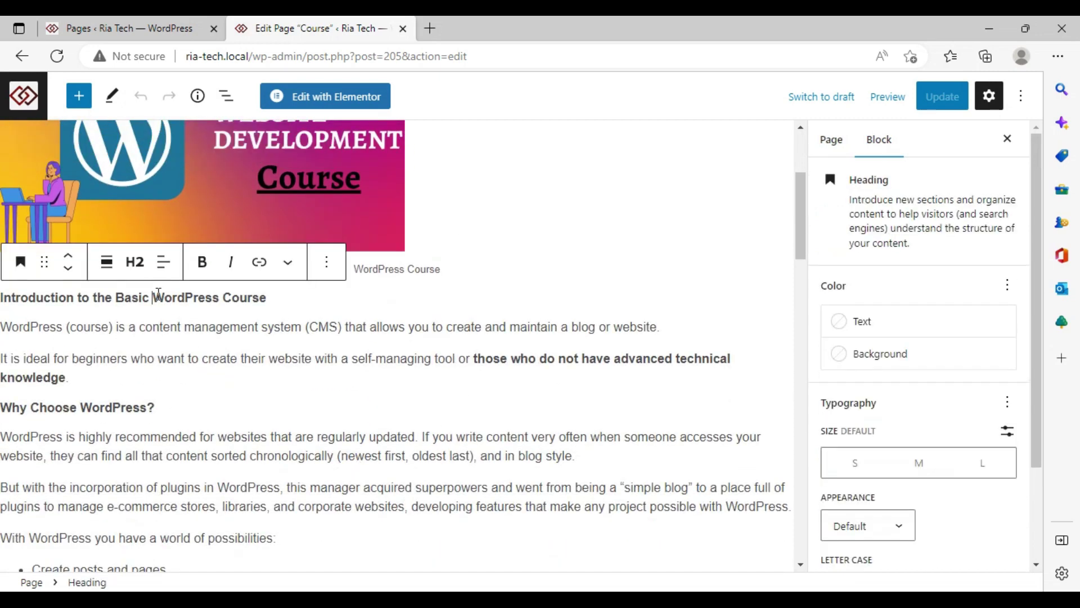
pyautogui.tripleClick(300, 295)
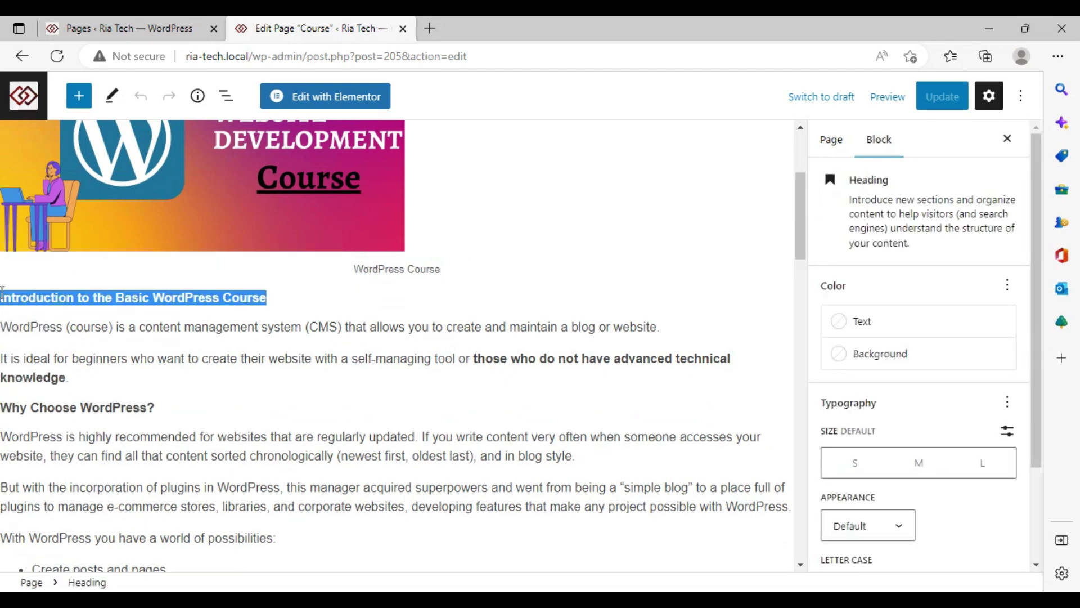
pyautogui.click(214, 267)
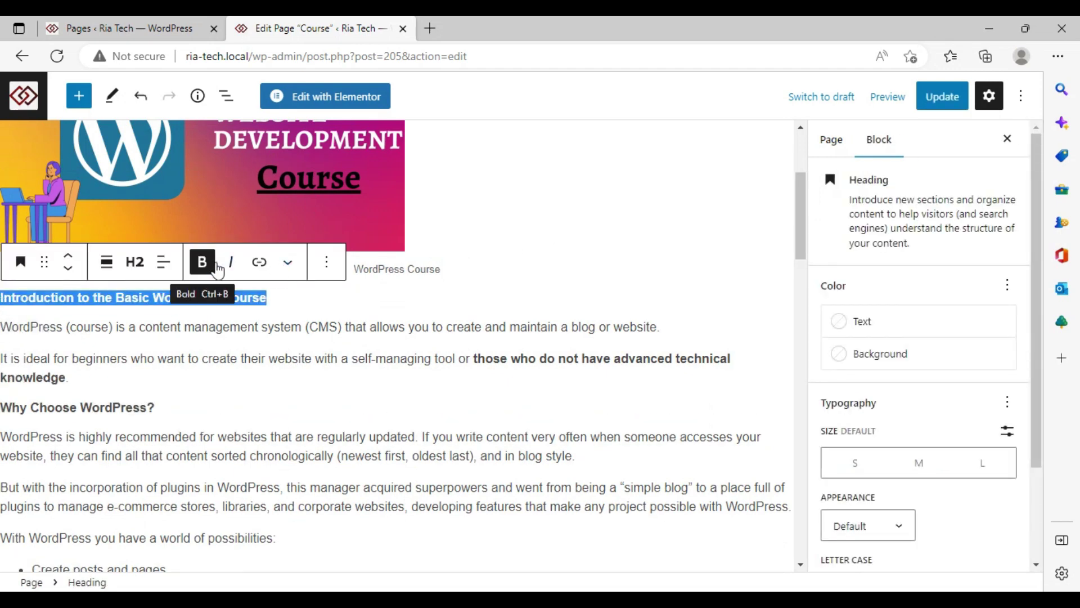
pyautogui.click(855, 464)
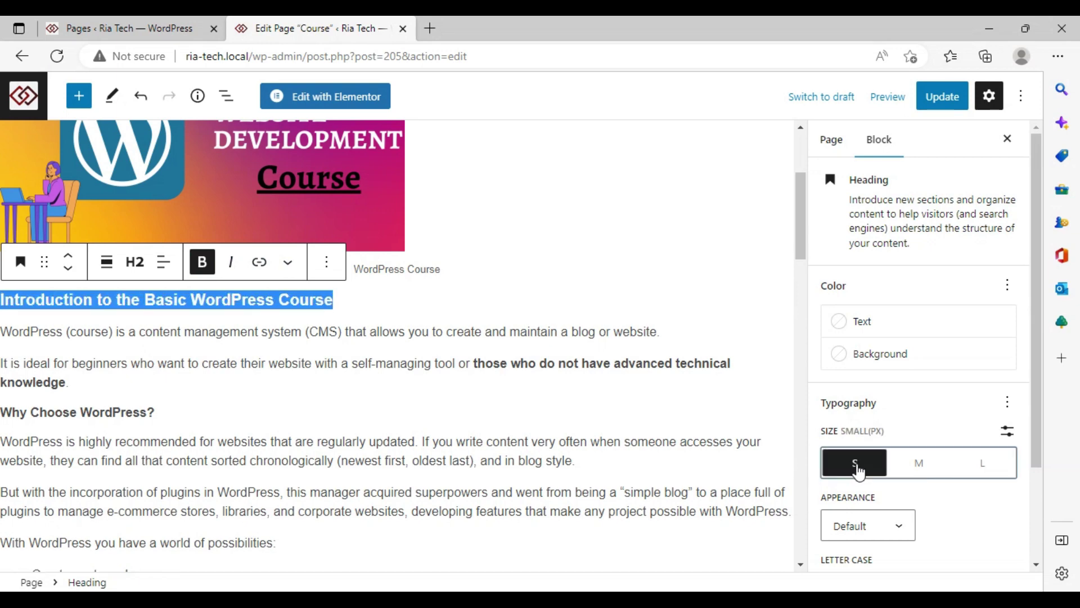
# Set the text size of the "Why Choose WordPress?" heading to Small.
pyautogui.click(115, 413)
pyautogui.press('Escape')
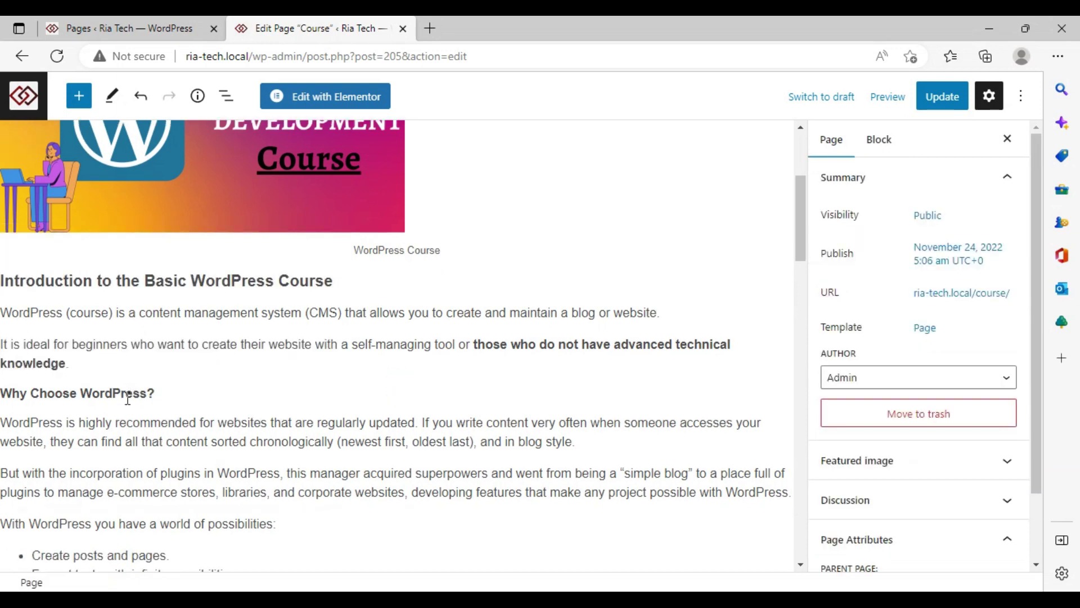
pyautogui.click(128, 399)
pyautogui.click(852, 463)
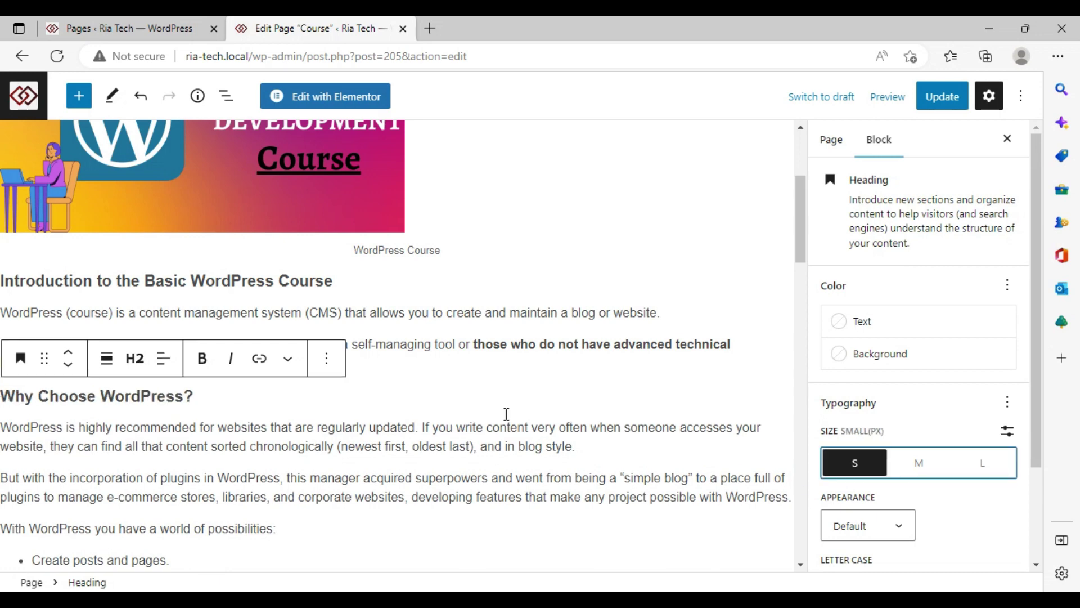
# Underline the line "With WordPress you have a world of possibilities:" and make it bold.
pyautogui.scroll(-4, 491, 403)
pyautogui.moveTo(279, 326); pyautogui.dragTo(3, 309)
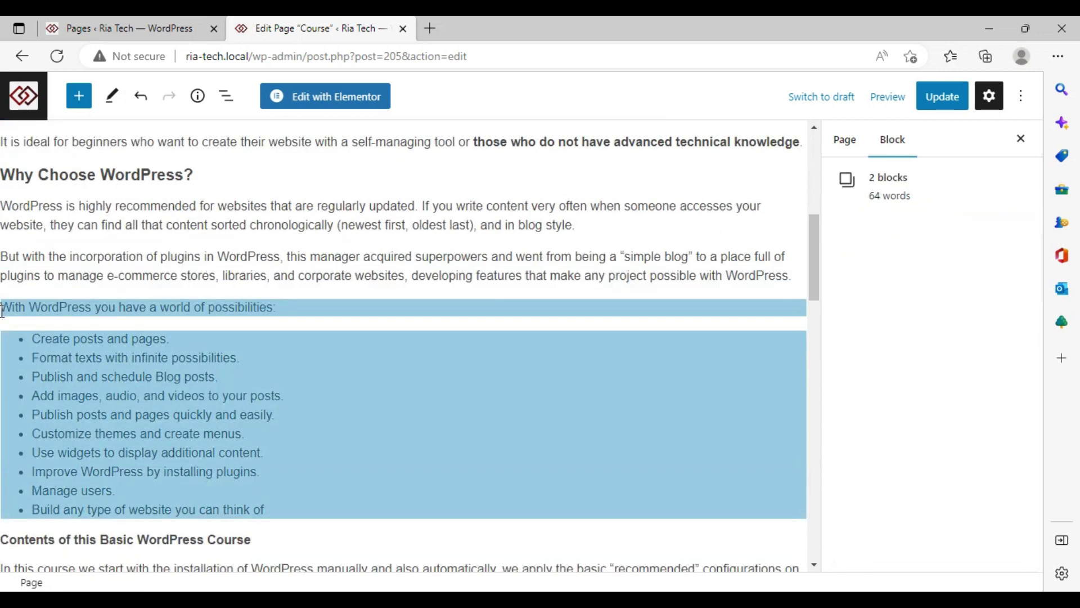
pyautogui.moveTo(293, 310); pyautogui.dragTo(21, 307)
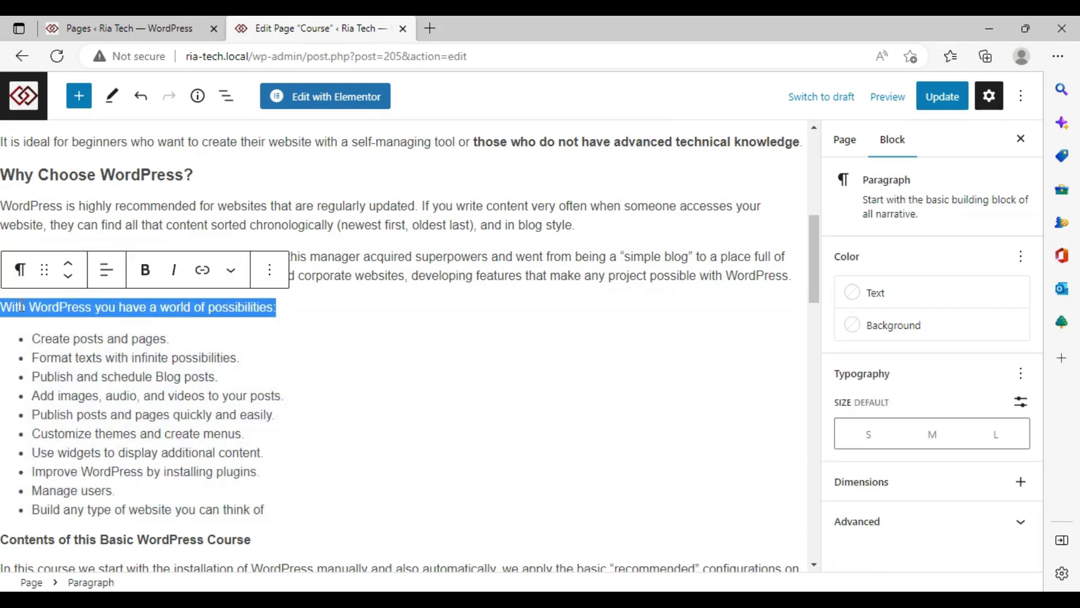
pyautogui.click(97, 307)
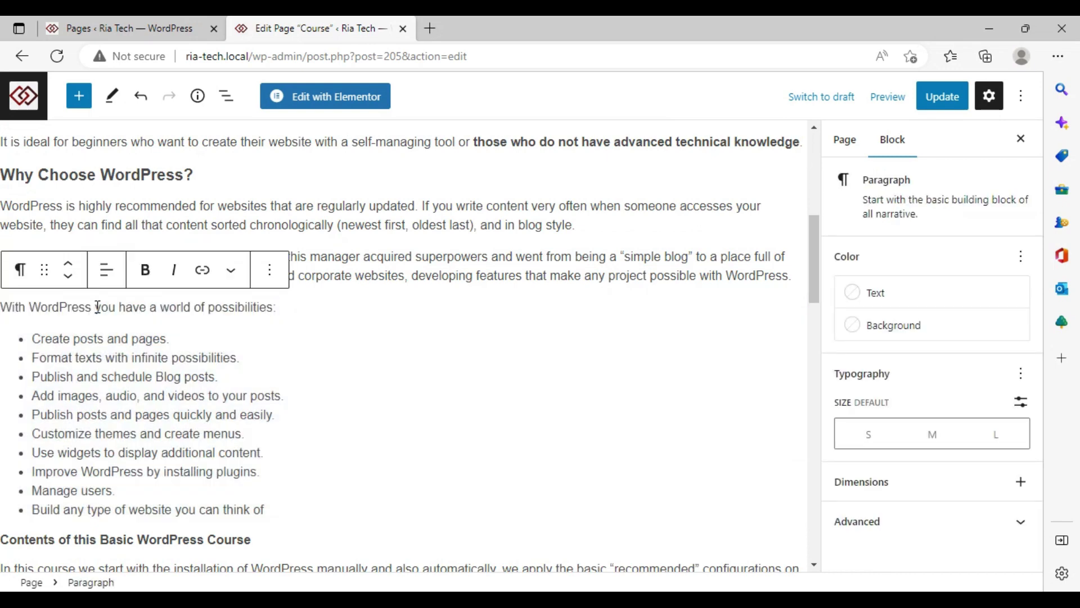
pyautogui.moveTo(312, 308); pyautogui.dragTo(2, 307)
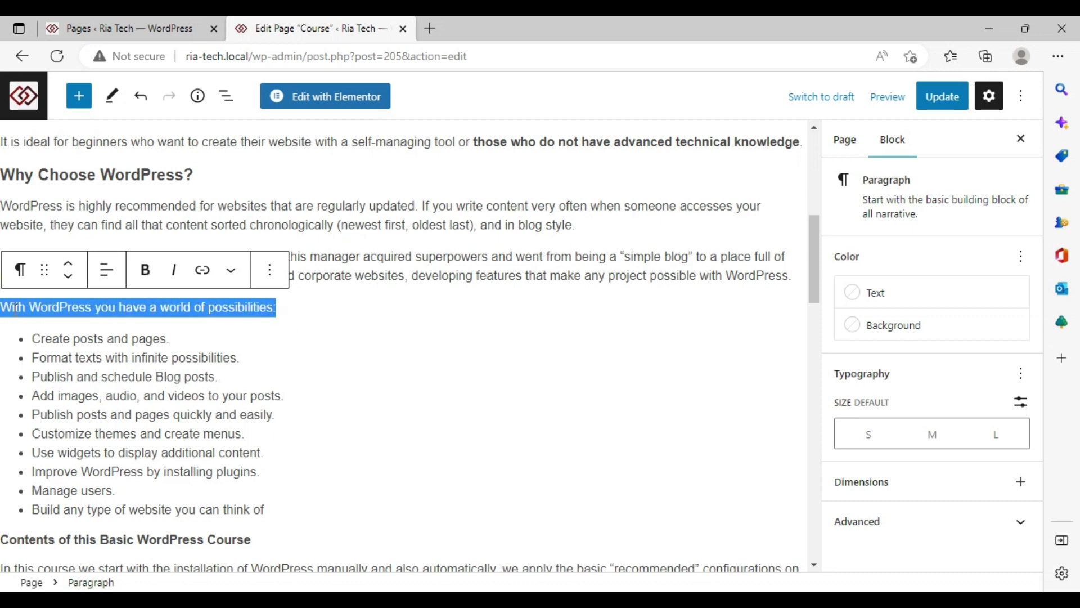
pyautogui.hotkey('ctrl', 'u')
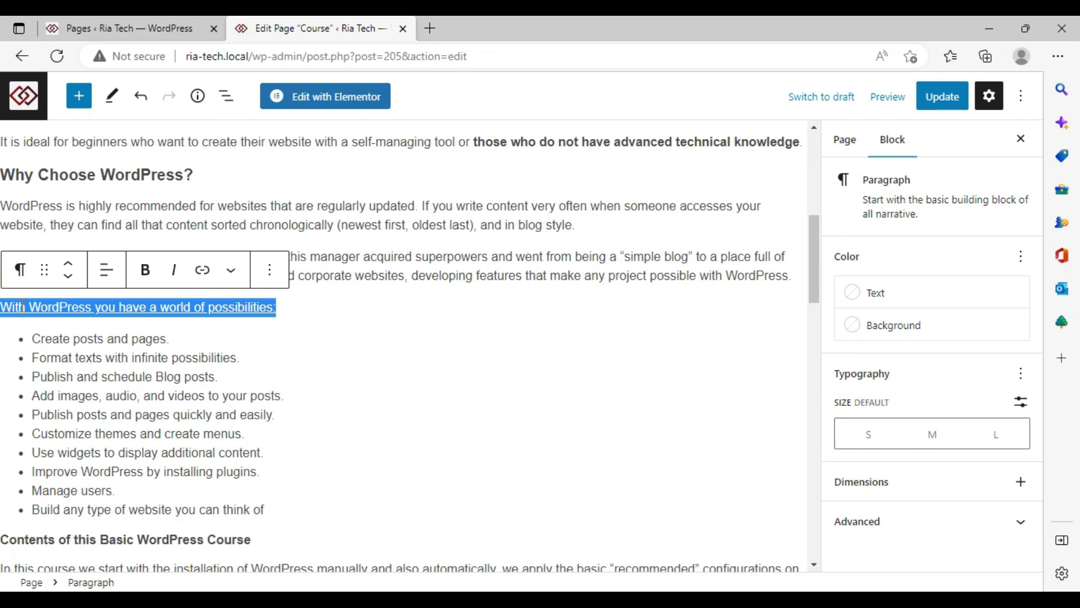
pyautogui.click(145, 270)
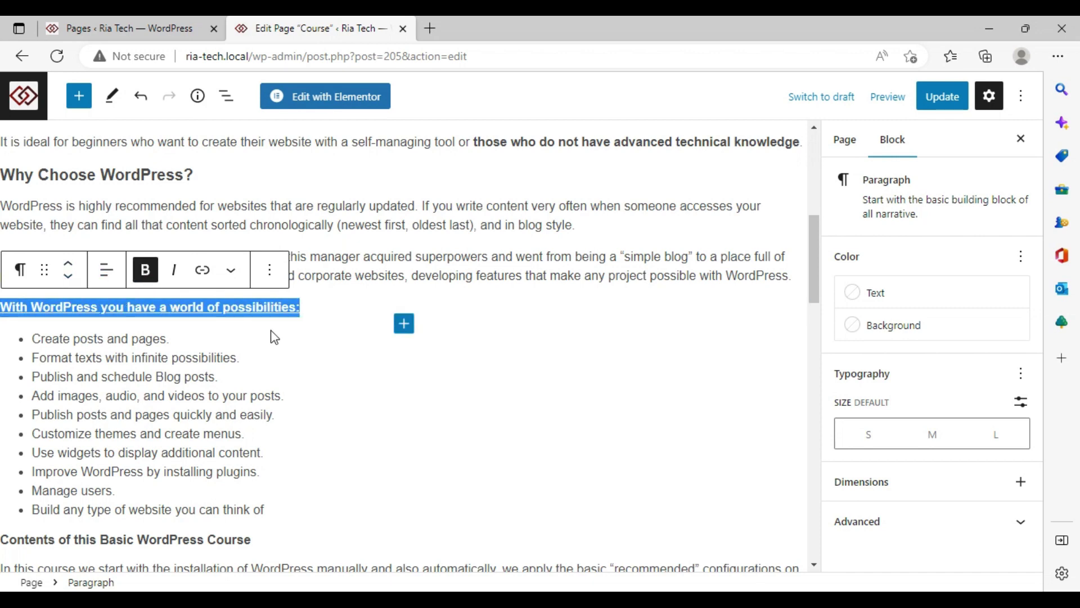
# Set the text size of the "Contents of this Basic WordPress Course" and "Course Syllabus" headings to Small.
pyautogui.scroll(-5, 274, 336)
pyautogui.click(212, 269)
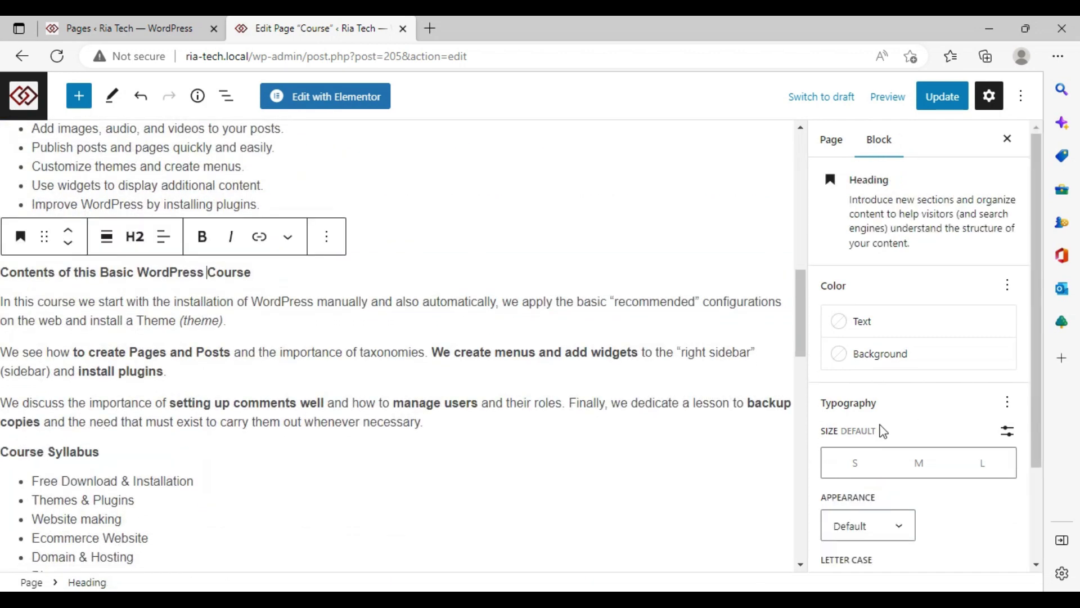
pyautogui.click(854, 466)
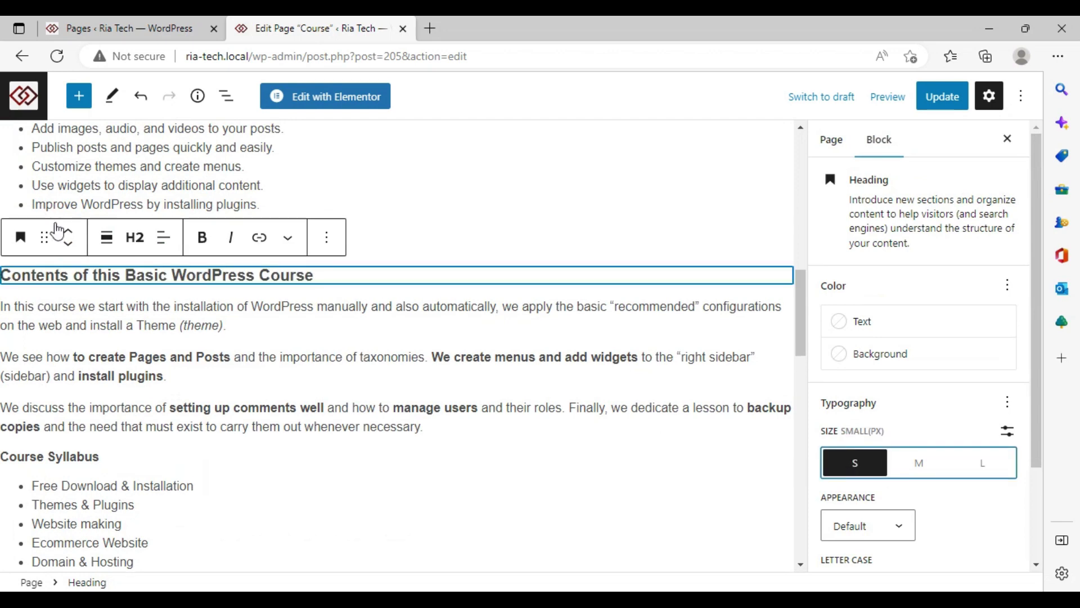
pyautogui.click(68, 452)
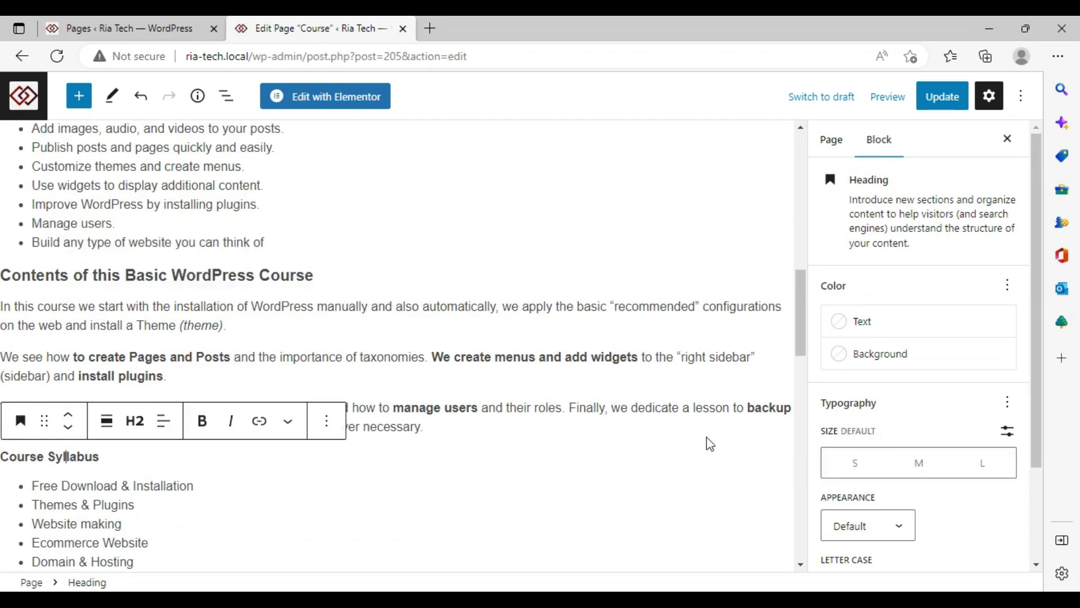
pyautogui.click(855, 463)
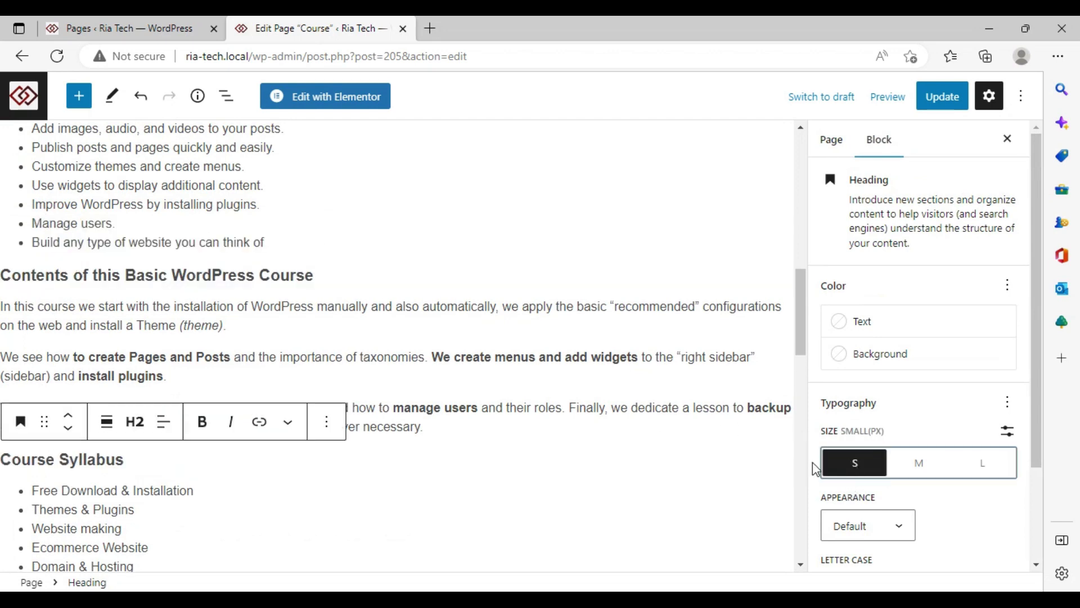
# Set the text size of the "Who is this Basic WordPress Course for?" and "Basic WordPress Course Certification" headings to Small.
pyautogui.scroll(-5, 590, 394)
pyautogui.click(186, 353)
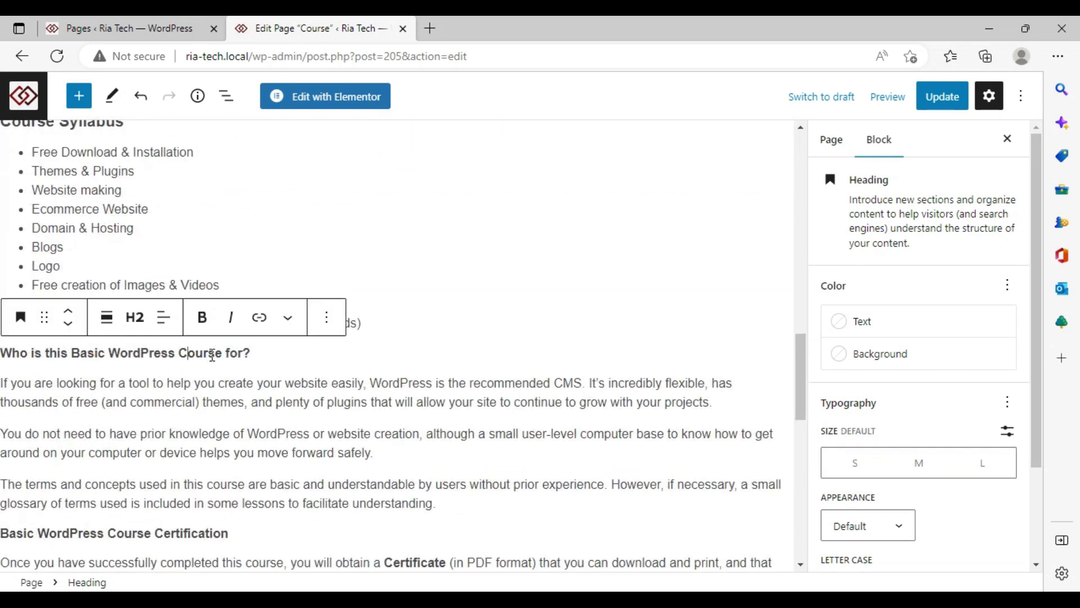
pyautogui.click(855, 462)
pyautogui.scroll(-4, 209, 259)
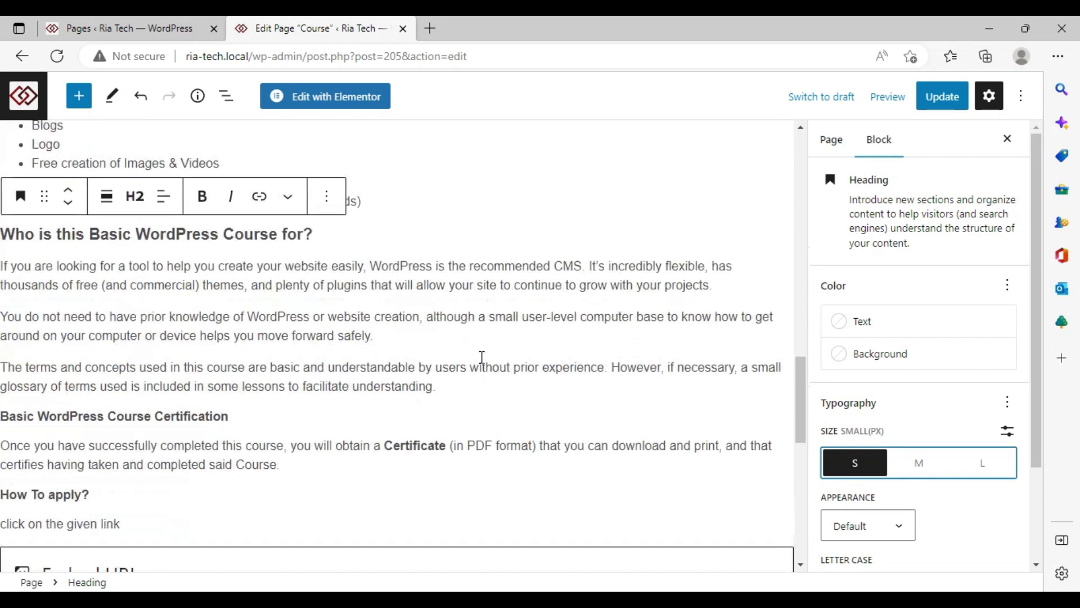
pyautogui.click(117, 273)
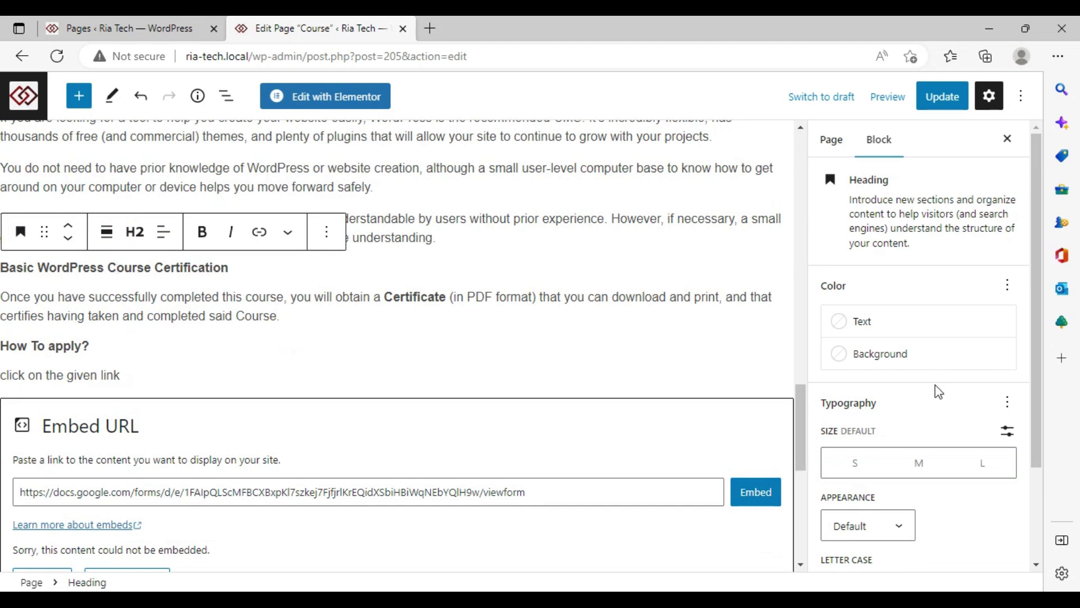
pyautogui.click(862, 467)
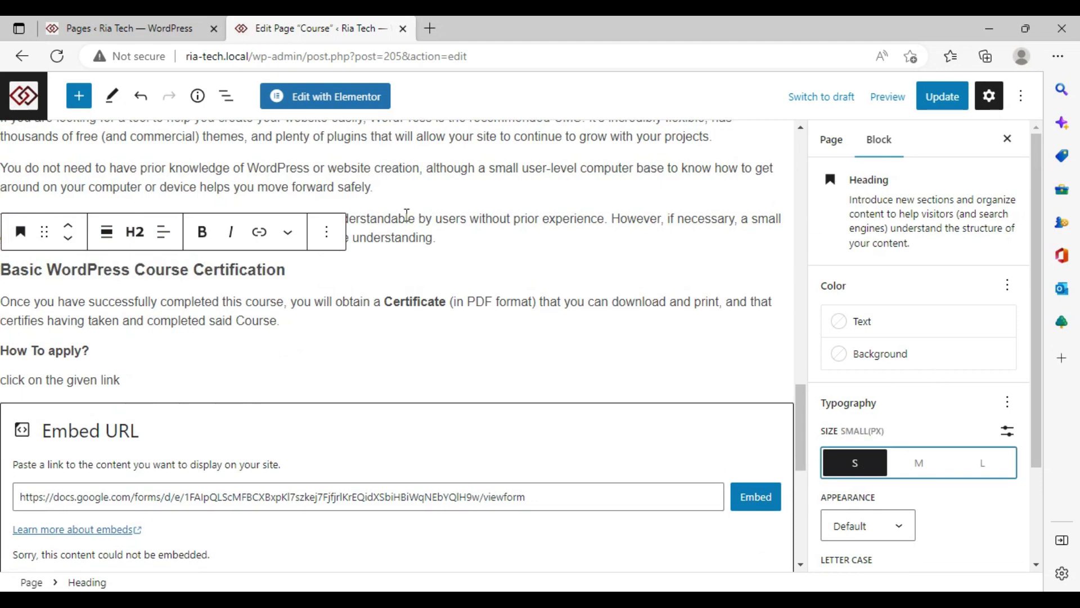
# Convert the Google Forms embed under "How To apply?" into a plain link.
pyautogui.scroll(1, 406, 216)
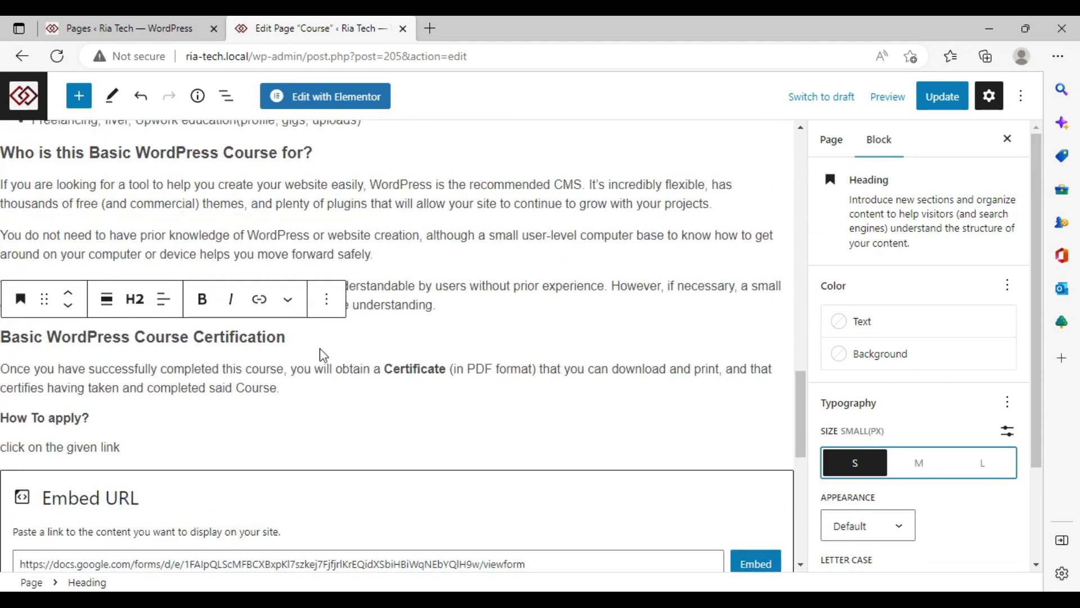
pyautogui.scroll(-2, 210, 410)
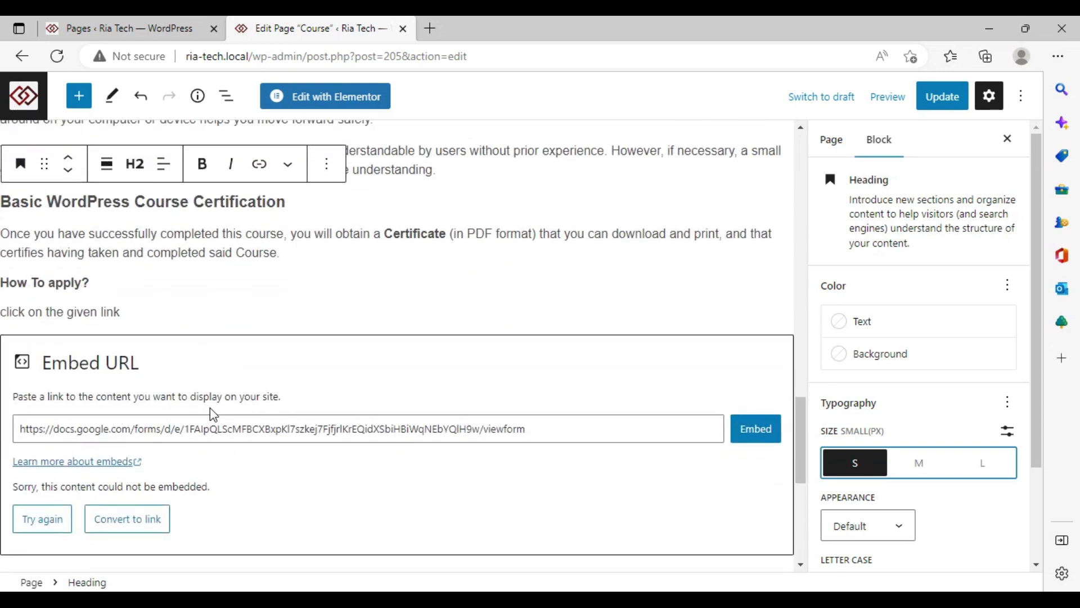
pyautogui.scroll(-1, 446, 369)
pyautogui.click(54, 449)
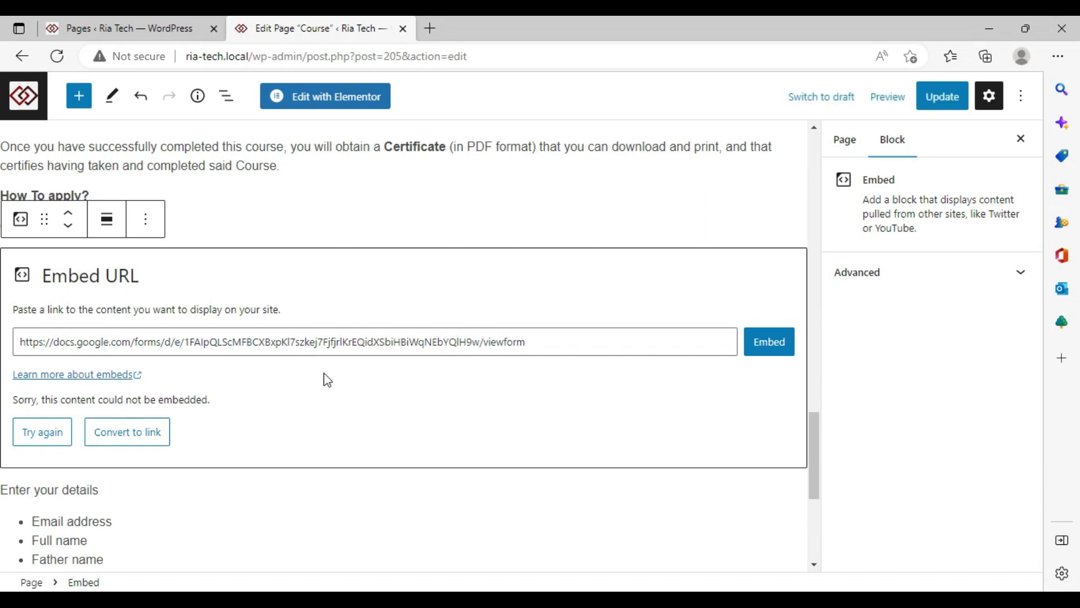
pyautogui.click(123, 433)
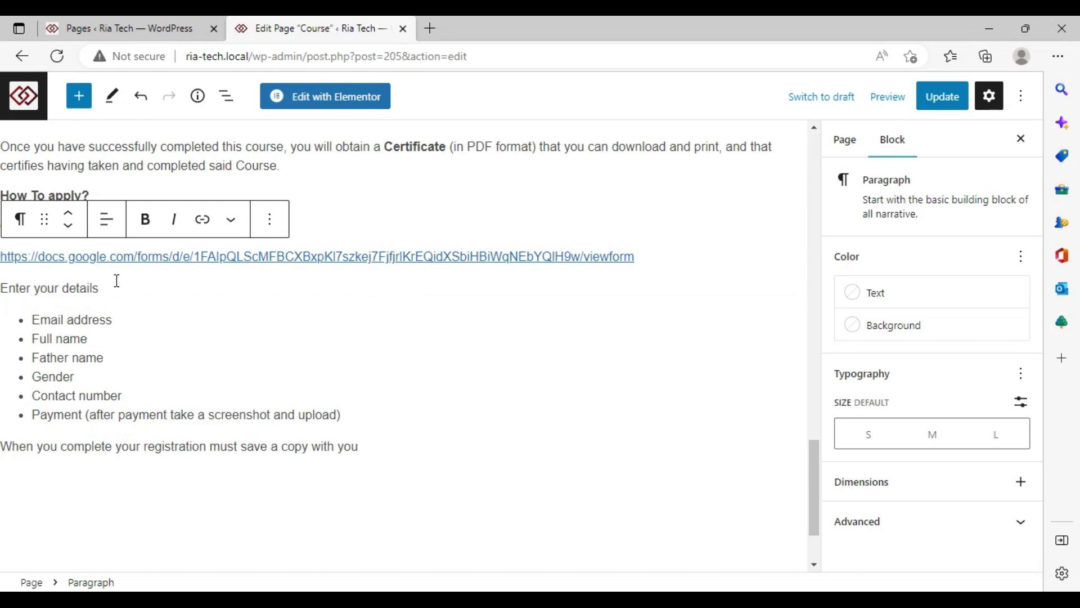
# Underline the "Enter your details" line and make it bold.
pyautogui.moveTo(93, 289); pyautogui.dragTo(2, 285)
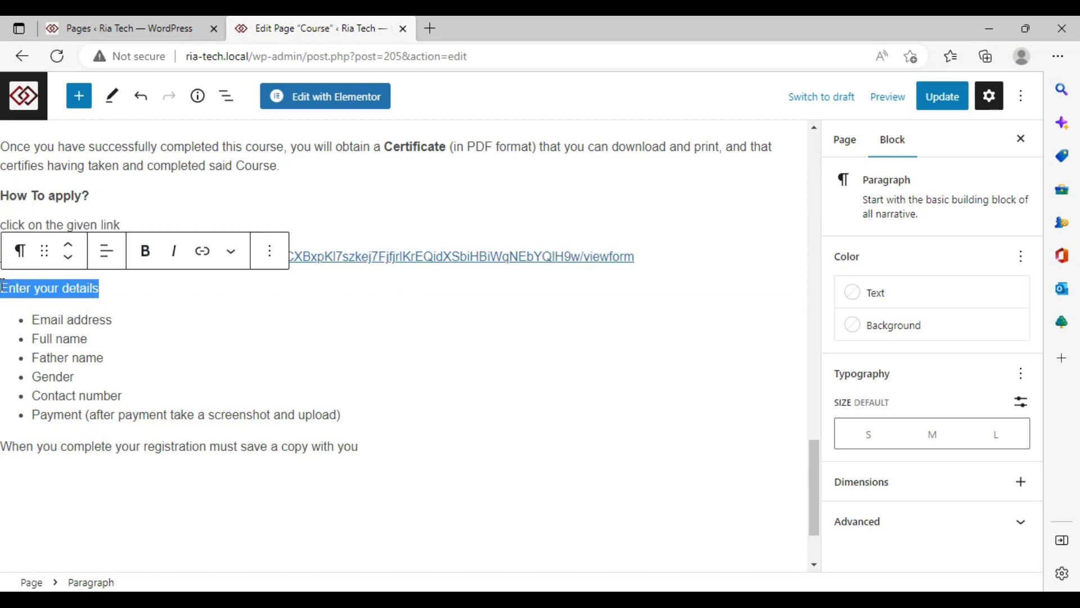
pyautogui.hotkey('ctrl', 'u')
pyautogui.click(144, 252)
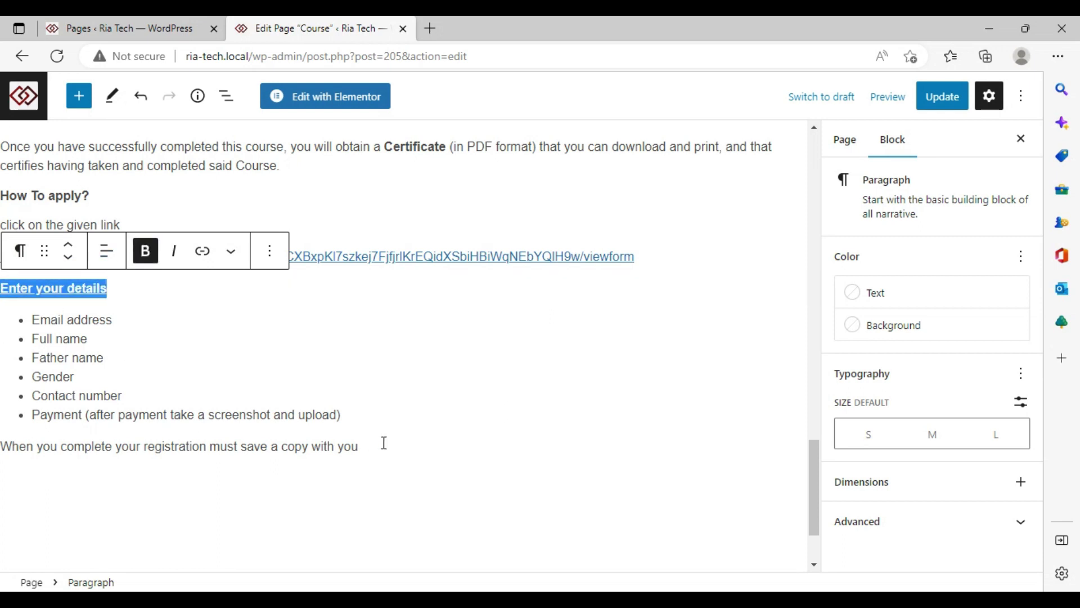
# Update the Course page and look over its published version from the header down to the footer.
pyautogui.click(927, 98)
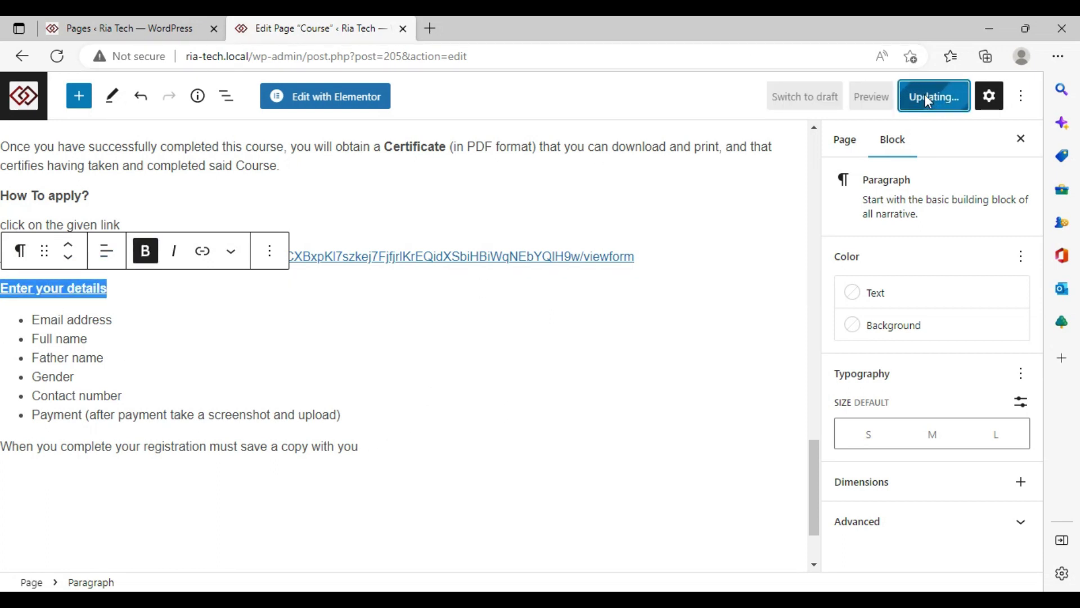
pyautogui.click(148, 540)
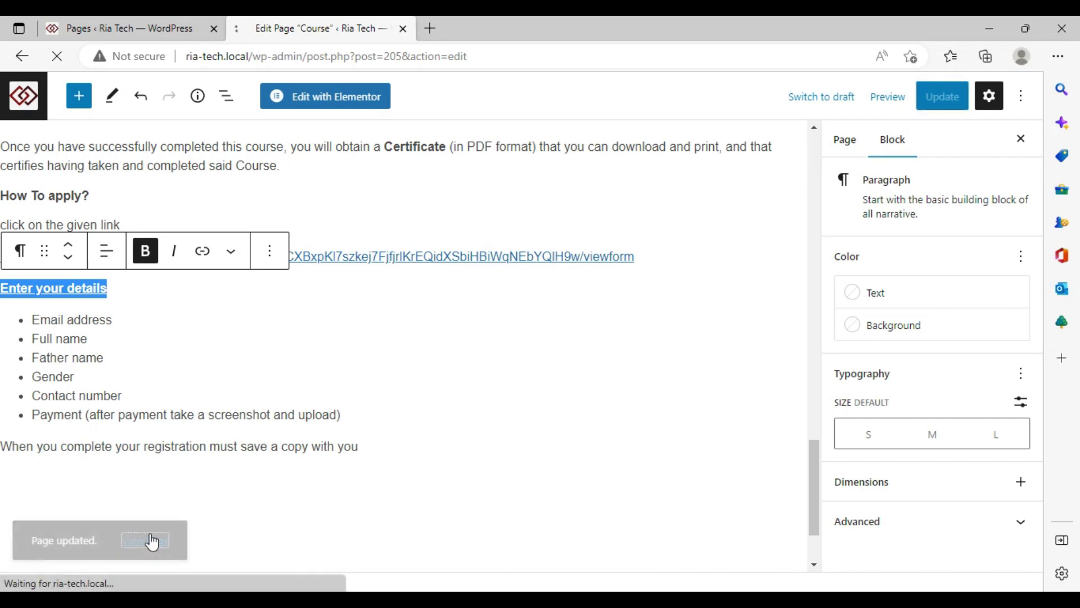
pyautogui.scroll(-15, 243, 403)
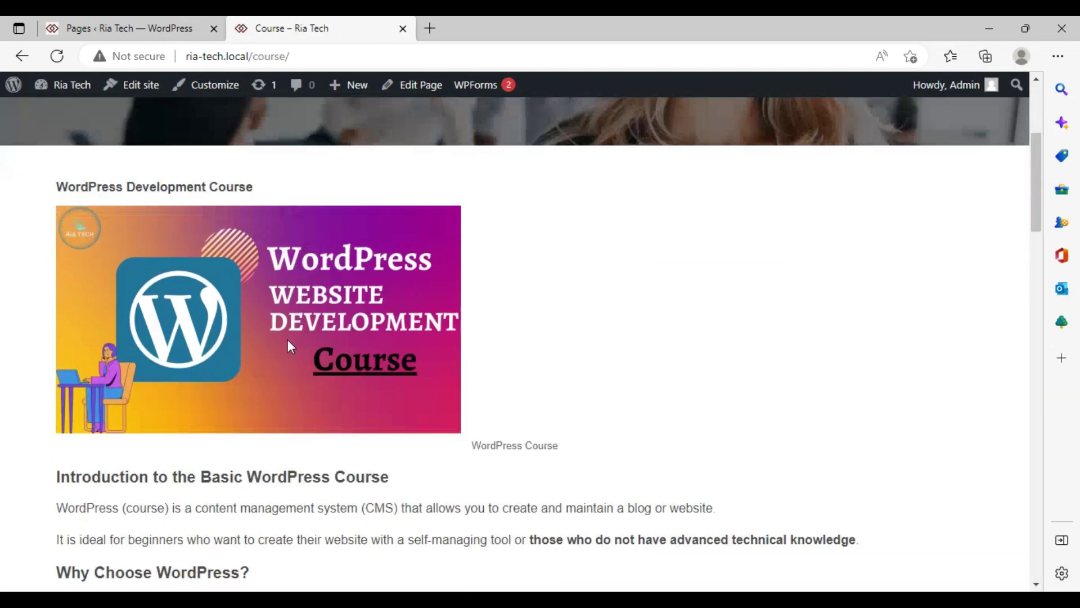
pyautogui.scroll(-6, 207, 318)
pyautogui.scroll(10, 207, 317)
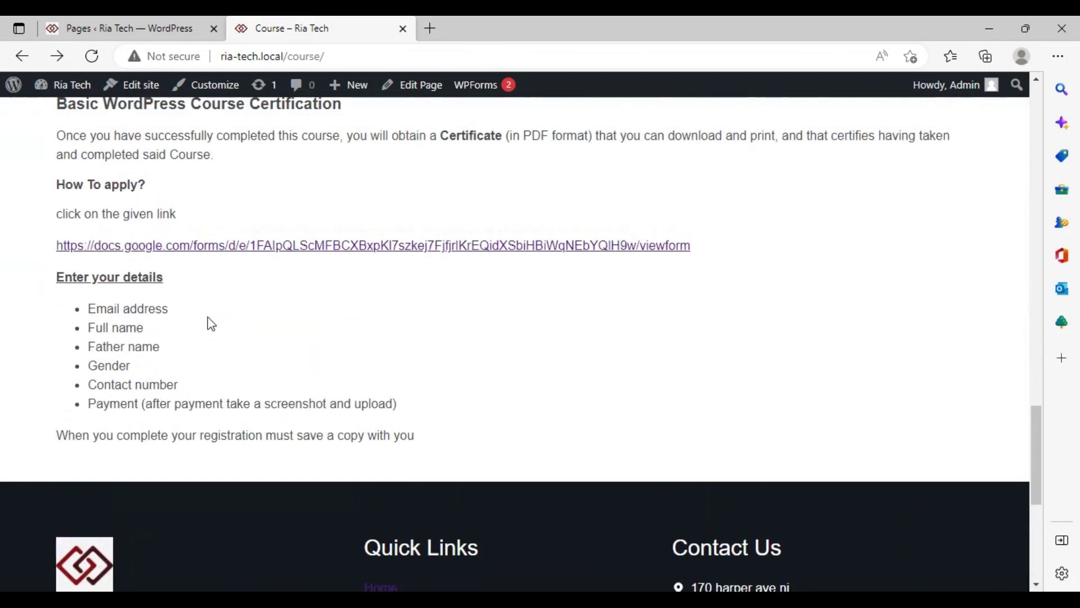
pyautogui.scroll(10, 208, 319)
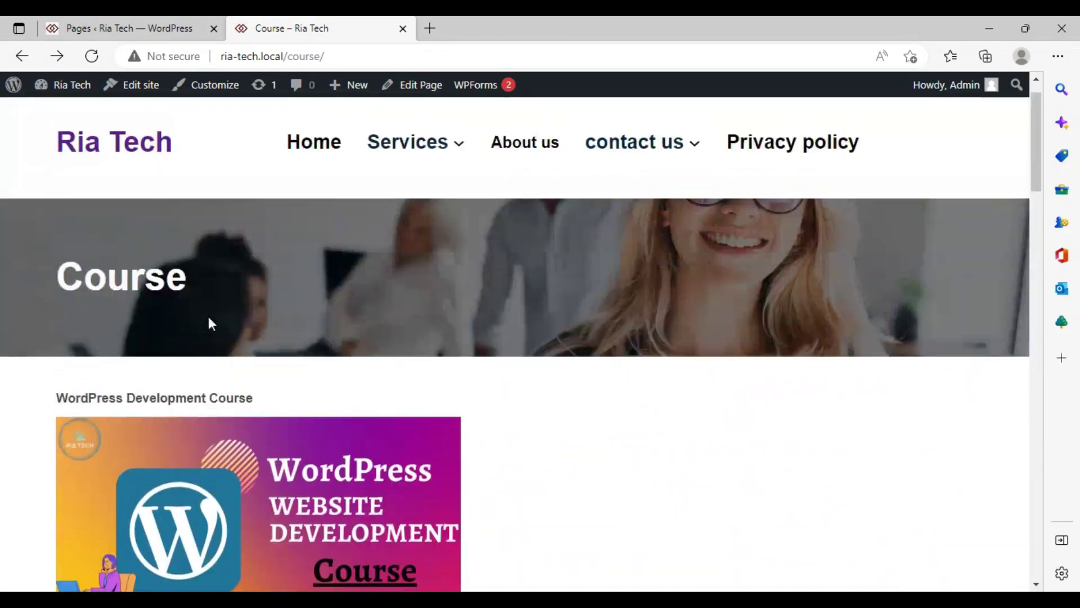
pyautogui.scroll(-5, 208, 318)
pyautogui.scroll(-12, 208, 317)
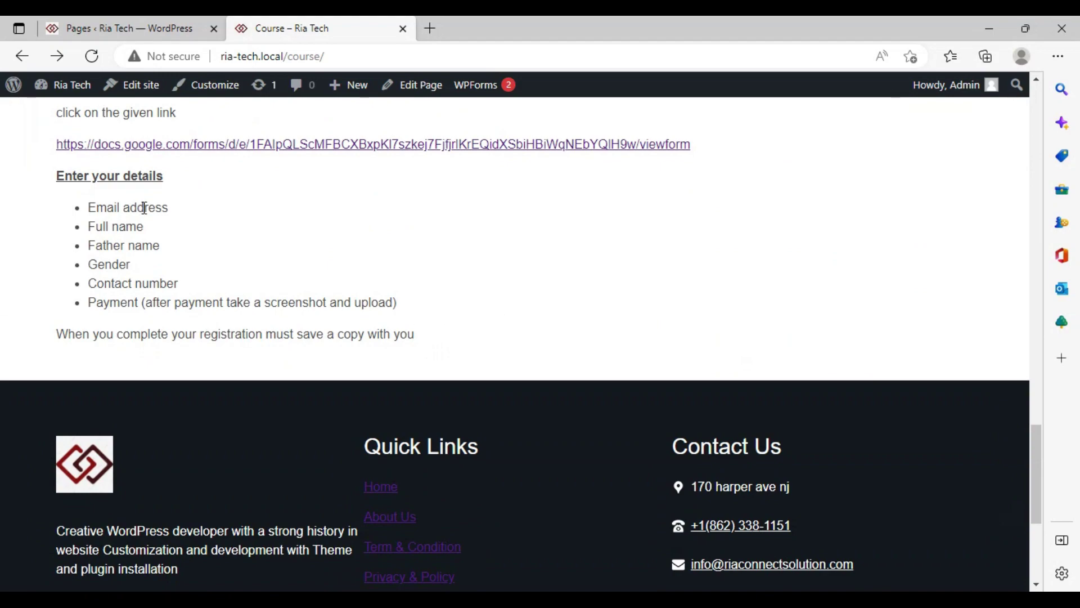
pyautogui.scroll(1, 380, 377)
pyautogui.scroll(15, 381, 378)
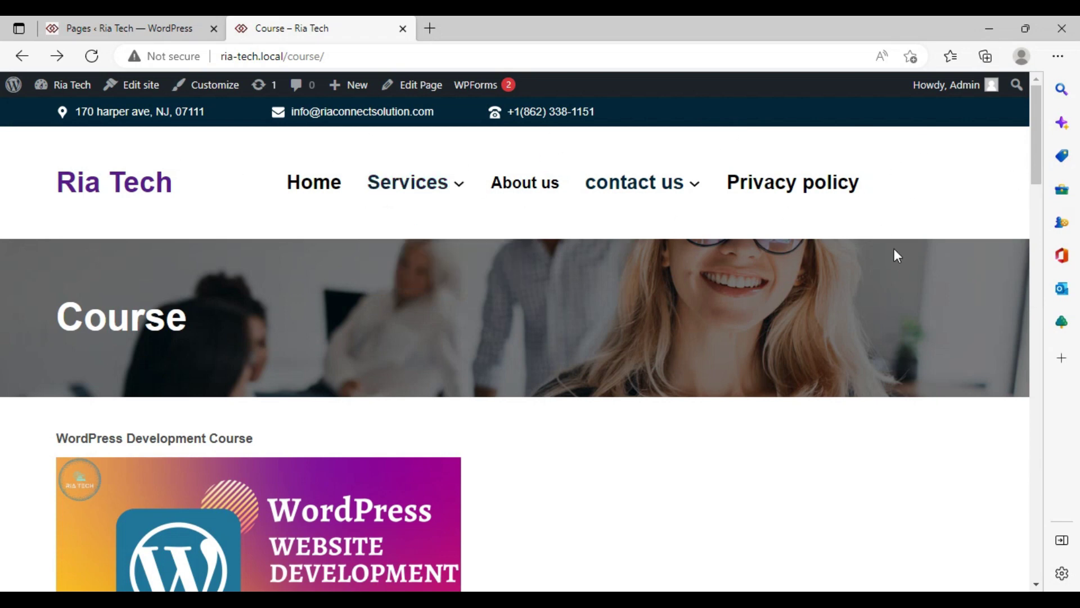
# Open the site editor and remove the empty pink button beside the header navigation.
pyautogui.click(127, 98)
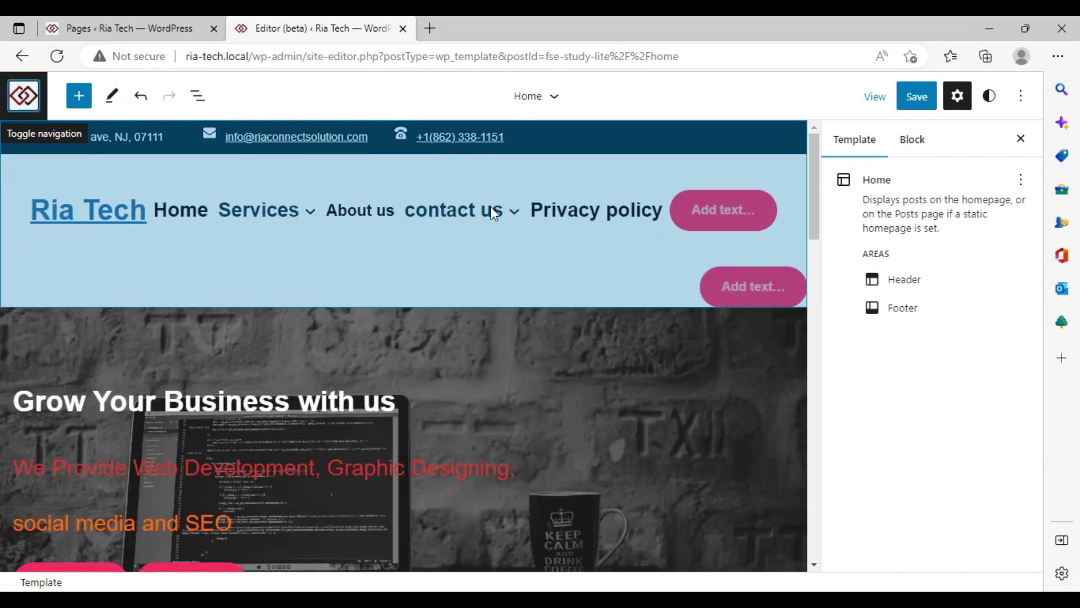
pyautogui.click(489, 203)
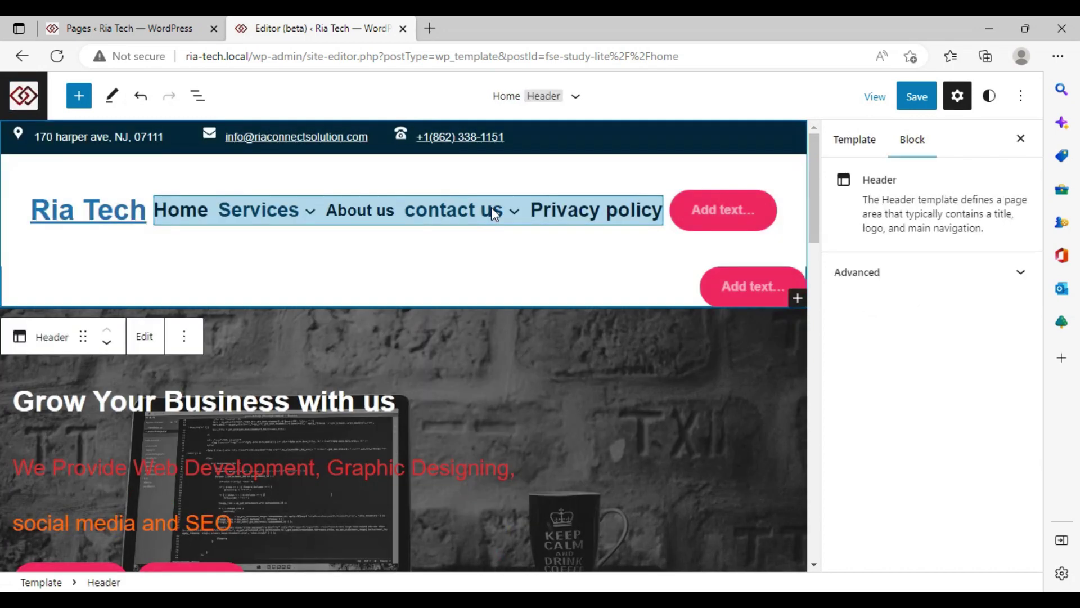
pyautogui.click(773, 209)
pyautogui.click(785, 186)
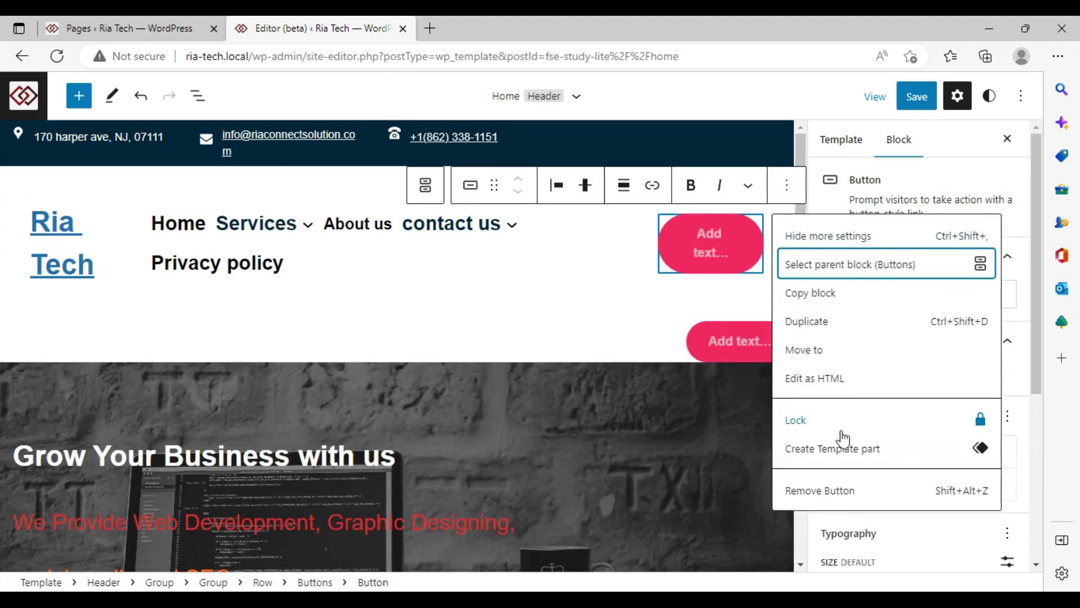
pyautogui.click(848, 490)
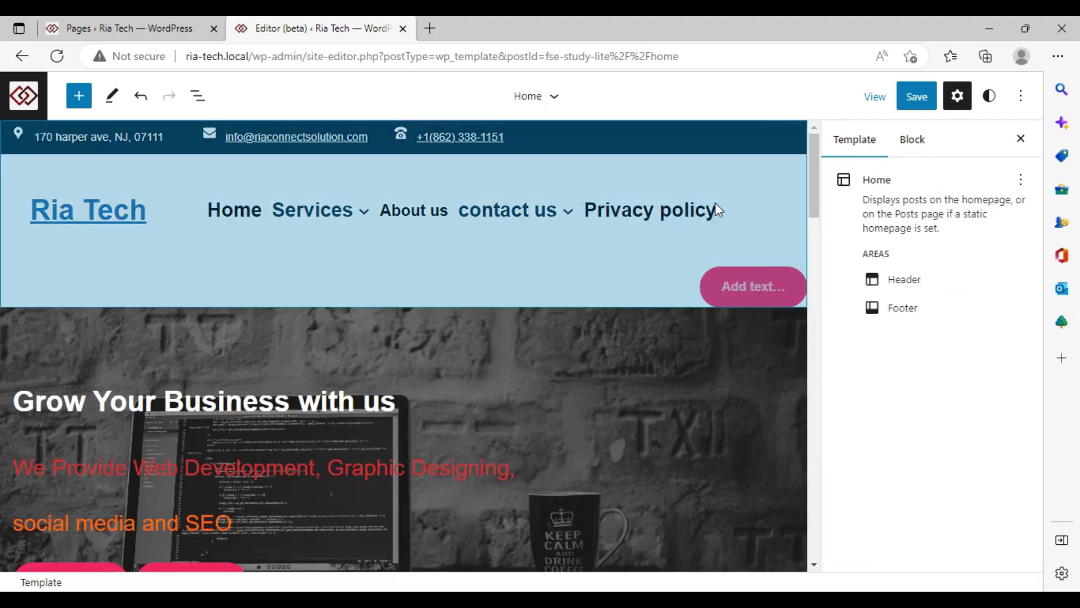
# Add a link to the Course page after Privacy policy in the header navigation and save the site changes.
pyautogui.click(716, 209)
pyautogui.click(712, 225)
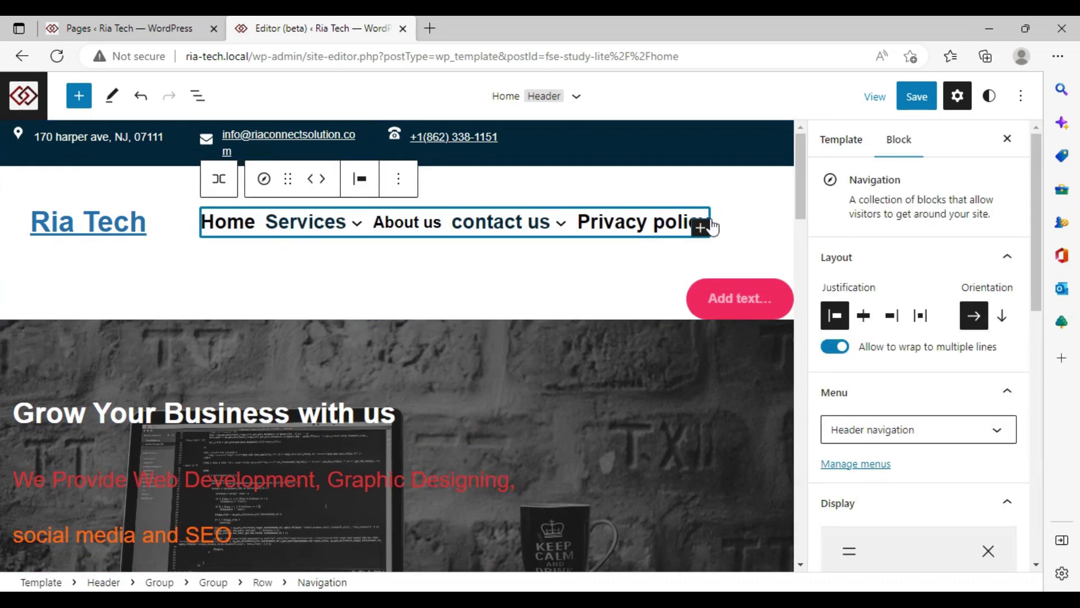
pyautogui.click(701, 228)
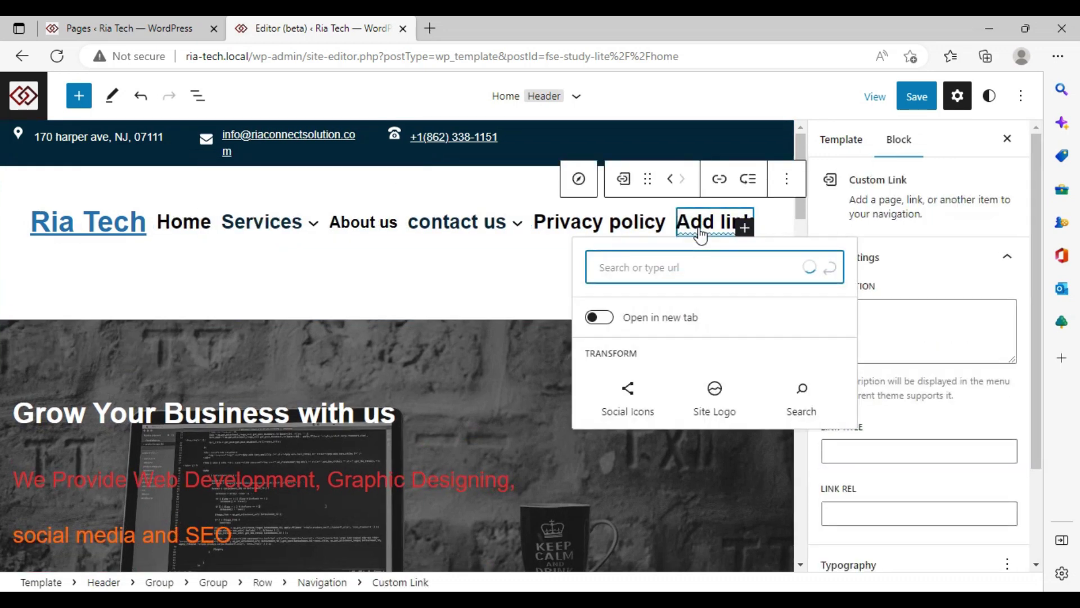
pyautogui.write('Course')
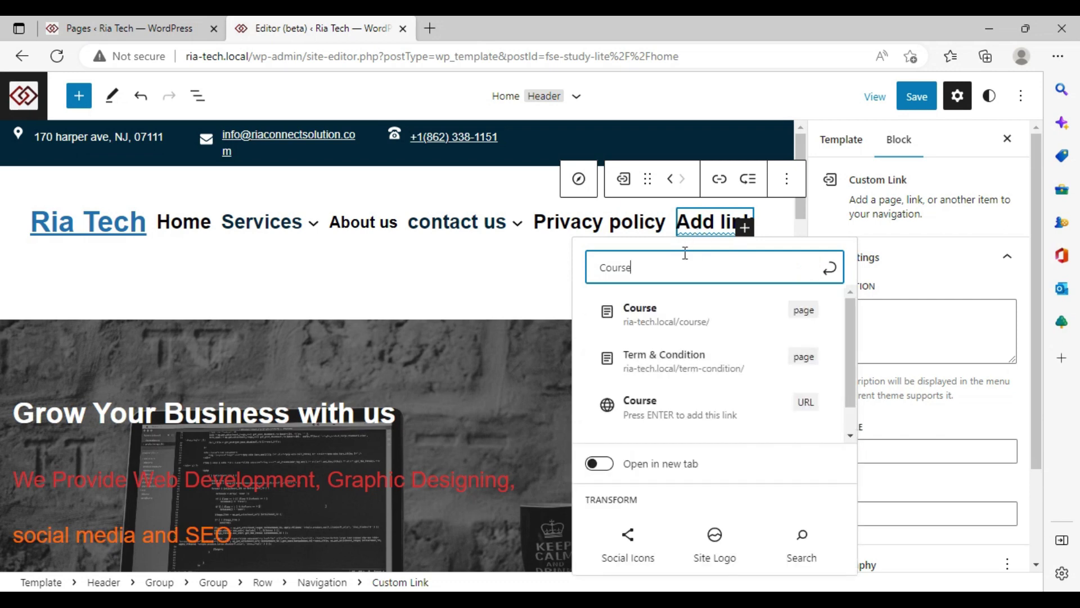
pyautogui.click(674, 329)
pyautogui.click(915, 96)
pyautogui.click(909, 96)
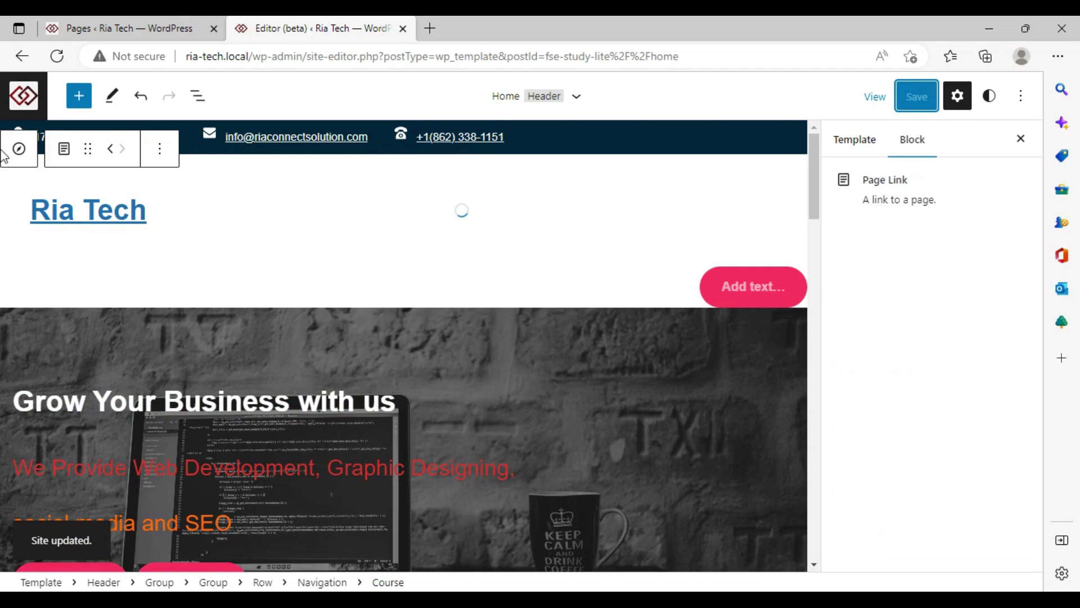
# Return from the site editor to the live home page, open Course through the header navigation link and check its page address.
pyautogui.click(22, 56)
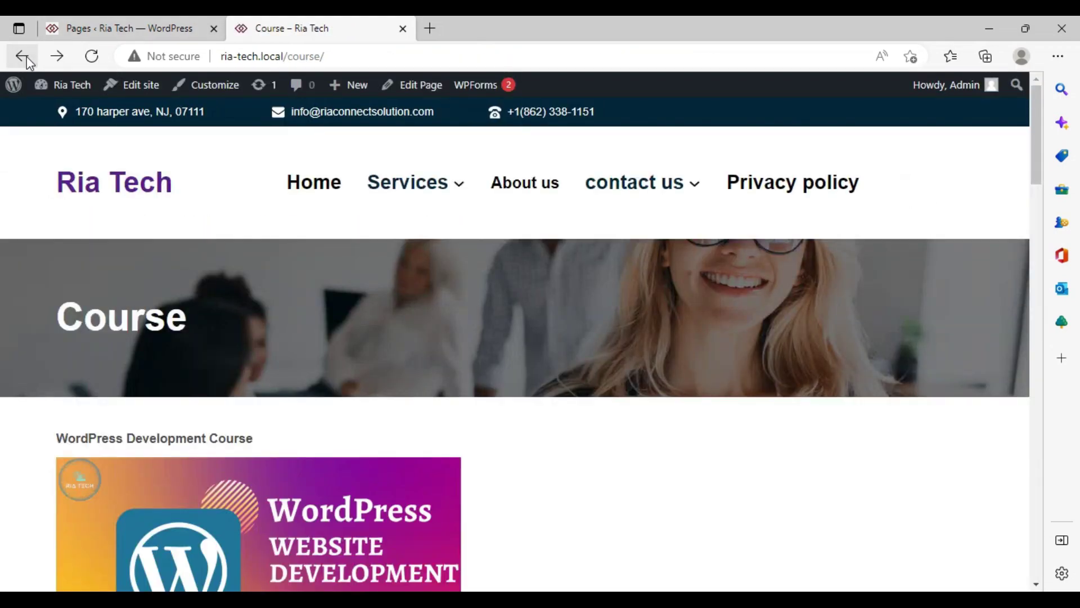
pyautogui.click(21, 56)
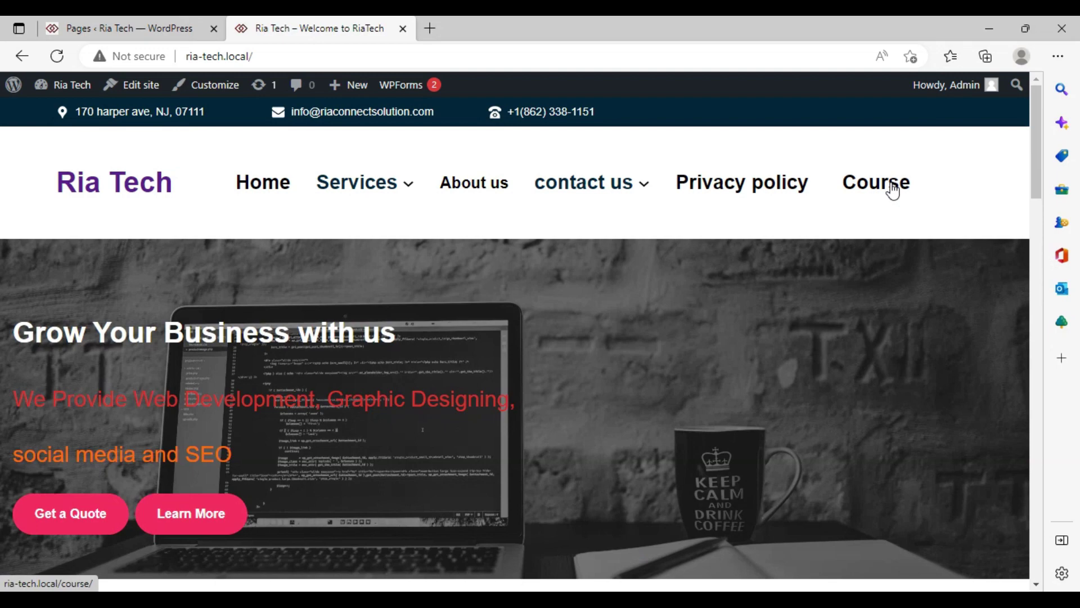
pyautogui.click(893, 191)
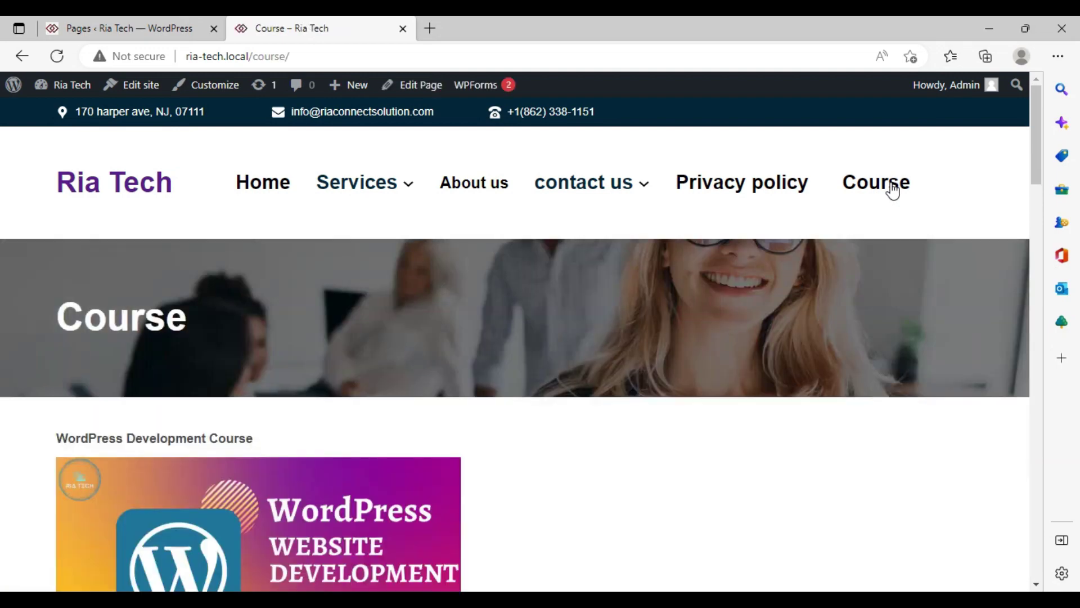
pyautogui.scroll(-4, 400, 283)
pyautogui.scroll(-4, 401, 282)
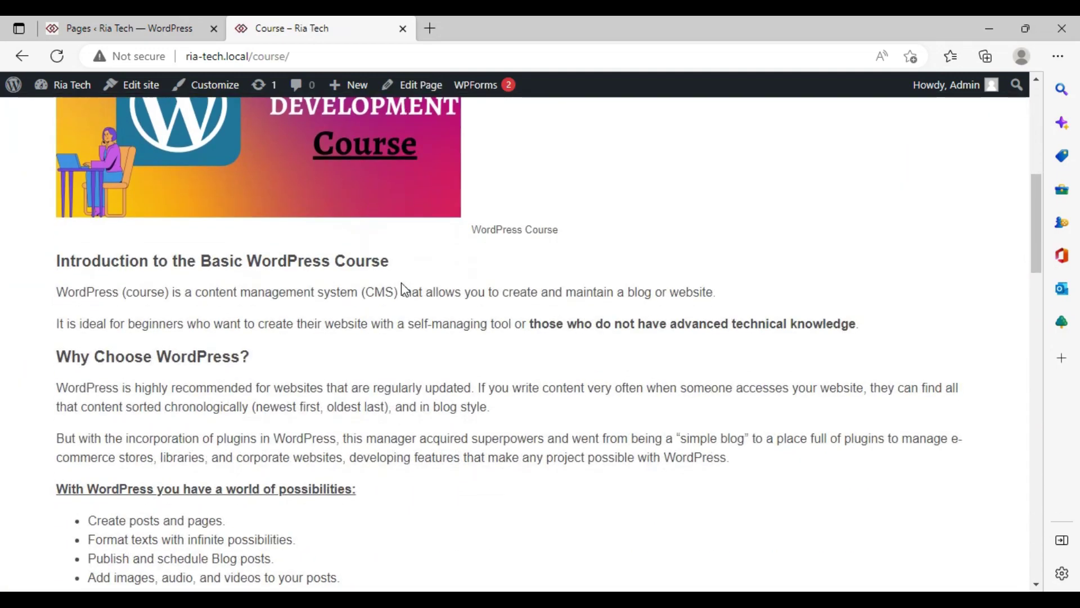
pyautogui.scroll(8, 400, 282)
pyautogui.click(236, 57)
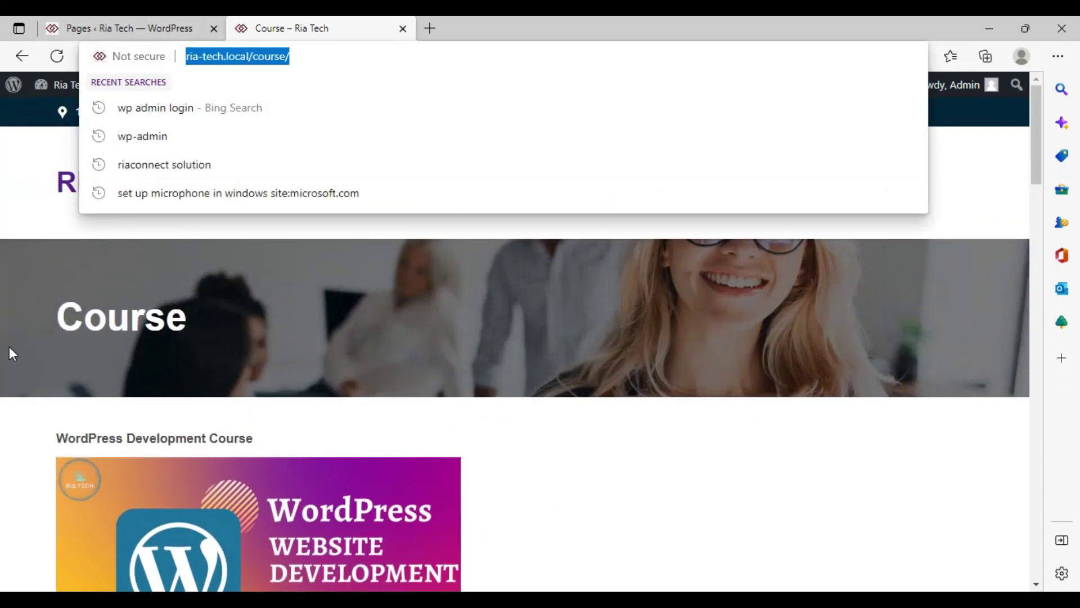
pyautogui.click(14, 227)
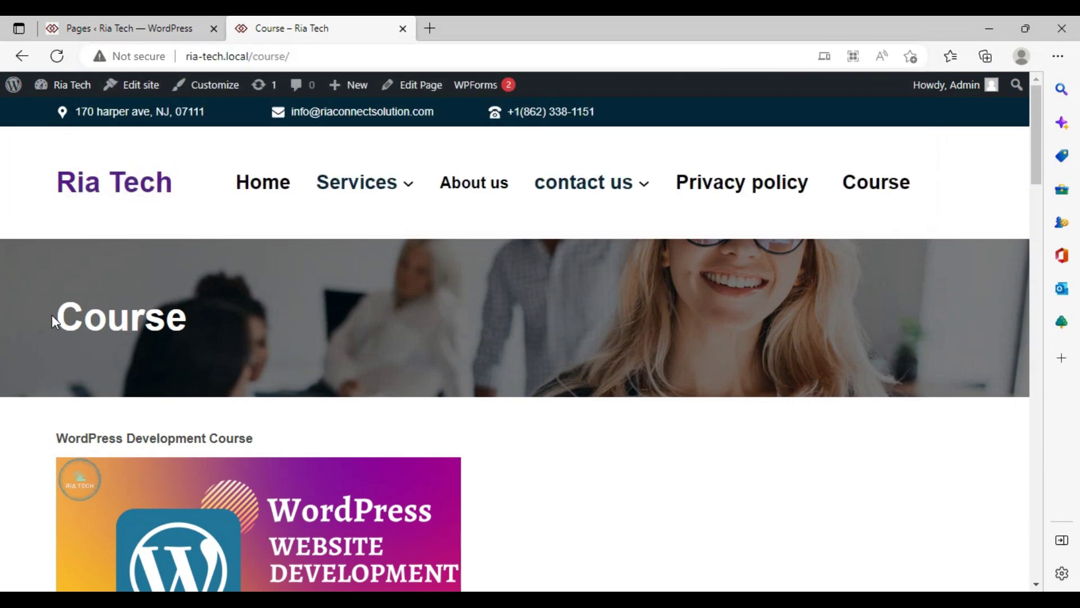
# Review the published Course page's content, from the WordPress course image through the syllabus to the certification and "Enter your details" sections.
pyautogui.scroll(-3, 59, 418)
pyautogui.scroll(-5, 57, 421)
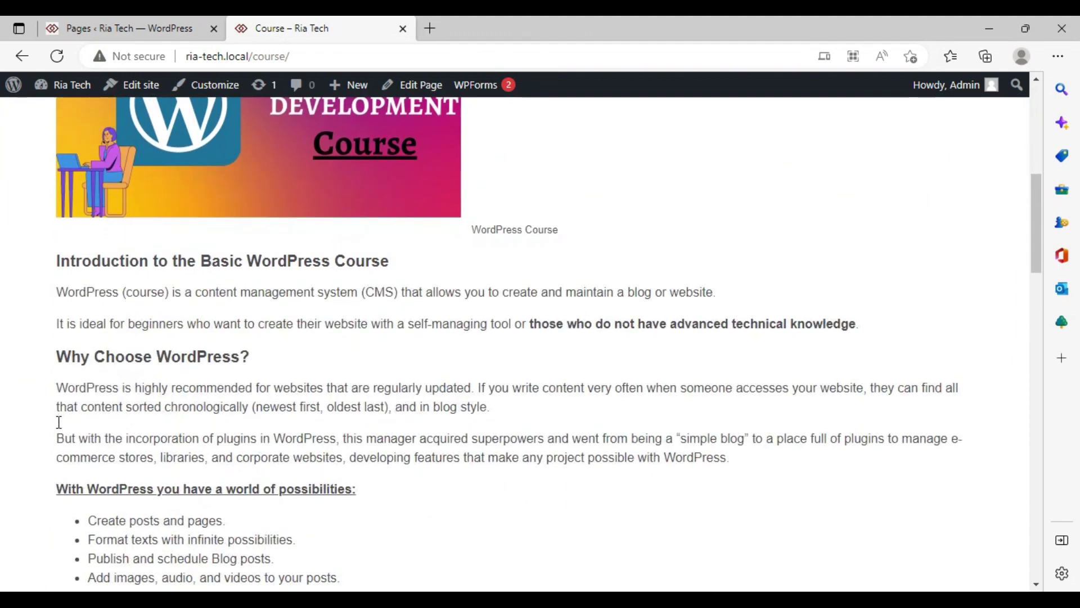
pyautogui.scroll(-4, 59, 416)
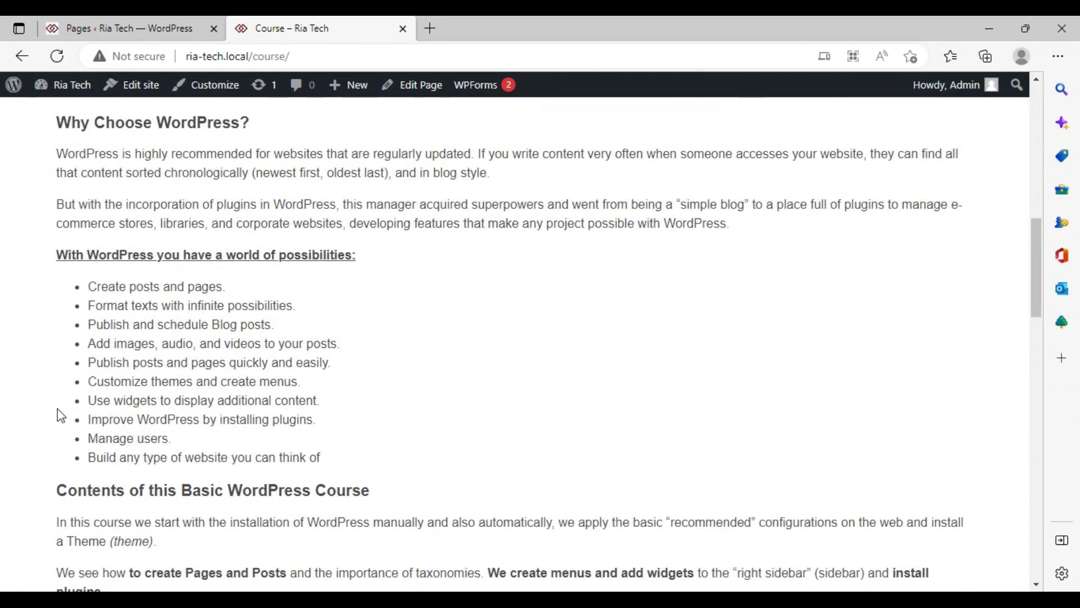
pyautogui.scroll(-3, 33, 444)
pyautogui.scroll(-4, 45, 441)
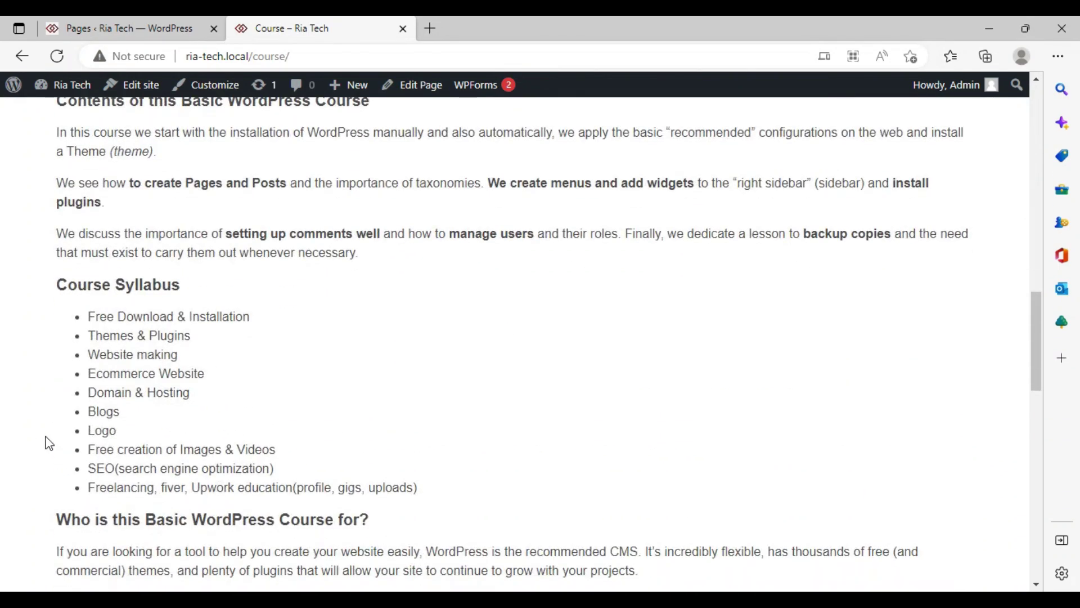
pyautogui.scroll(-7, 292, 399)
pyautogui.scroll(20, 288, 402)
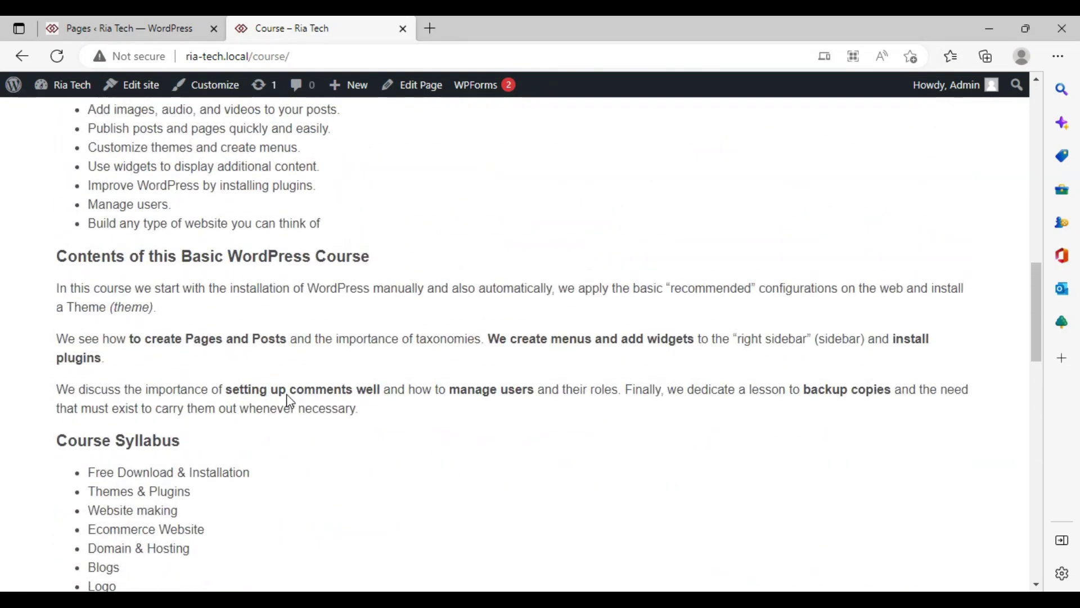
pyautogui.scroll(-5, 290, 401)
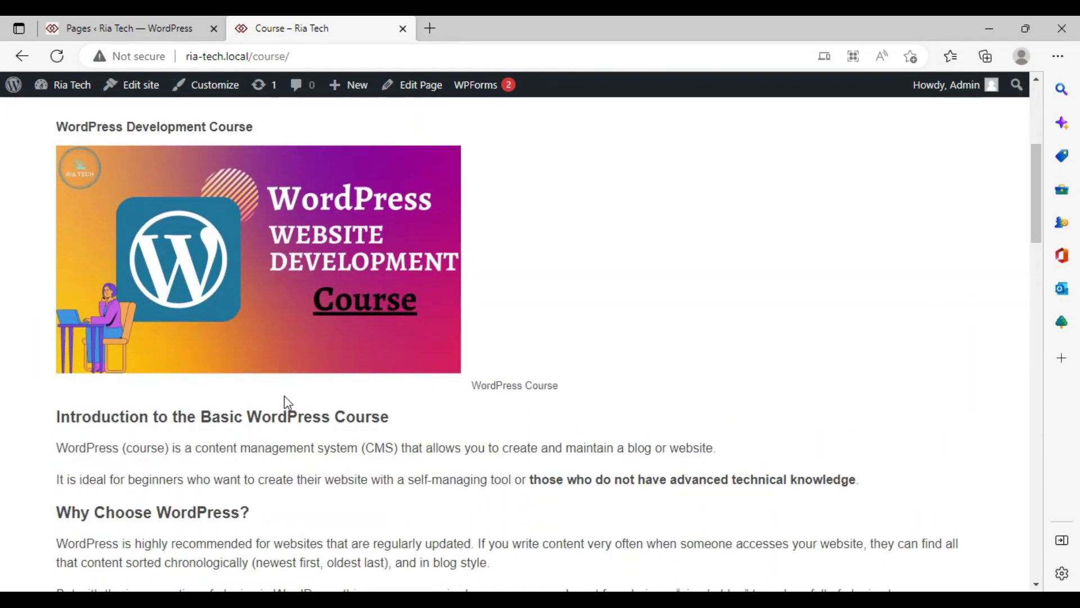
pyautogui.scroll(-5, 283, 398)
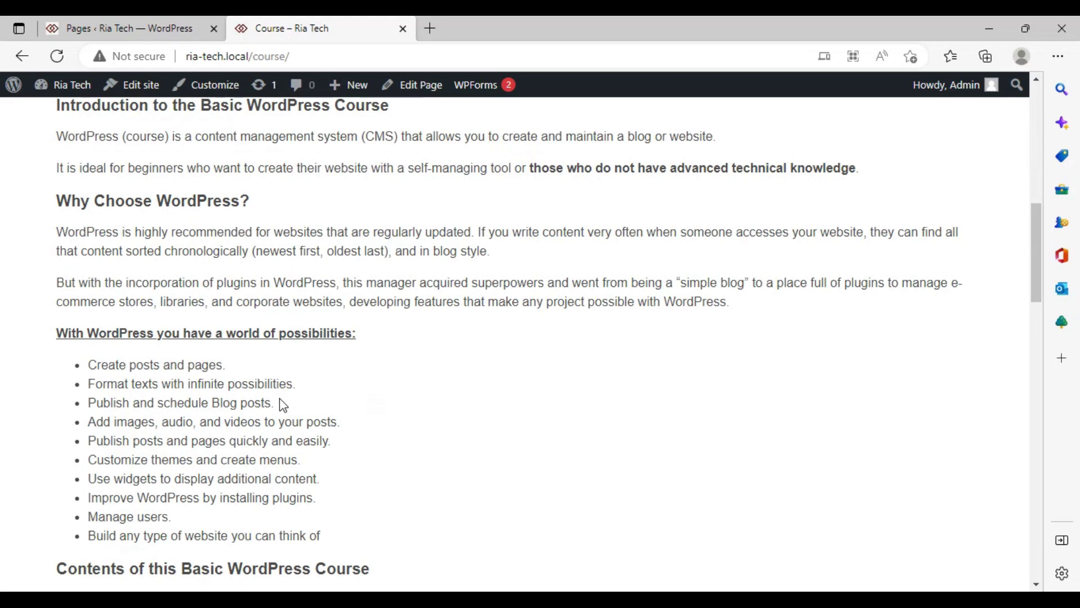
pyautogui.scroll(-4, 284, 403)
pyautogui.scroll(-3, 273, 410)
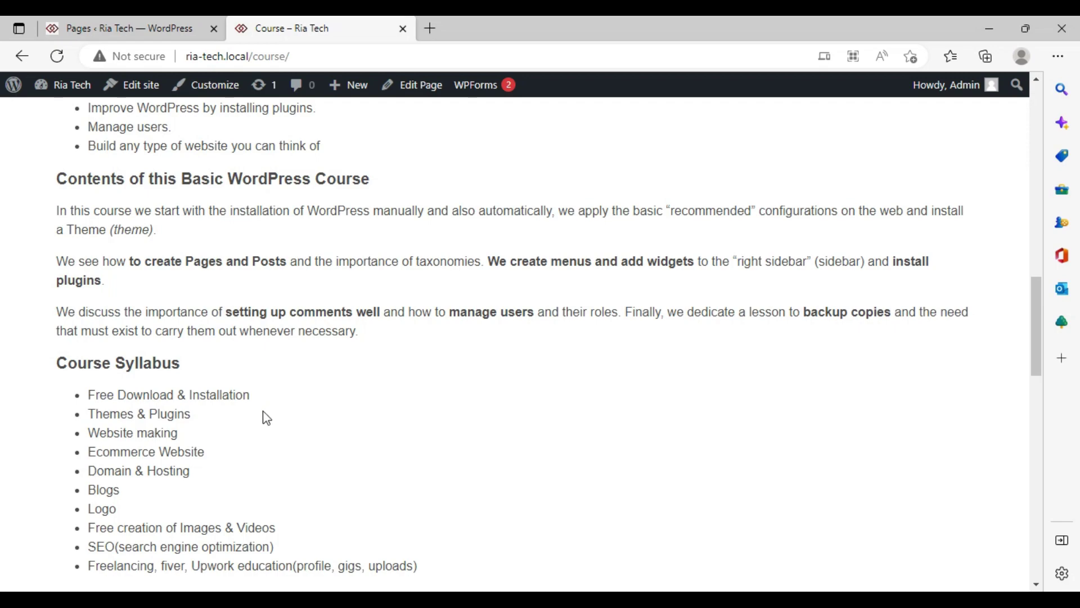
pyautogui.scroll(-15, 263, 413)
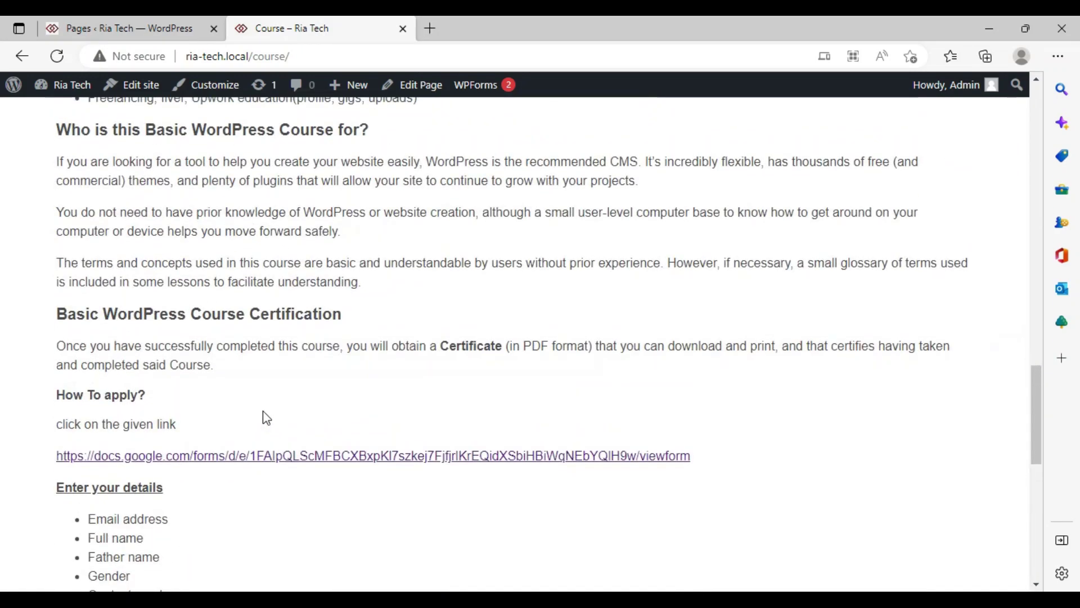
pyautogui.scroll(7, 263, 412)
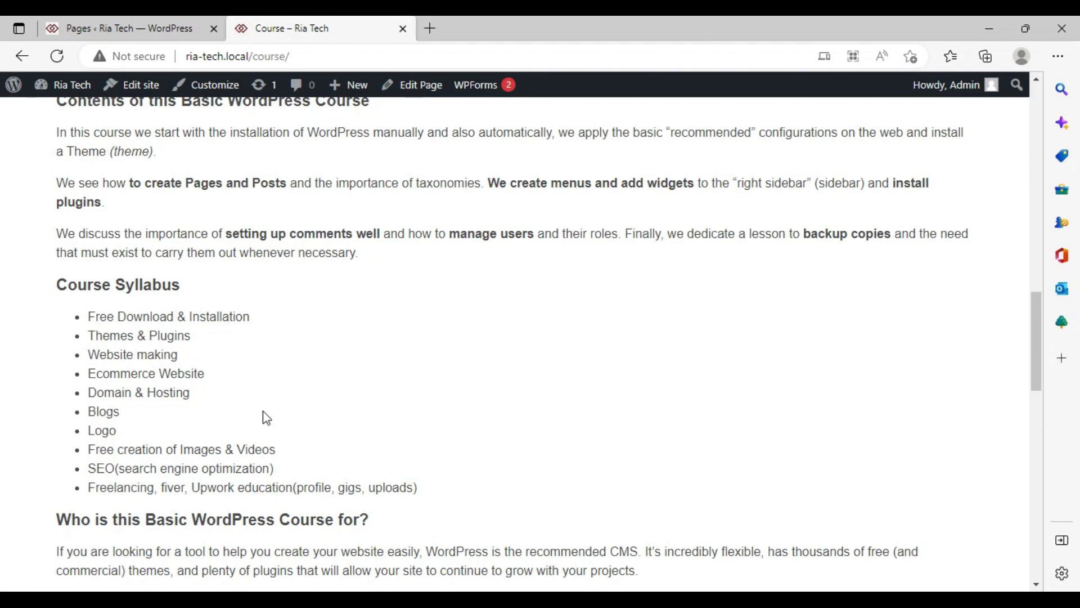
pyautogui.scroll(14, 267, 417)
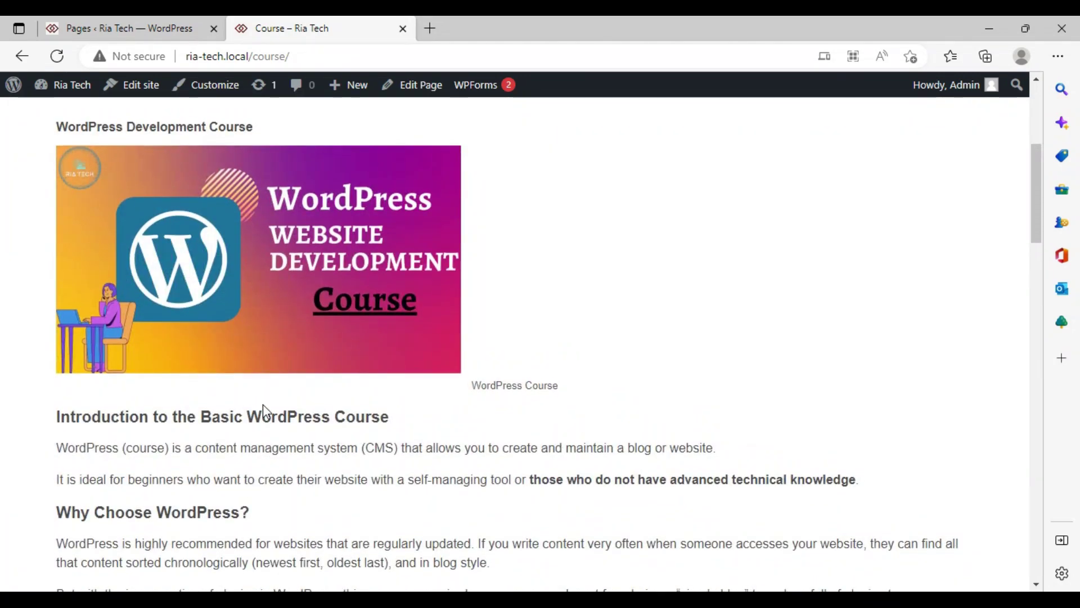